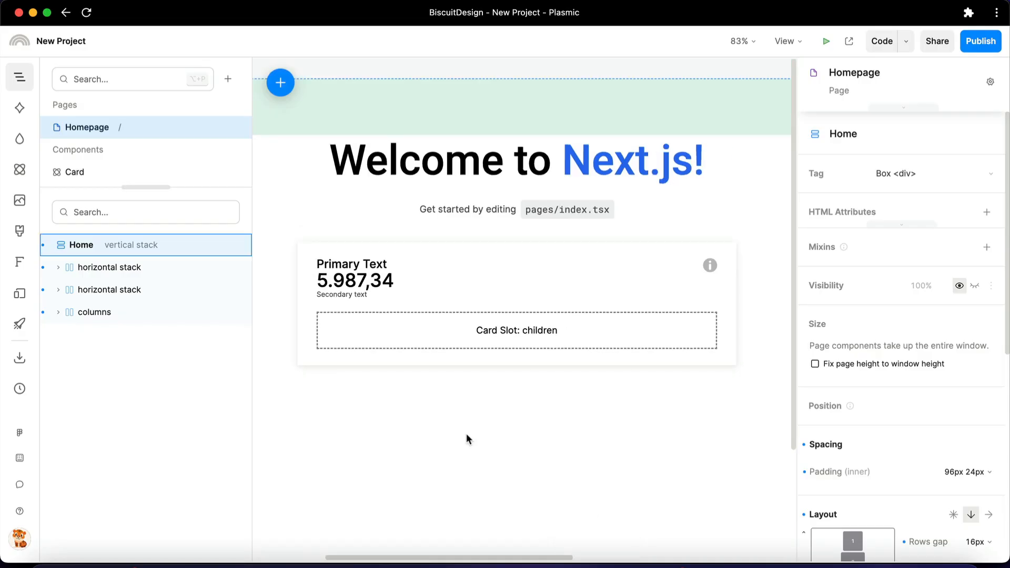
Insert a 142 px high horizontal stack into the card's children slot and place a Cartesian Chart inside it
key(h)
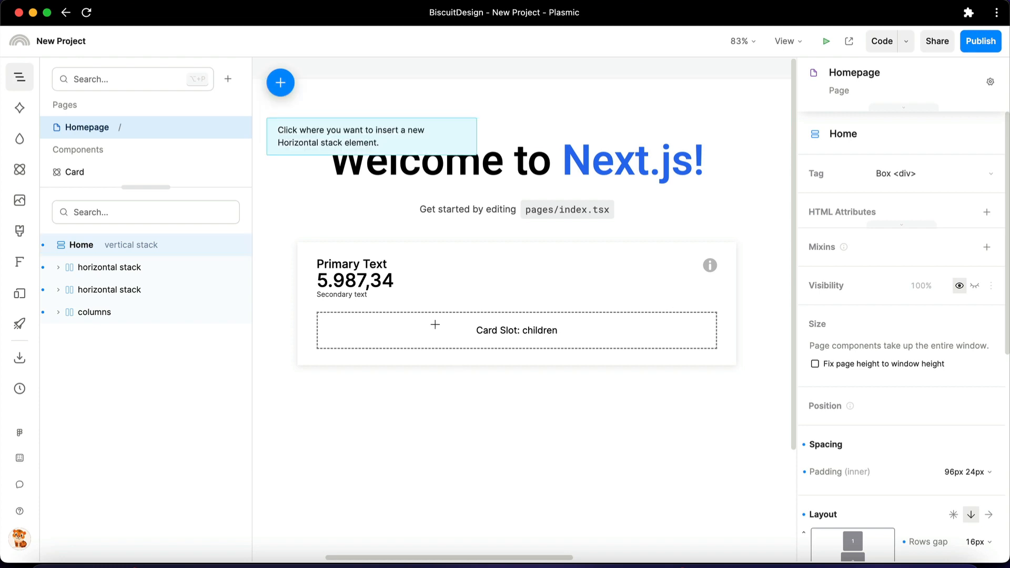
click(542, 331)
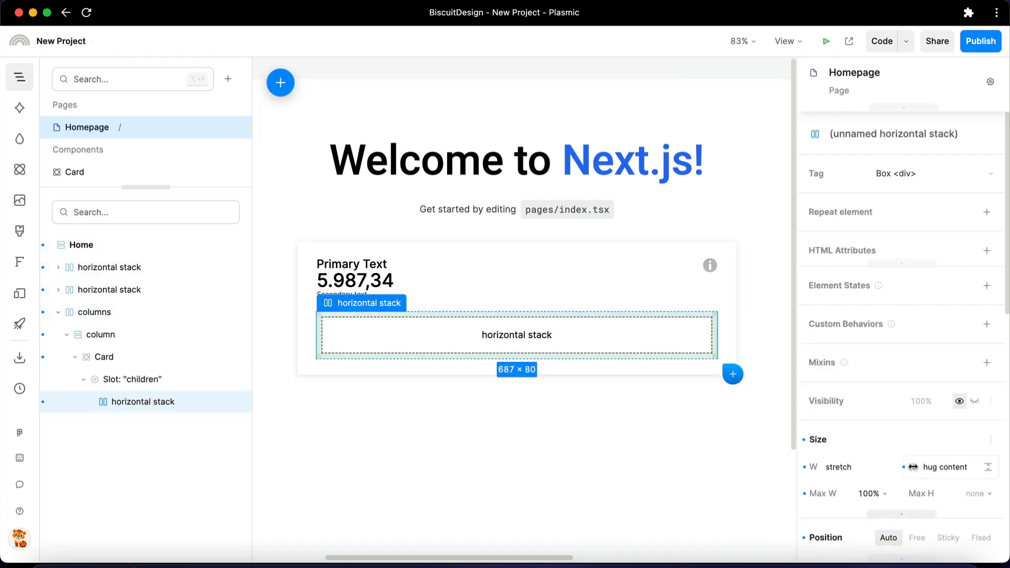
click(19, 170)
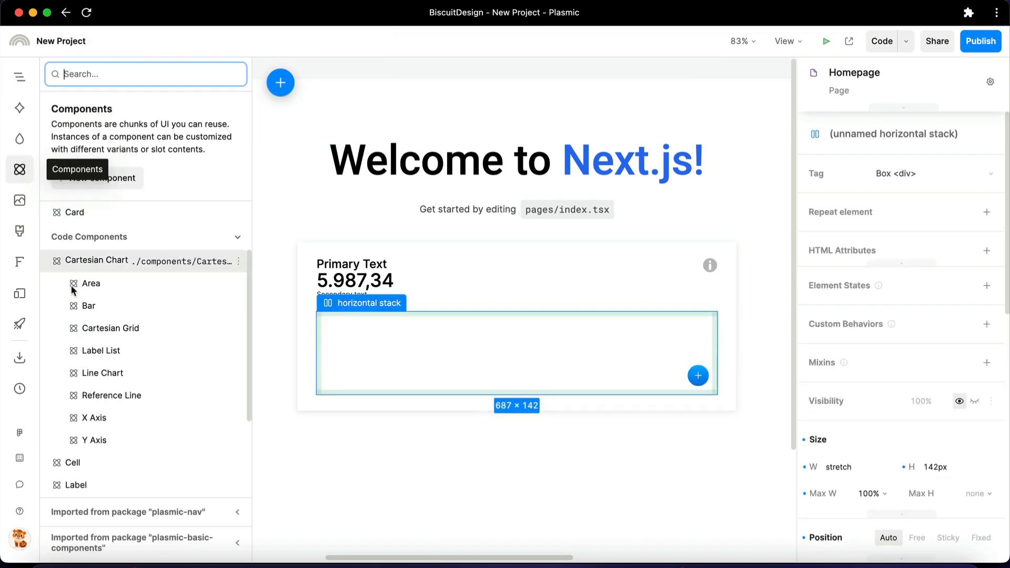
drag(62, 260, 405, 341)
Add a Bar component and nest it in the Cartesian Chart's children slot
drag(97, 307, 406, 357)
click(19, 77)
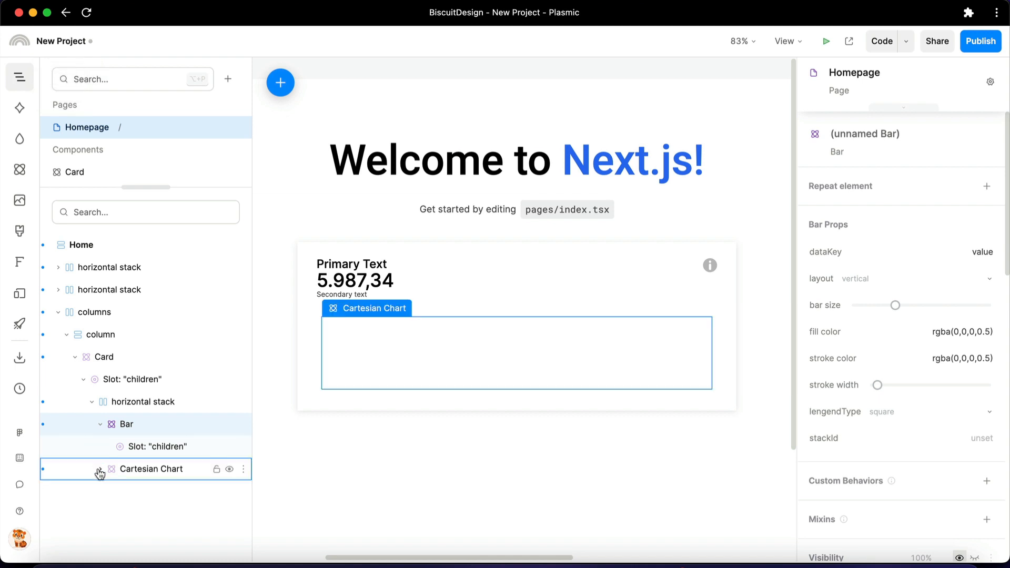
drag(125, 437, 143, 501)
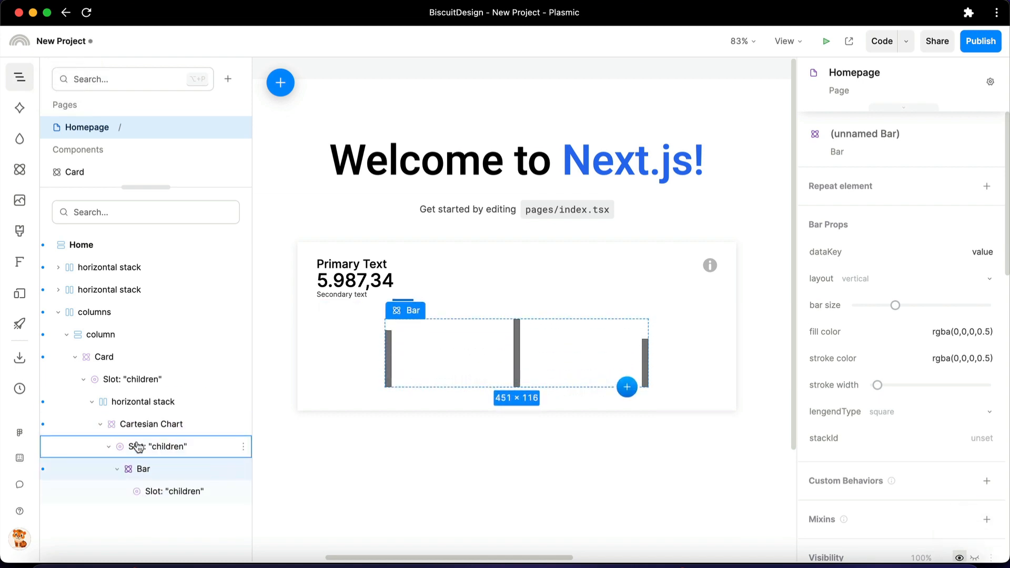
Add an X Axis, a Y Axis and a Cartesian Grid to the bar chart
click(19, 170)
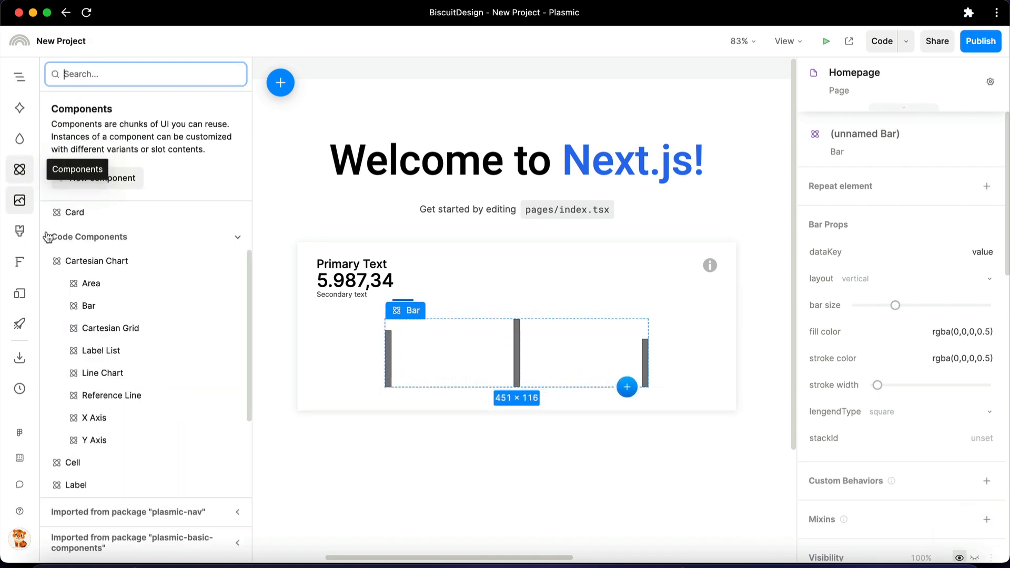
drag(158, 416, 439, 359)
drag(167, 367, 465, 333)
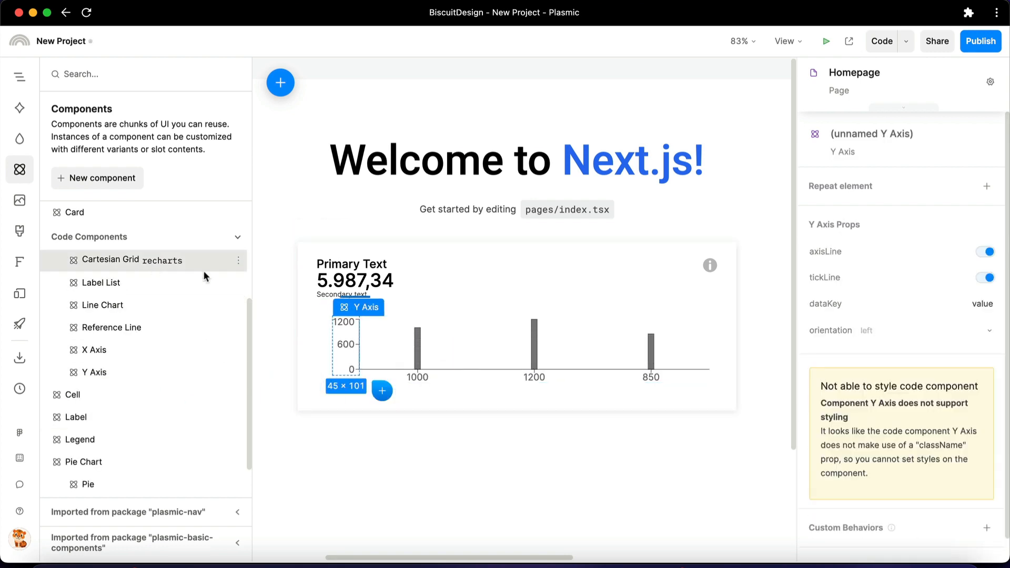
drag(203, 270, 557, 332)
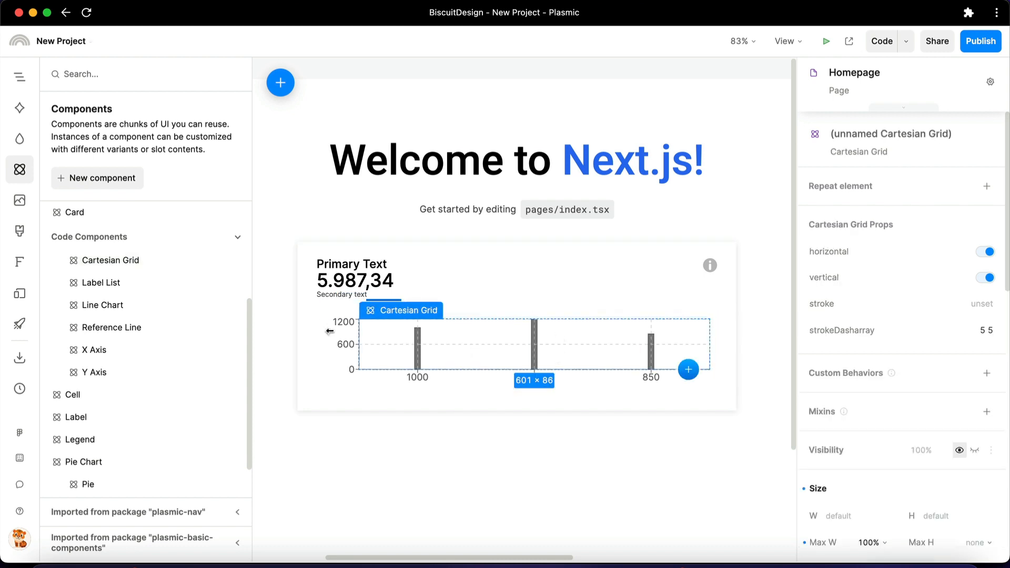
Add a Legend to the chart with horizontal layout, align set to right and verticalAlign set to top
drag(86, 439, 481, 346)
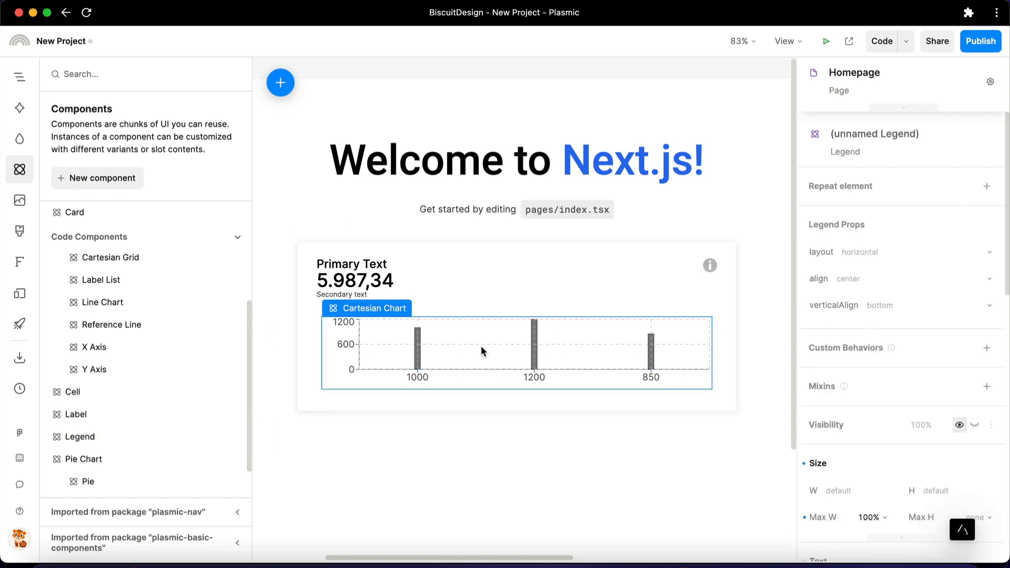
click(888, 306)
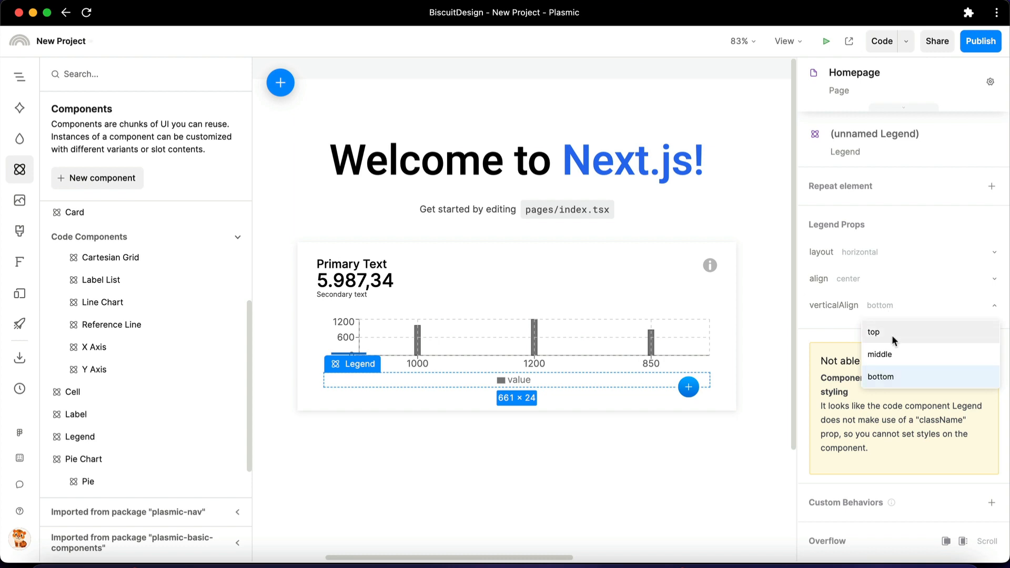
click(891, 333)
click(882, 284)
click(876, 349)
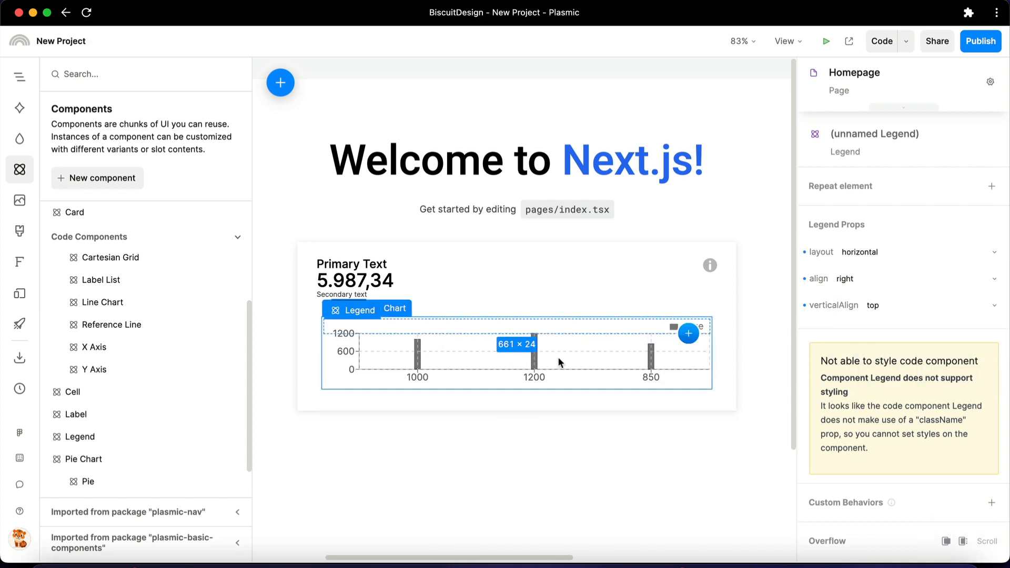
Copy the blue bar colour rgba(45, 156, 219, 1) from the Figma design and apply it as the Bar's fill color in Plasmic
click(541, 358)
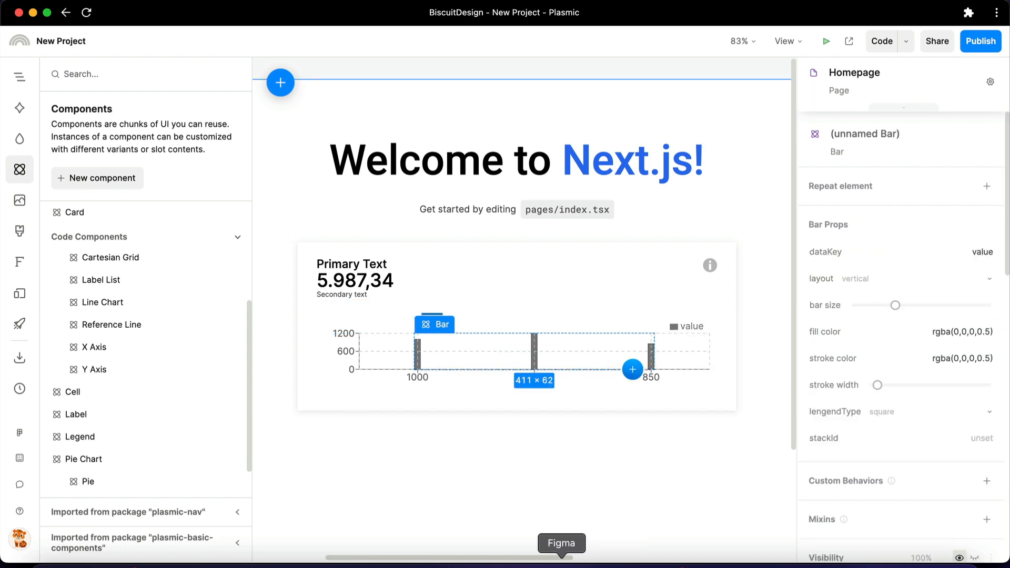
click(561, 565)
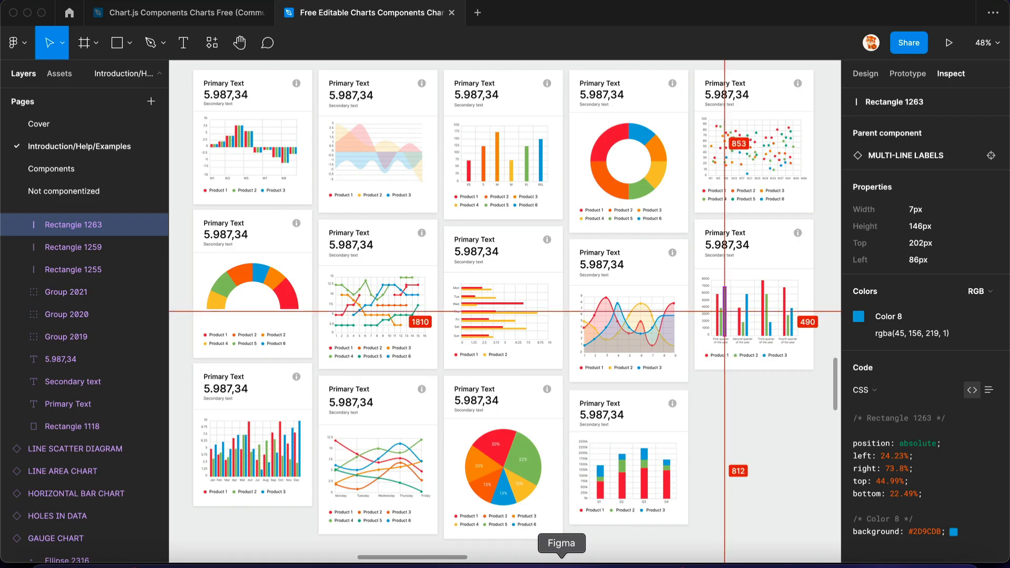
click(873, 334)
click(598, 564)
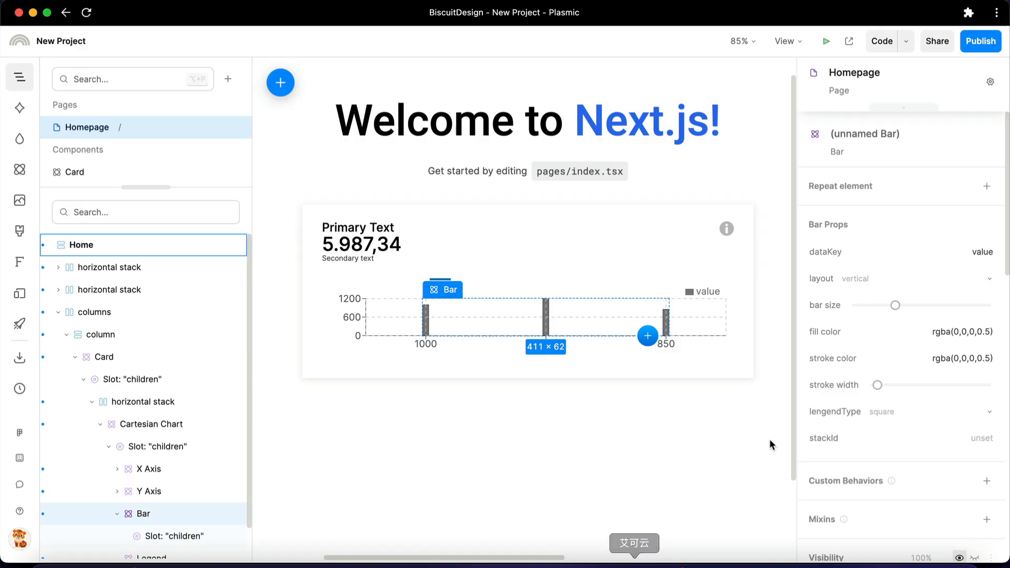
double_click(920, 330)
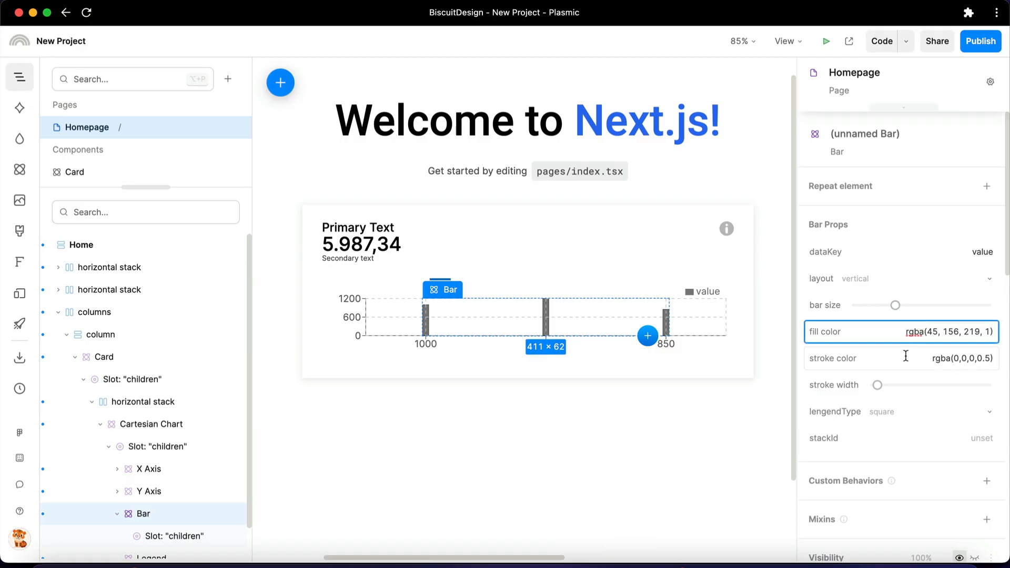
Give the Bar a #444 stroke color, increase its stroke width slightly and set the bar size to 16
key(Tab)
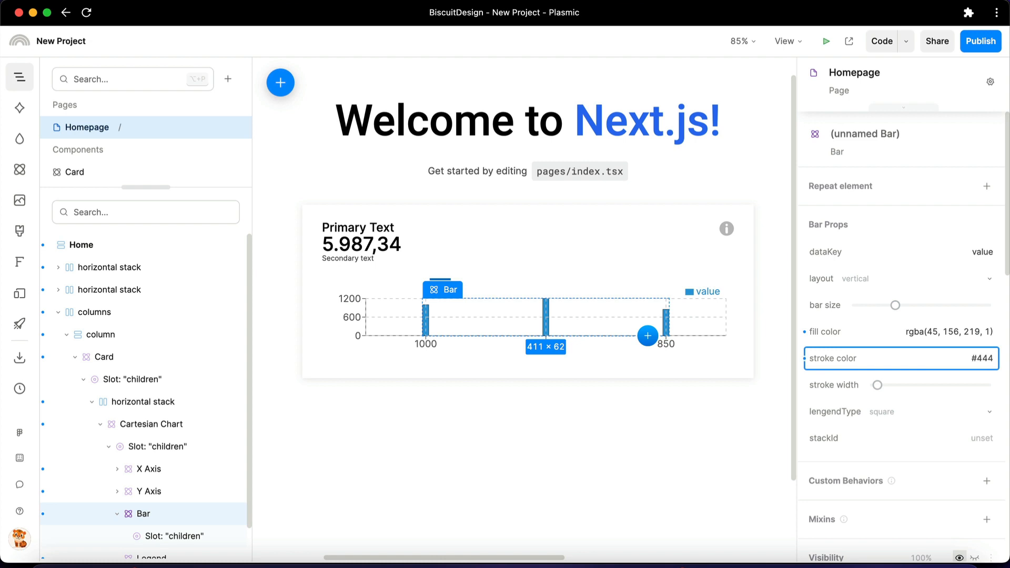
drag(878, 392, 884, 394)
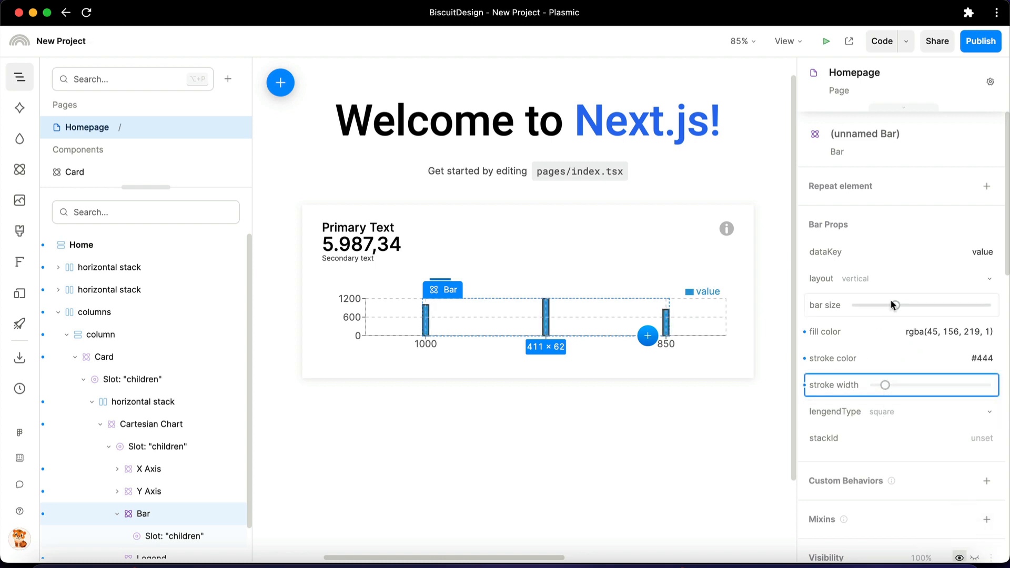
drag(896, 309, 922, 310)
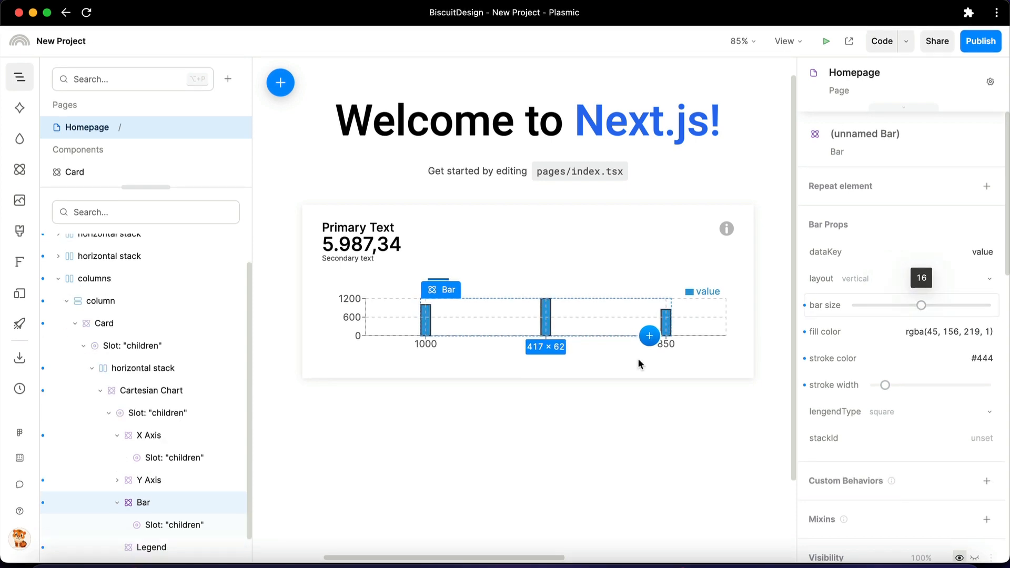
Replace the Cartesian Chart's data with the copied dataset whose entries start at "name": "Page A" and save it
click(136, 394)
click(924, 263)
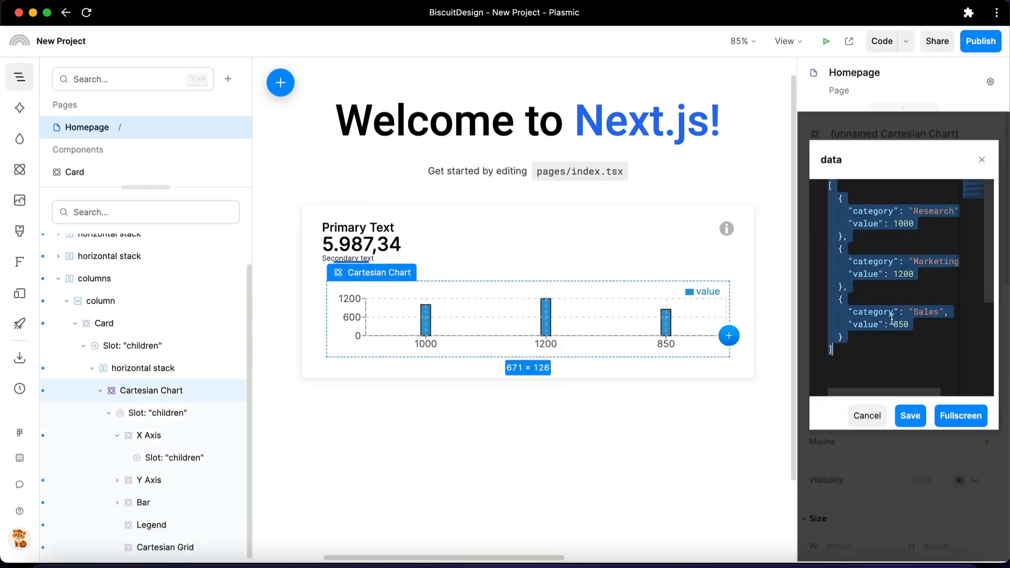
key(super+v)
click(908, 416)
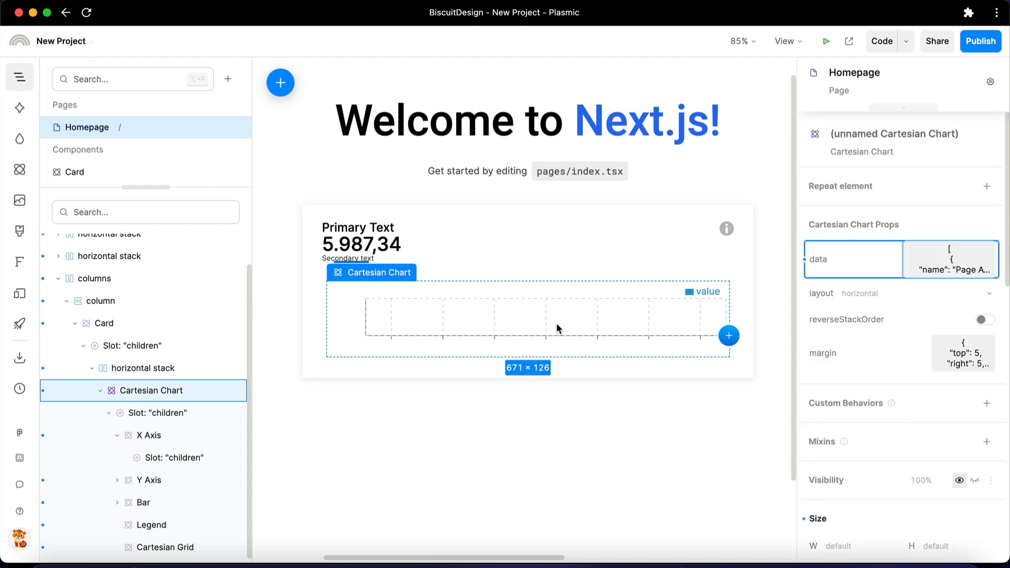
Set the dataKey of both the Bar and the Y Axis to uv
click(143, 503)
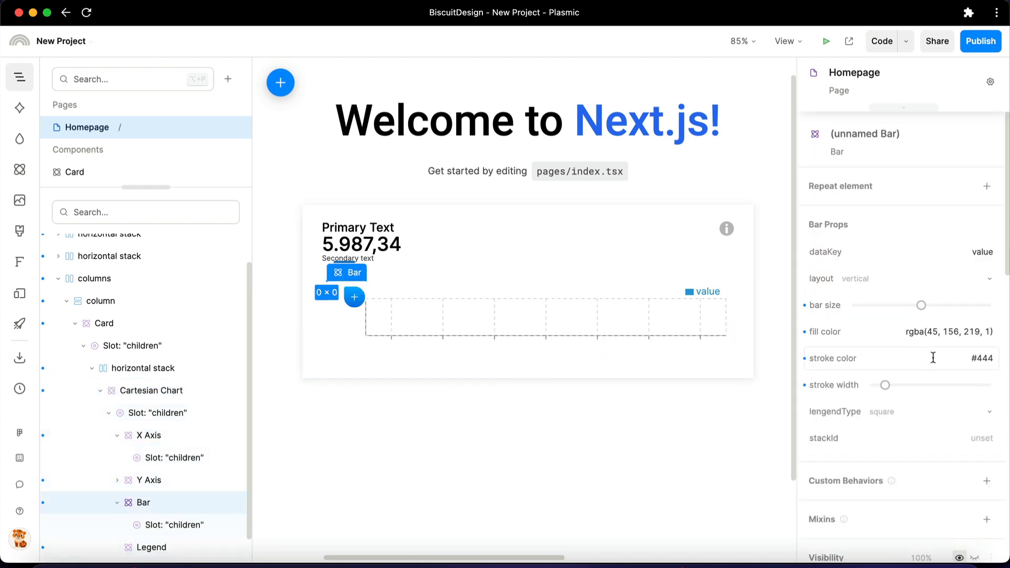
click(956, 255)
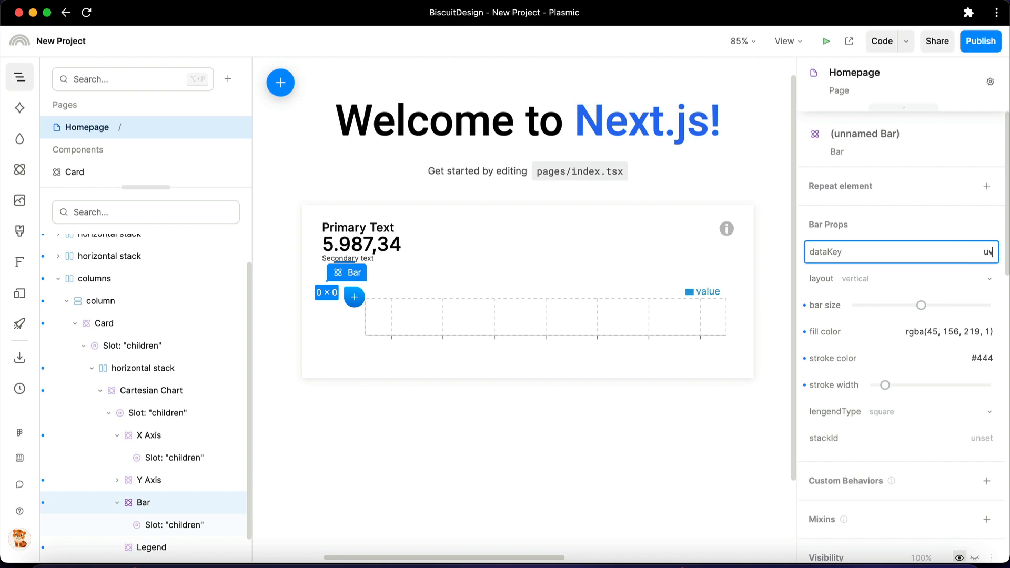
key(Return)
click(129, 483)
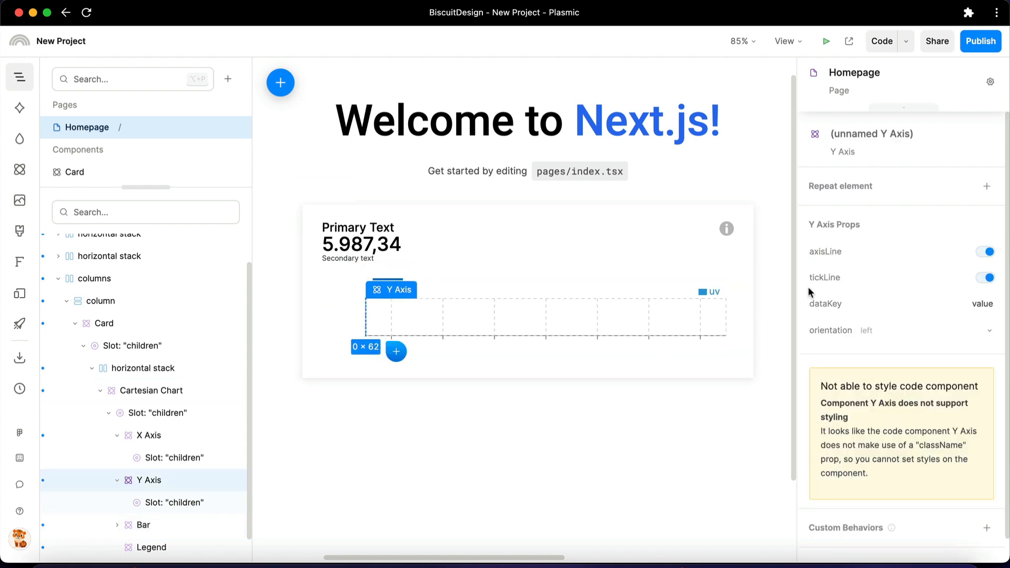
text(uv)
key(Return)
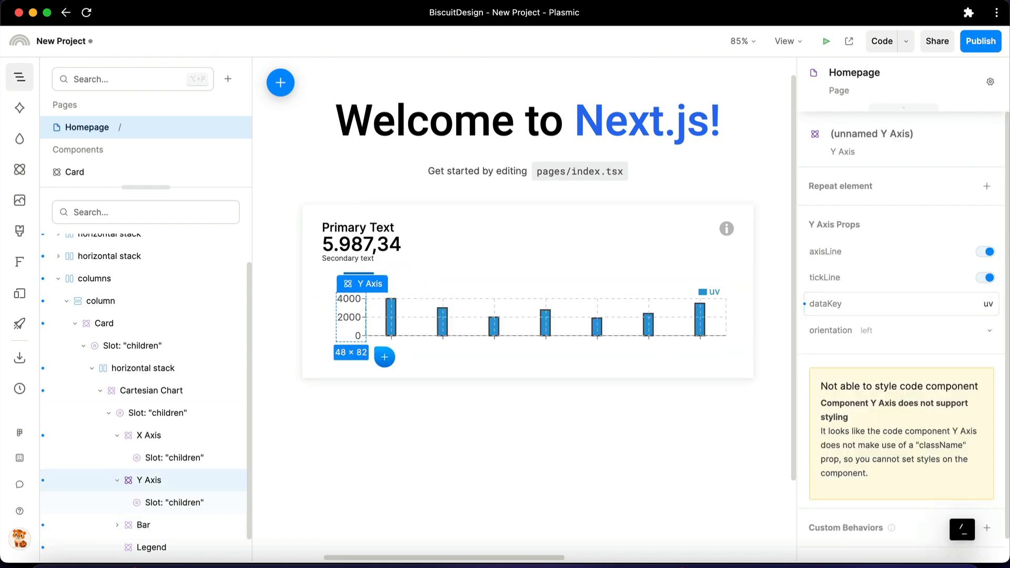
Set the X Axis dataKey to name
click(142, 436)
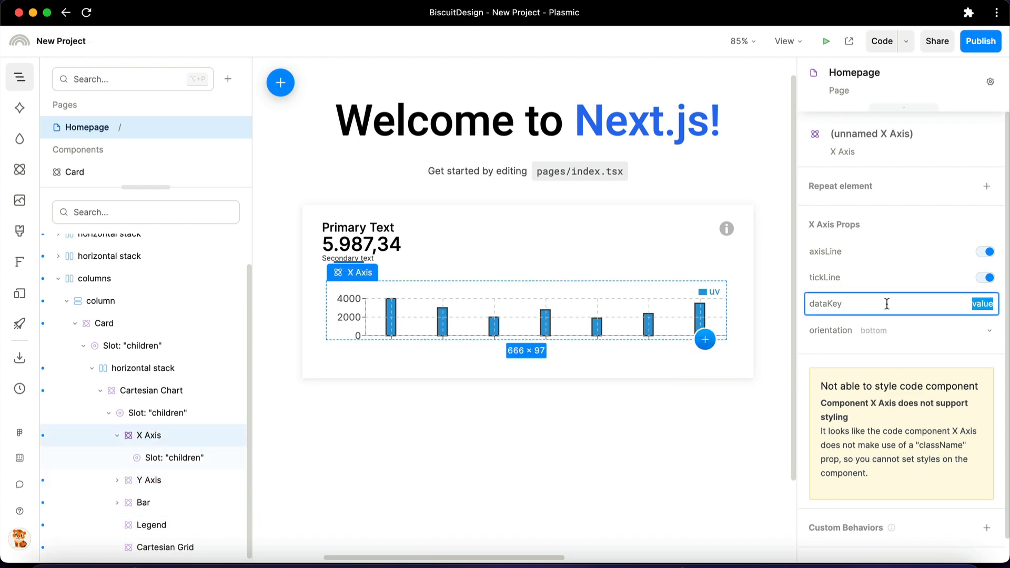
text(name)
key(Return)
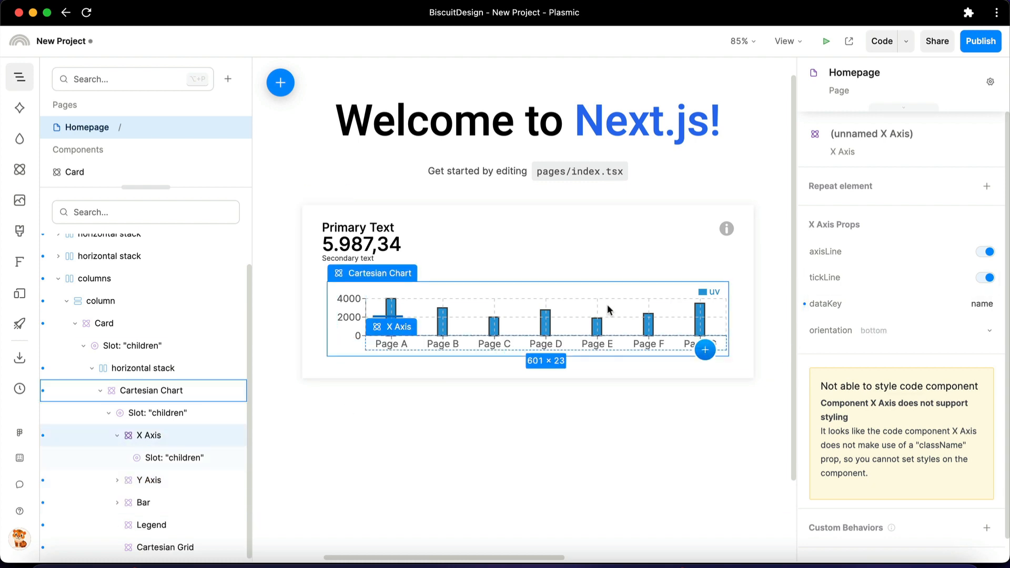
Turn off the vertical lines of the chart's Cartesian Grid
click(579, 315)
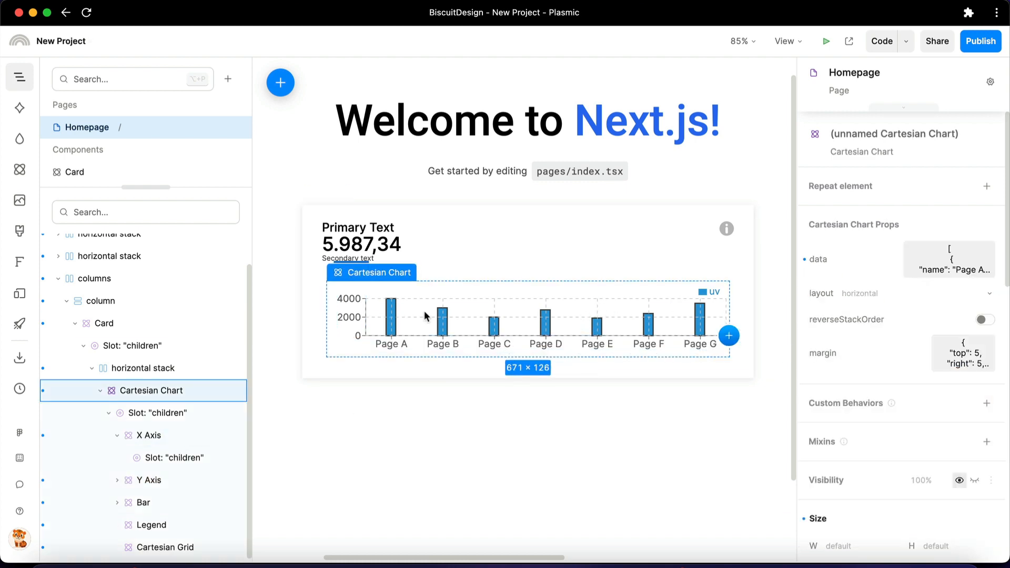
click(169, 544)
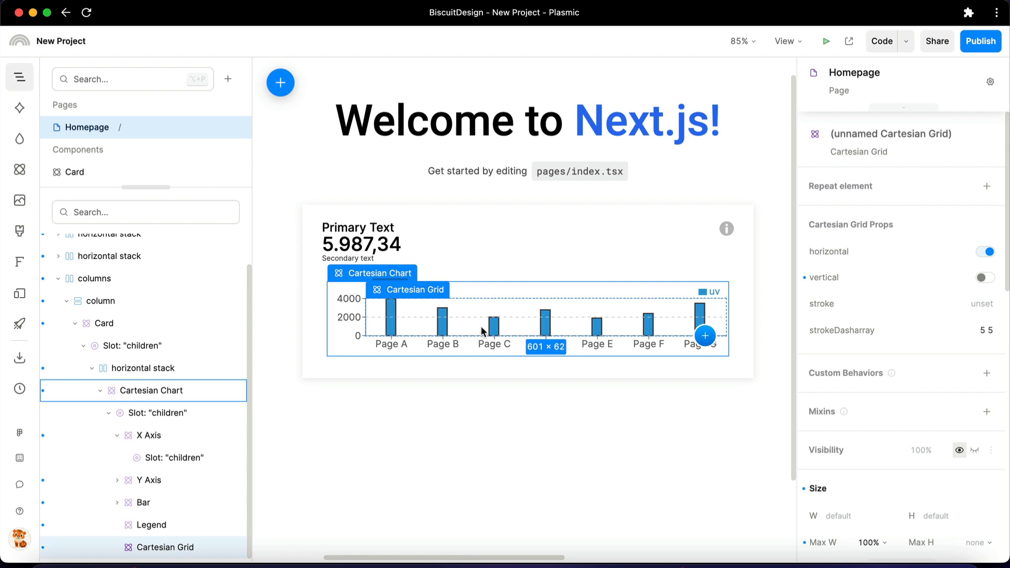
Add an Area component to the Cartesian Chart and set its dataKey to pv
click(19, 170)
drag(100, 276, 460, 315)
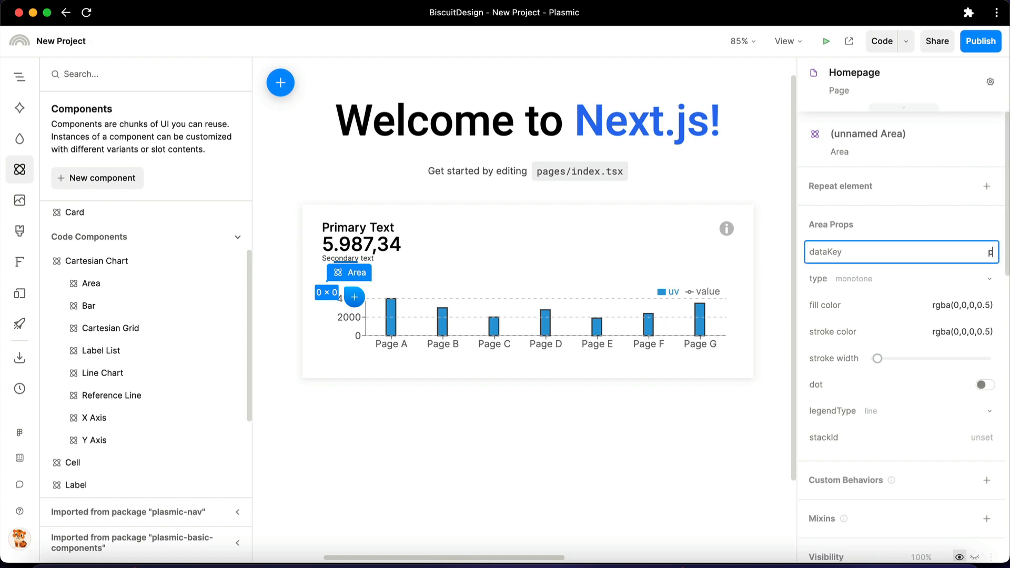
text(v)
key(Return)
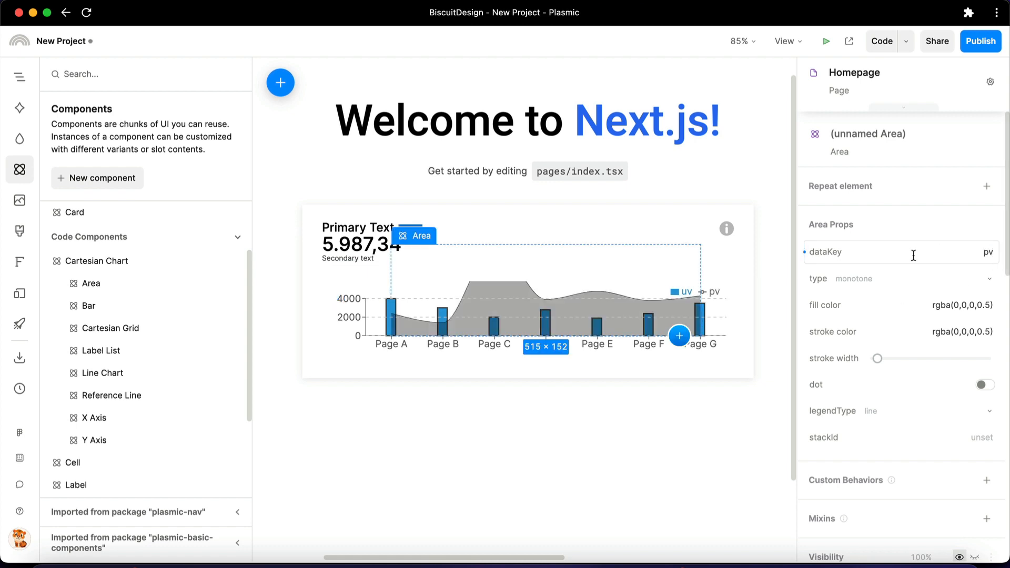
Change the Y Axis dataKey to pv
click(341, 314)
click(939, 300)
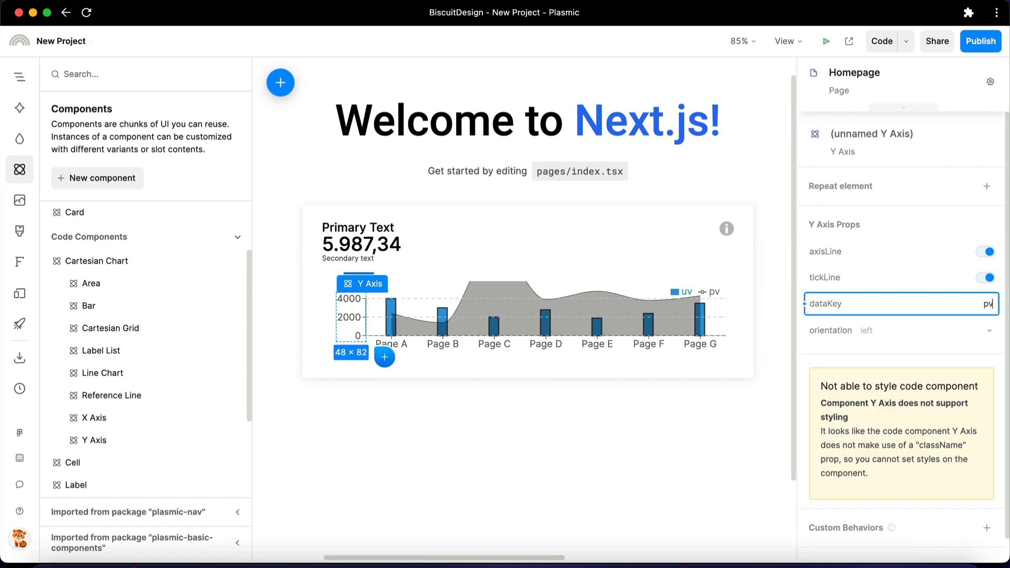
text(pv)
key(Return)
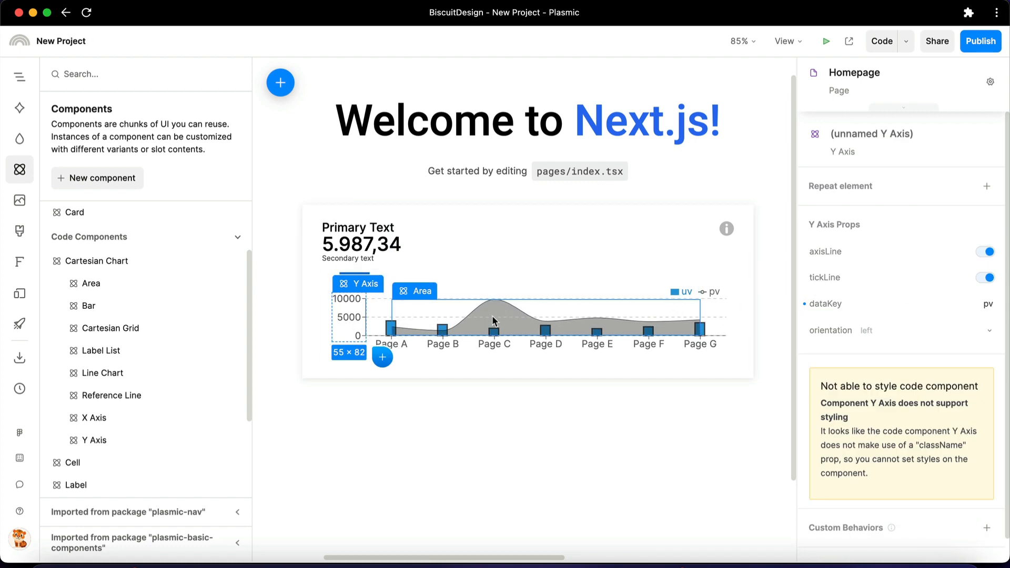
Increase the height of the horizontal stack containing the chart to 228 px
mouse_move(358, 283)
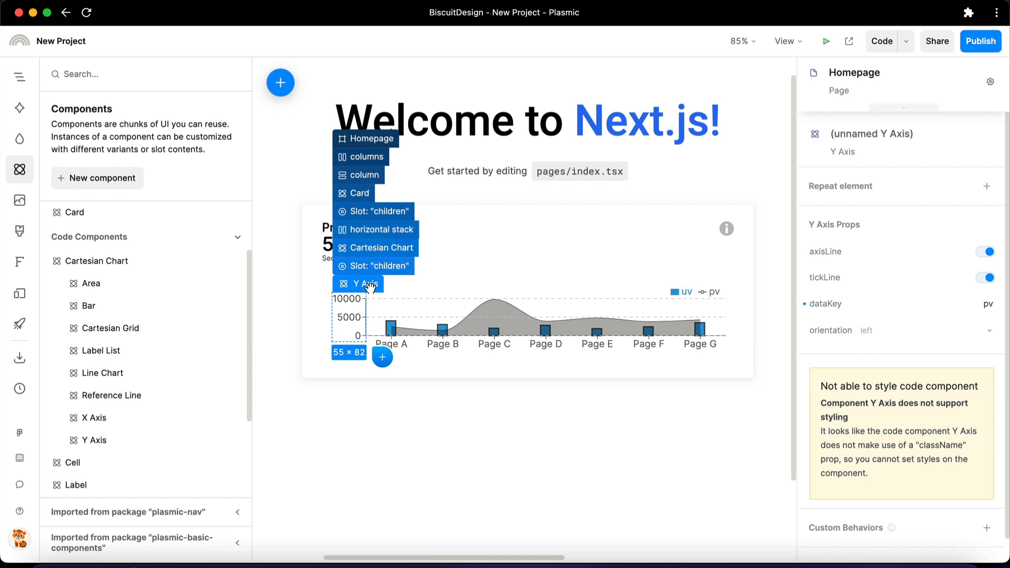
click(372, 229)
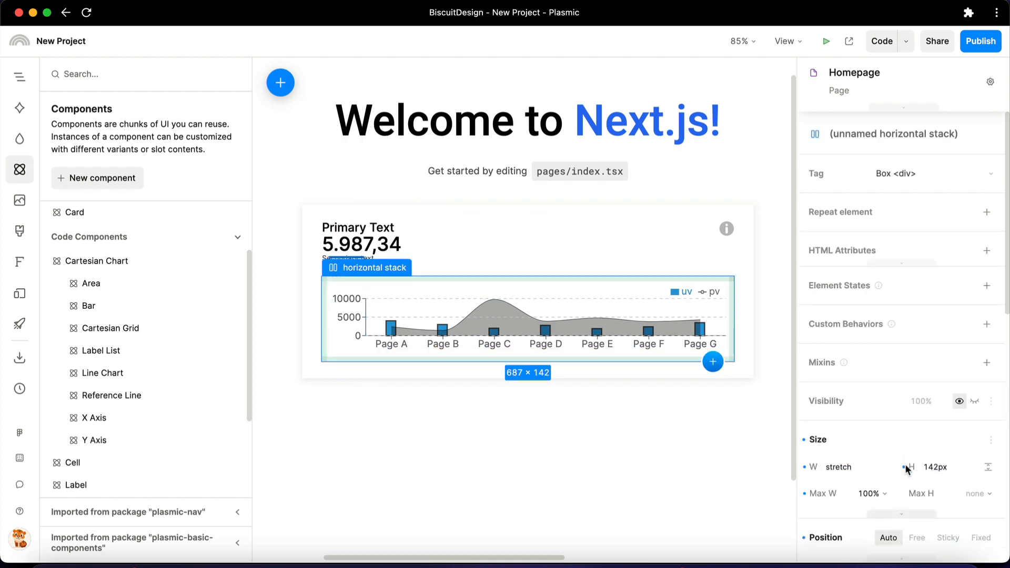
drag(905, 464, 950, 464)
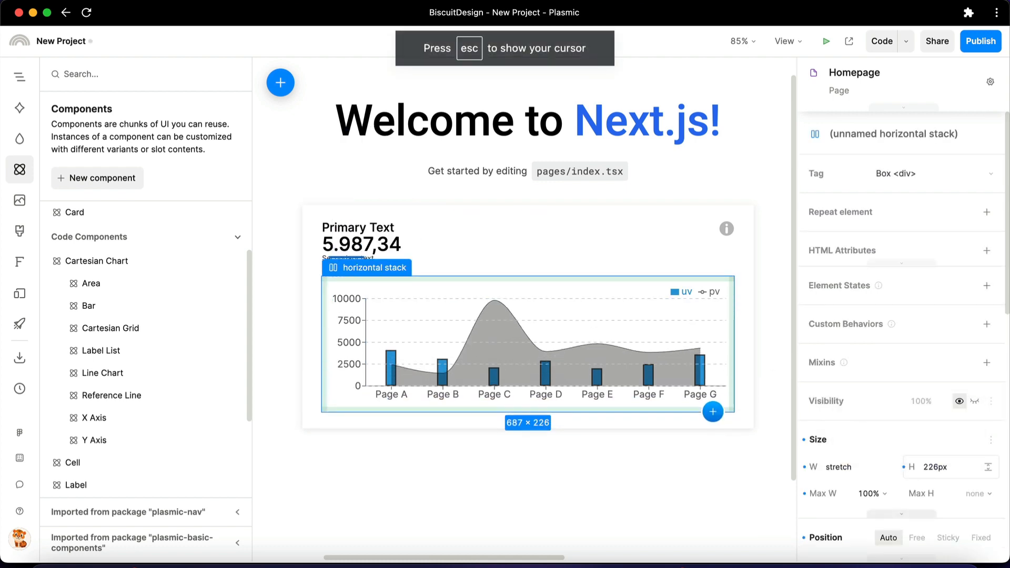
Turn on the dots for the Area in the Cartesian Chart
click(478, 333)
click(985, 385)
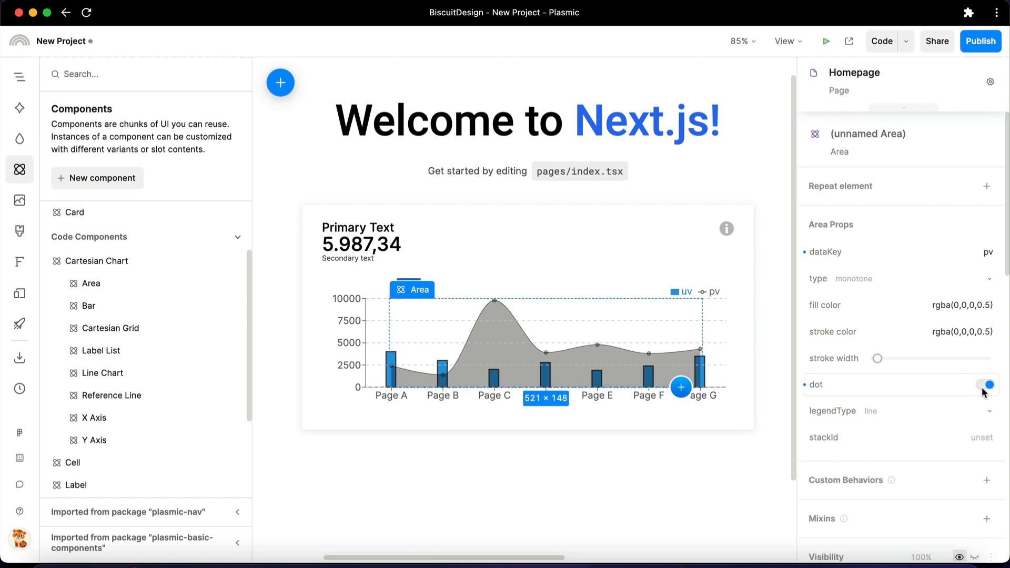
Try the linear, natural, monotone, step and stepBefore curve types on the chart's Area
click(868, 275)
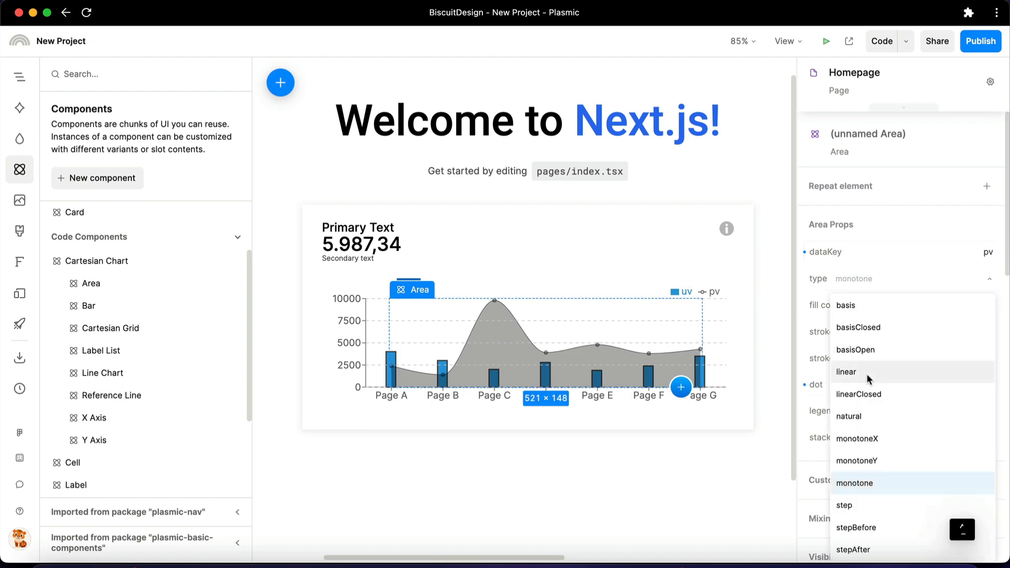
click(867, 374)
click(858, 278)
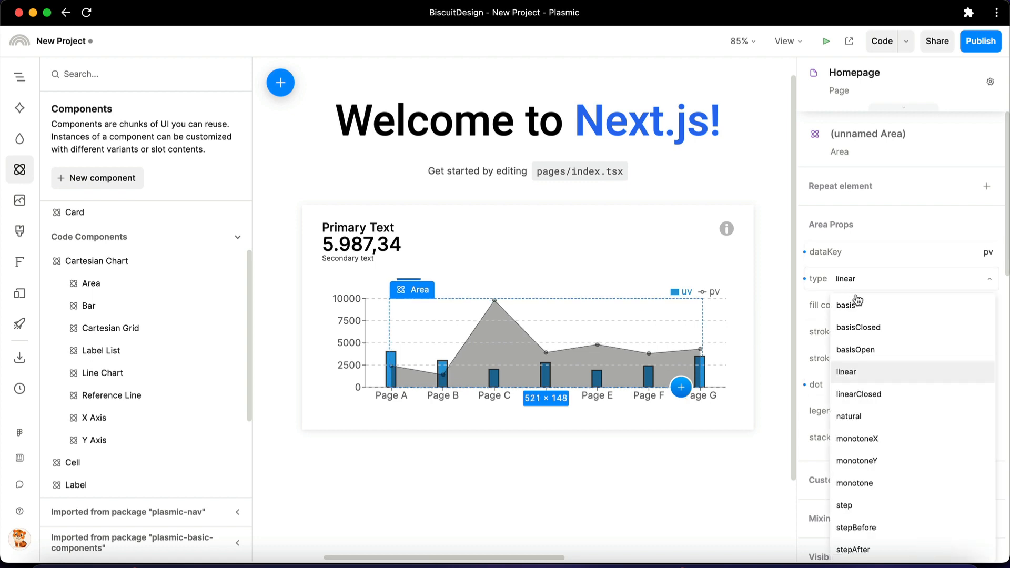
click(869, 417)
click(858, 280)
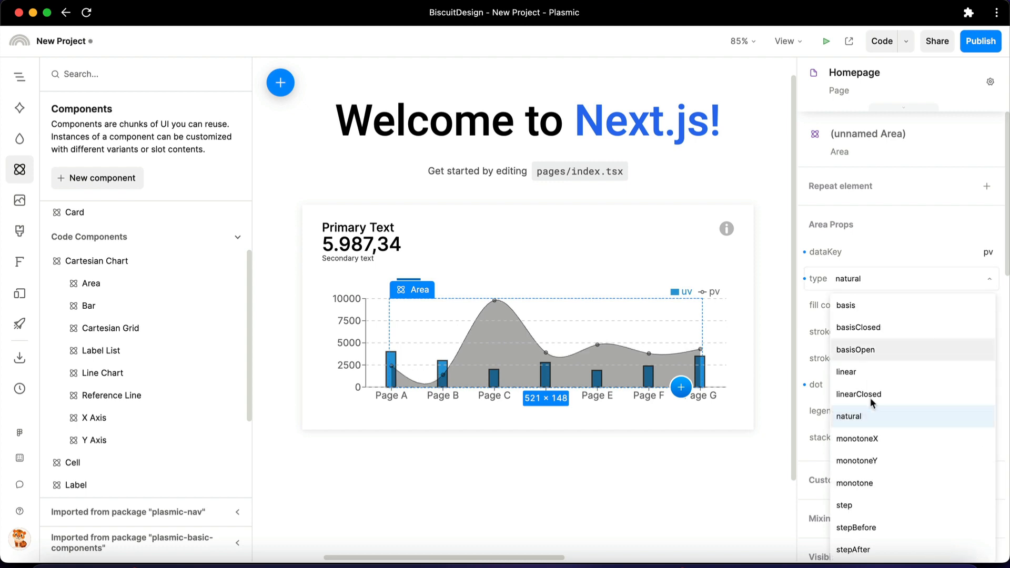
click(867, 479)
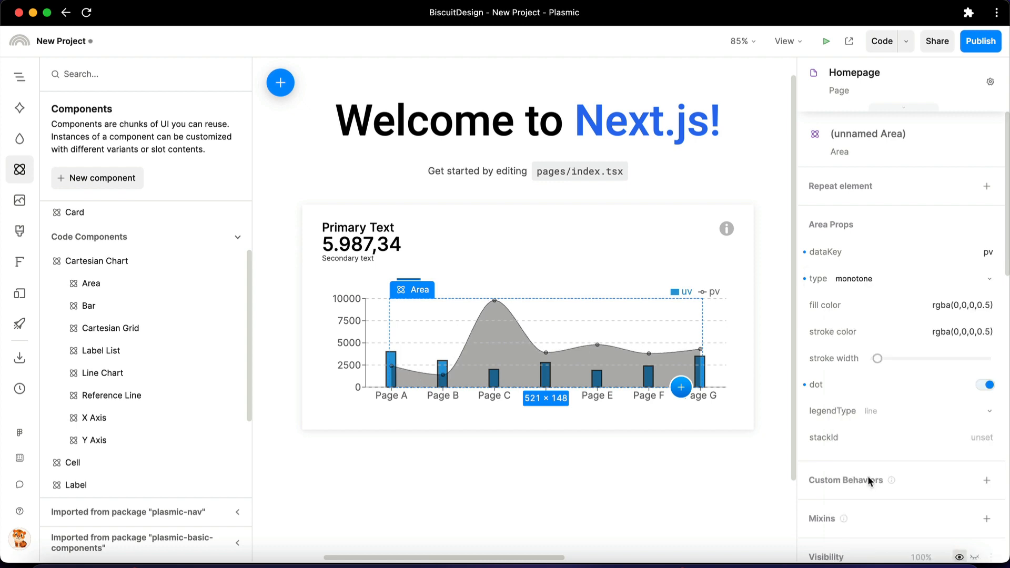
click(854, 287)
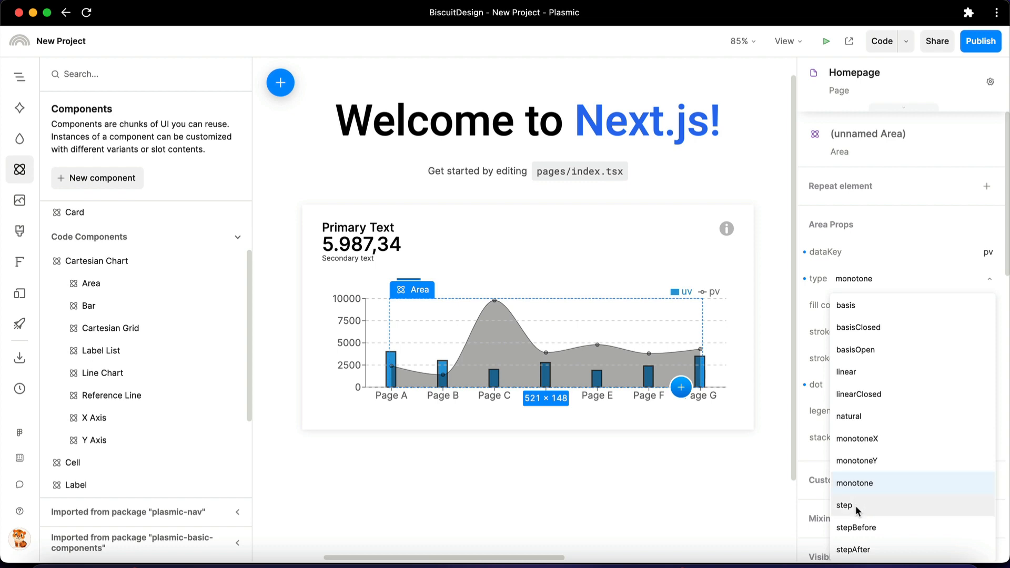
click(856, 507)
click(868, 287)
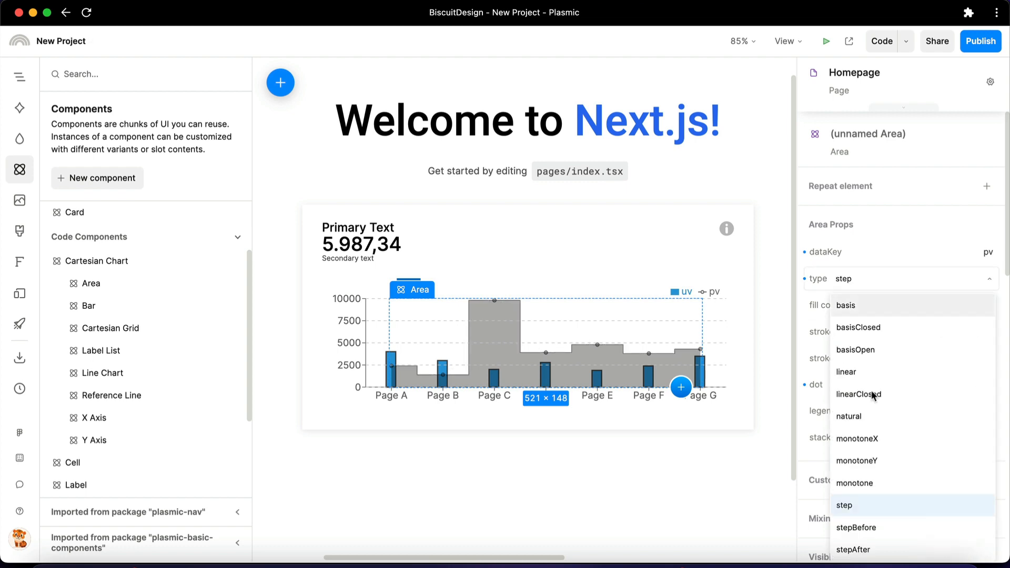
click(871, 528)
Set the Area's curve type to natural and slightly increase its stroke width
click(897, 289)
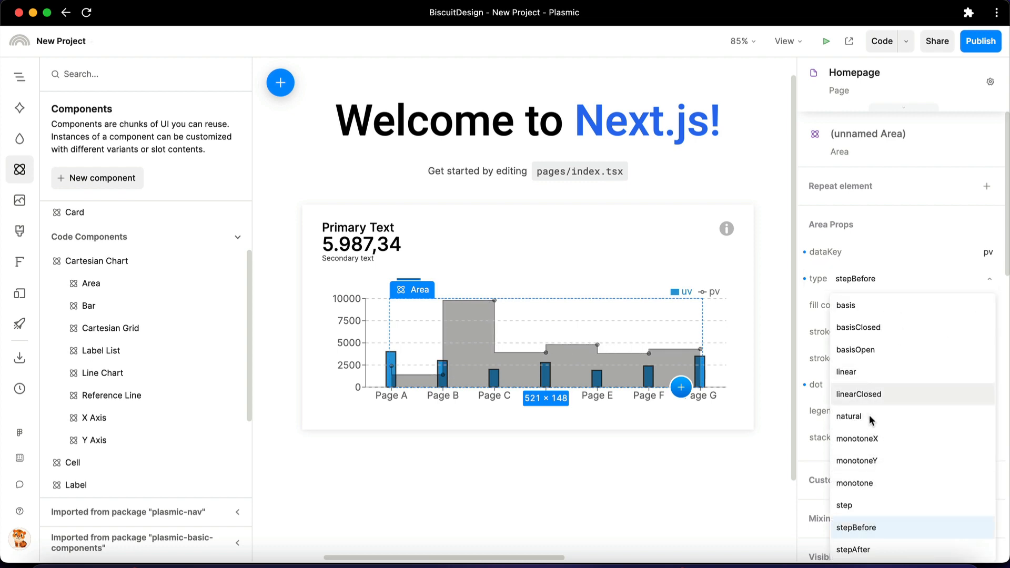
click(870, 418)
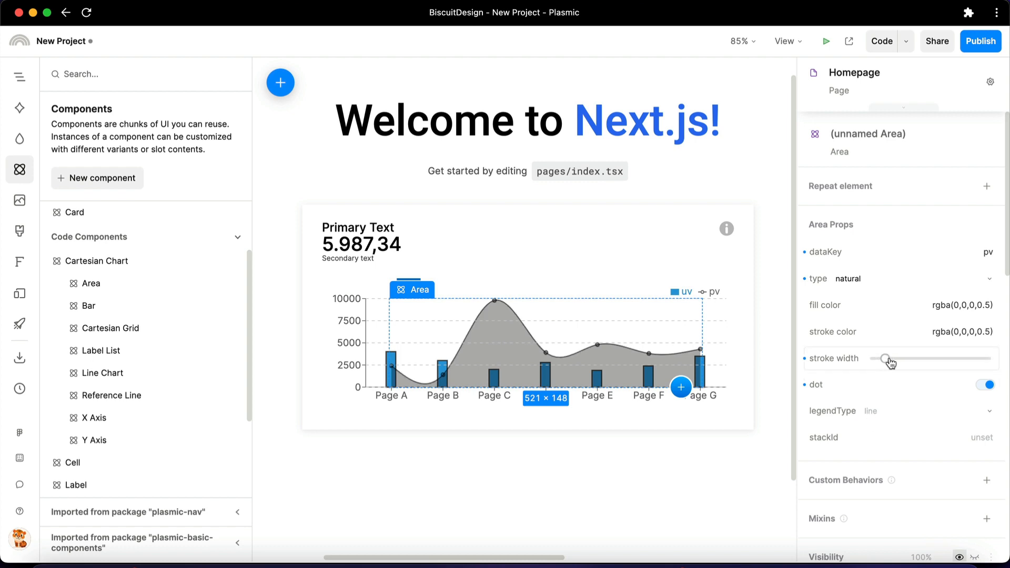
mouse_move(888, 367)
mouse_down()
mouse_move(929, 363)
mouse_move(887, 367)
mouse_up()
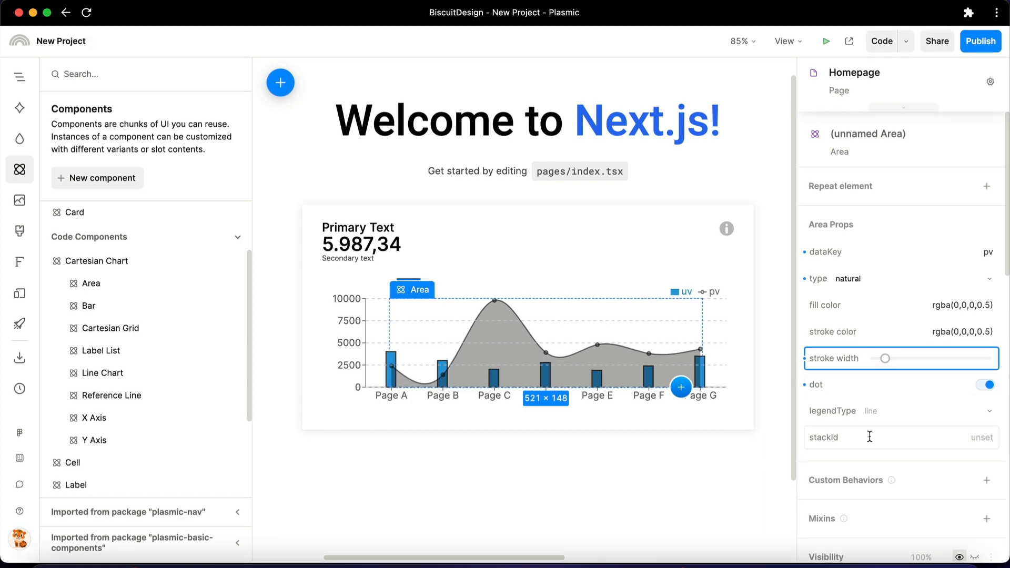
Switch to Figma, copy the green rgba colour from the multi-line chart card's data point, and return to Plasmic
click(562, 563)
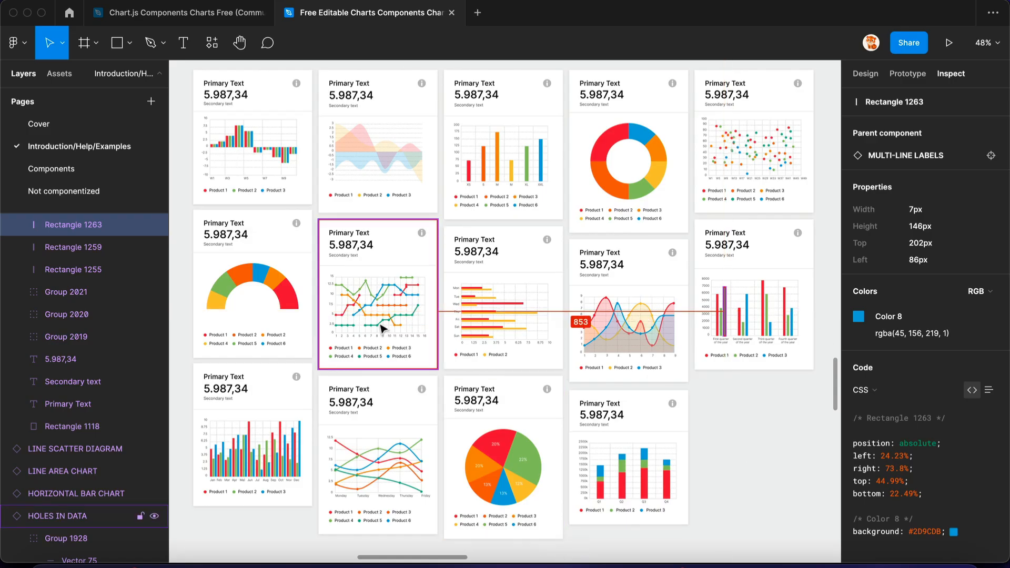
click(378, 326)
click(912, 335)
key(super+Tab)
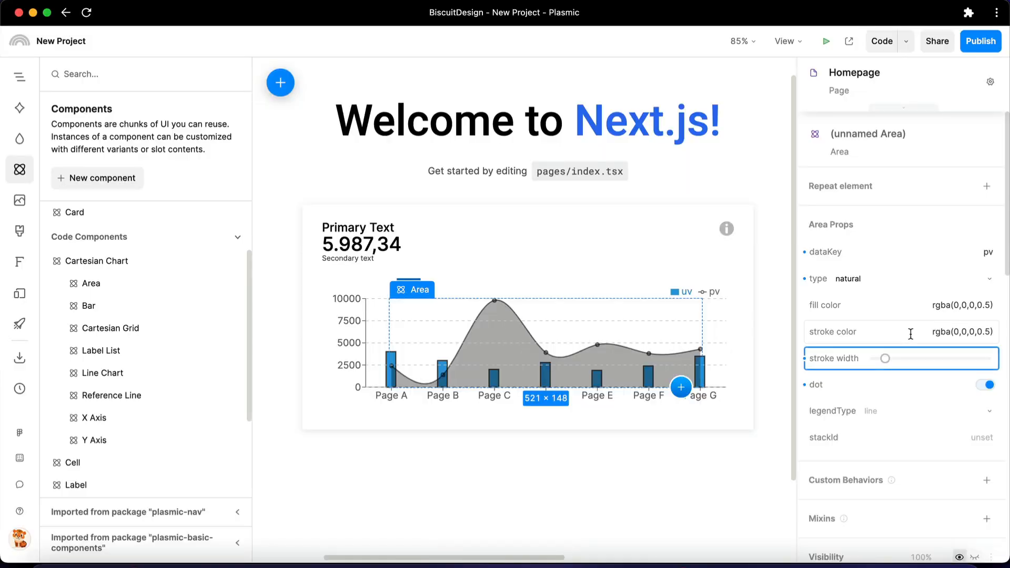
Set both the fill and stroke colours of the Area to rgba(67, 170, 139, 1)
click(934, 308)
key(super+v)
click(930, 330)
key(super+v)
click(917, 304)
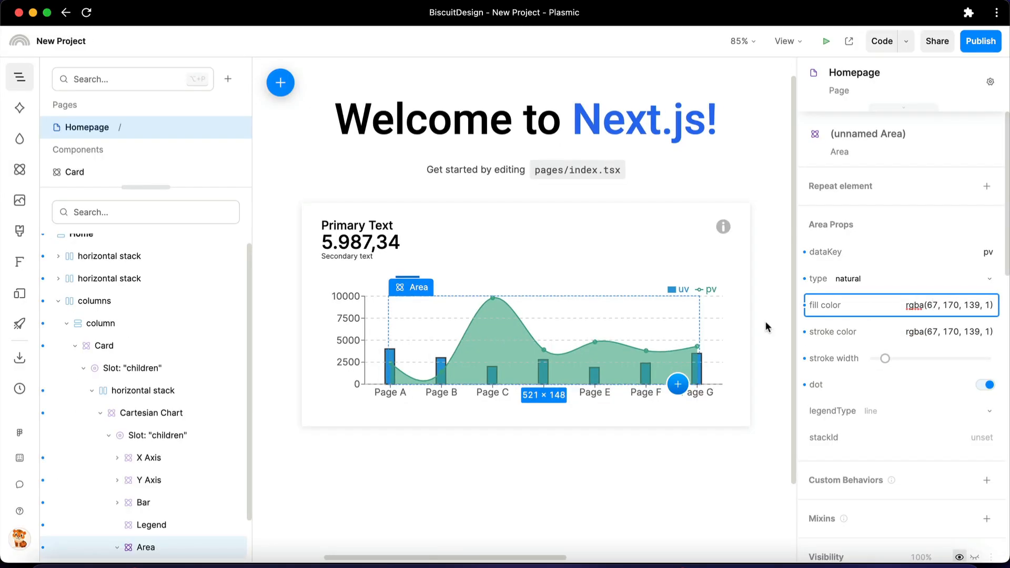
click(376, 405)
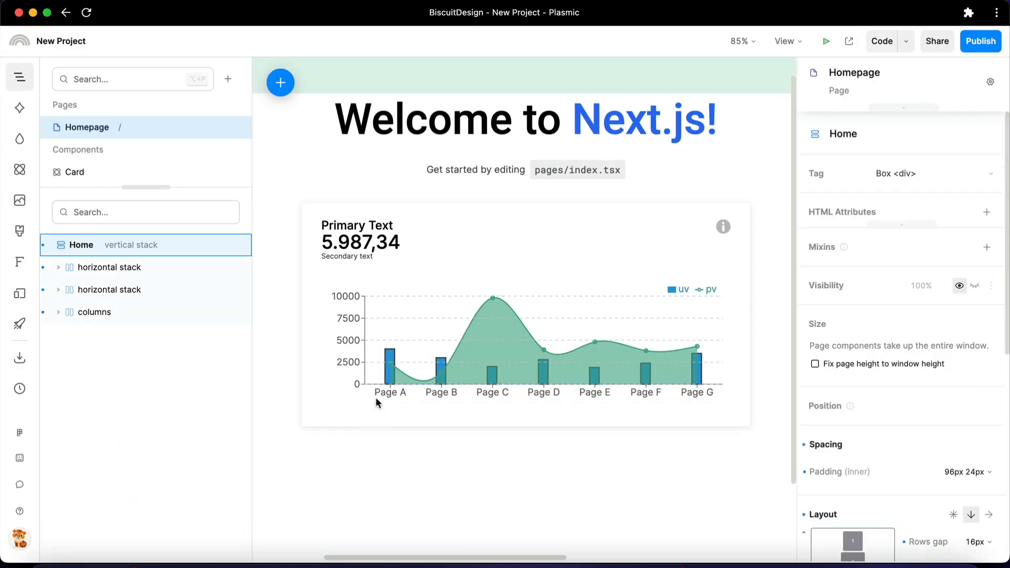
Duplicate the uv Bar in the chart and set the copy's dataKey to amt
click(389, 358)
key(super+d)
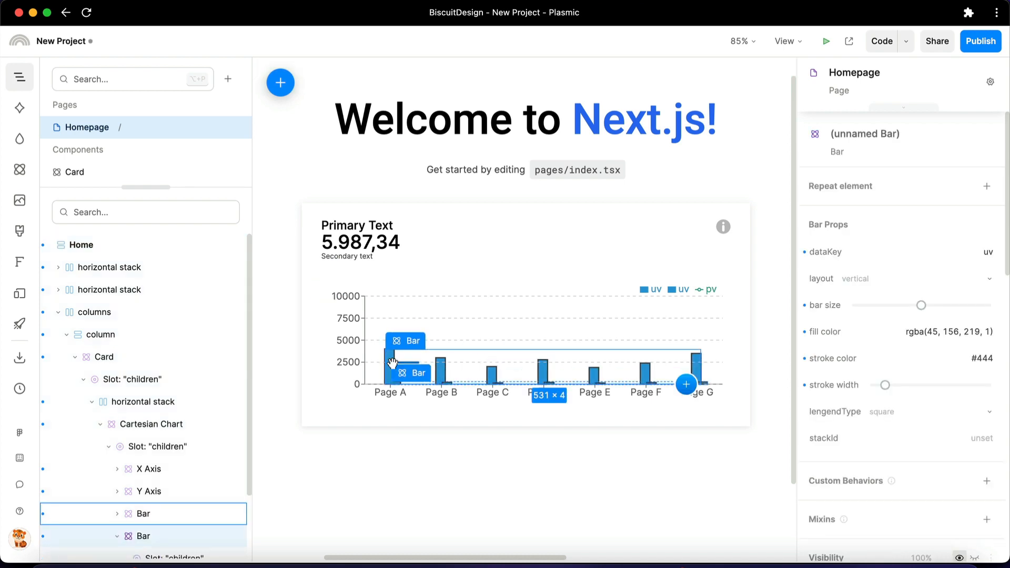
click(945, 253)
text(a)
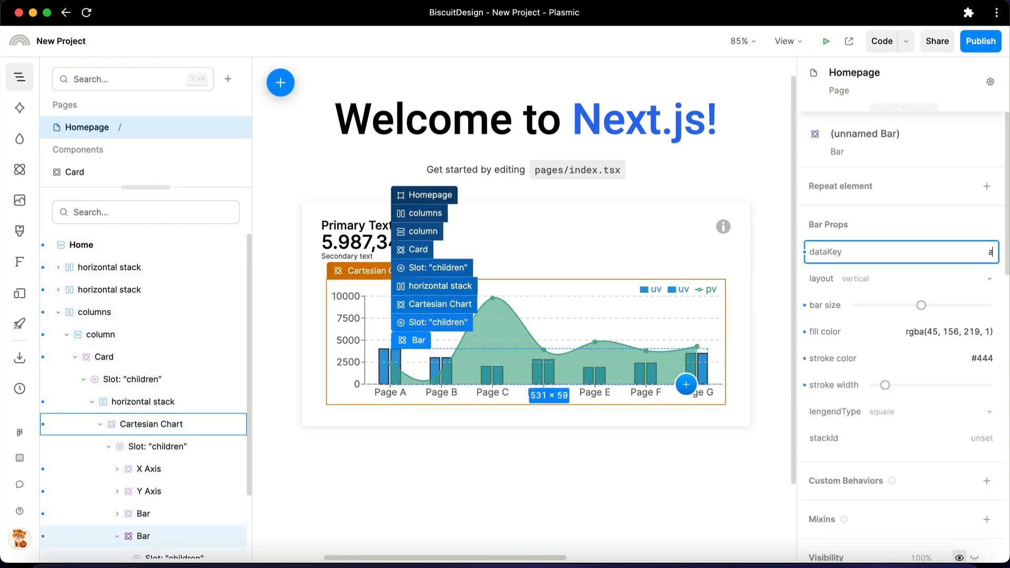
text(mt)
key(Return)
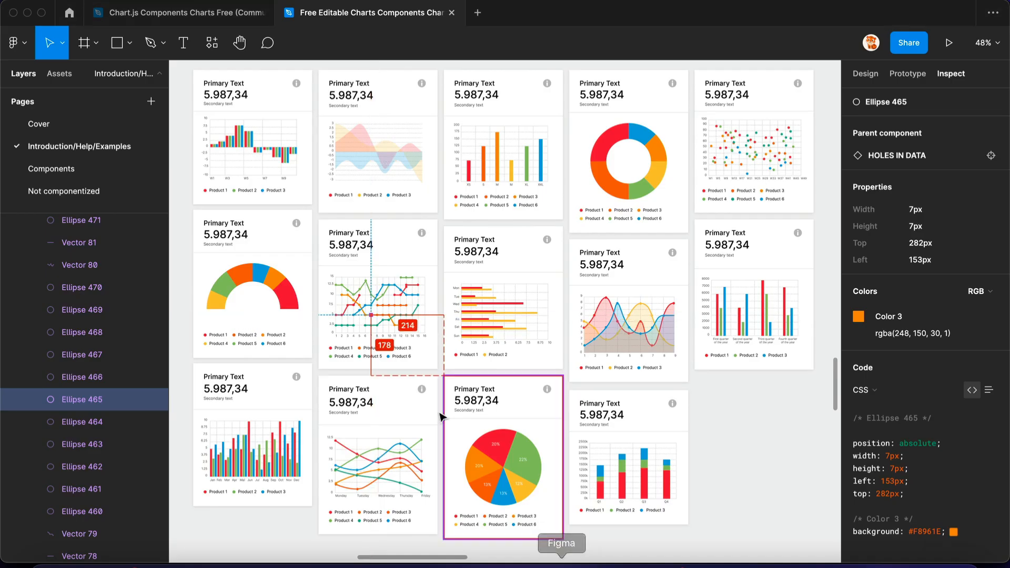
Copy the orange Color 3 from the Figma multi-line chart and set the amt Bar's fill colour to rgba(248, 150, 30, 1)
click(366, 325)
click(366, 316)
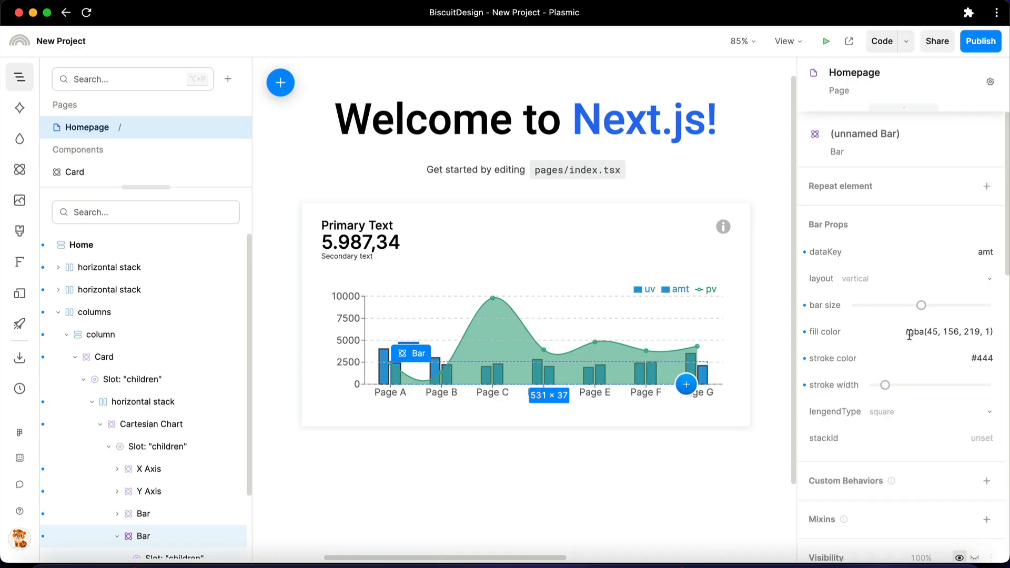
click(912, 332)
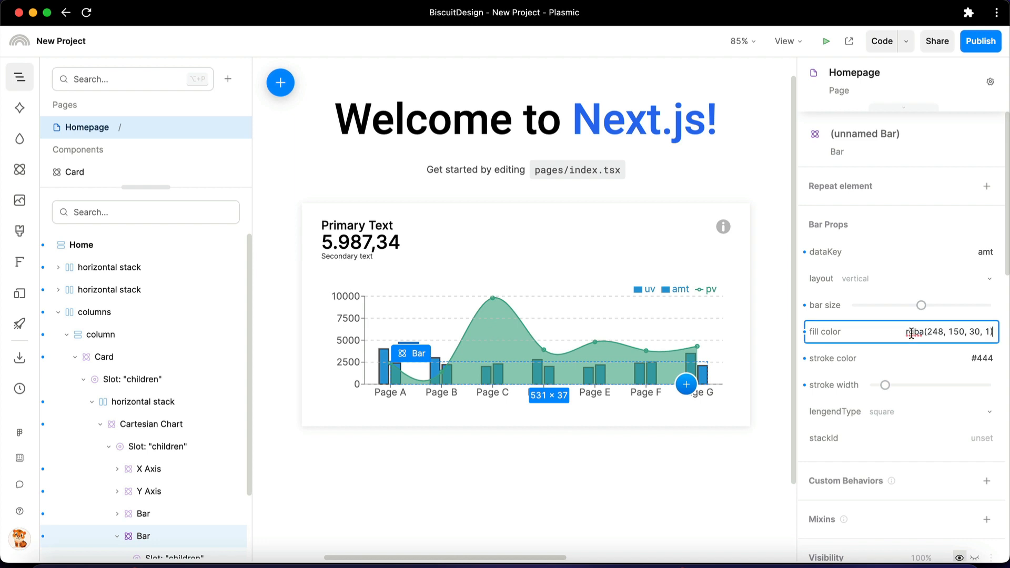
key(Return)
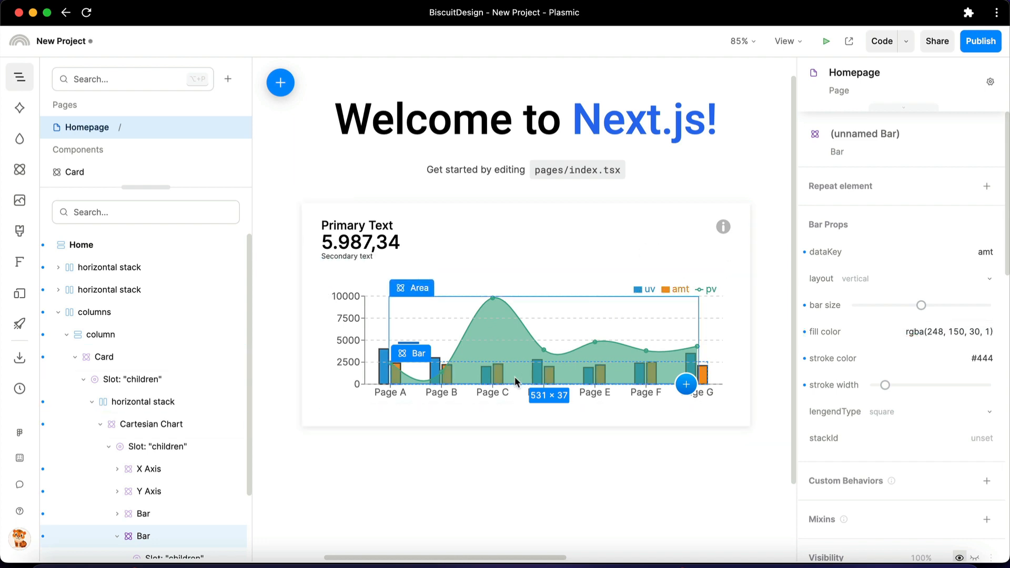
Stack the amt and uv Bars by setting the stackId of both to a
click(936, 433)
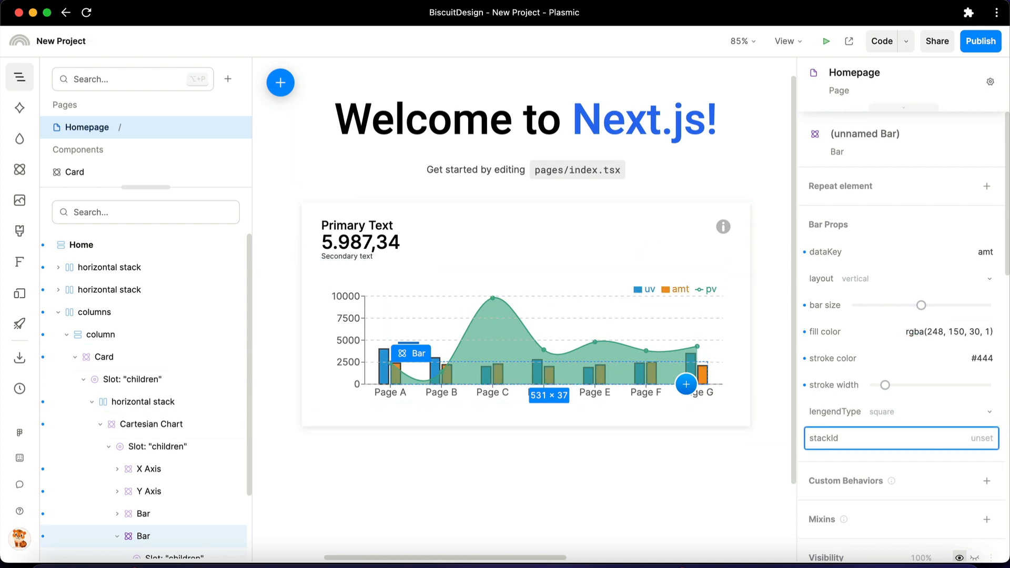
text(a)
key(Return)
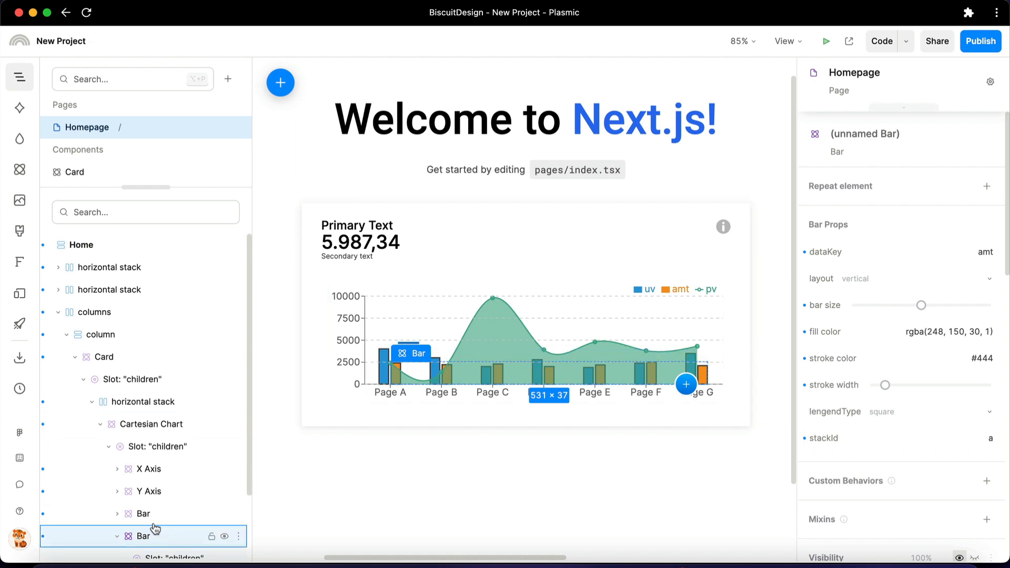
click(140, 514)
click(948, 434)
text(a)
key(Return)
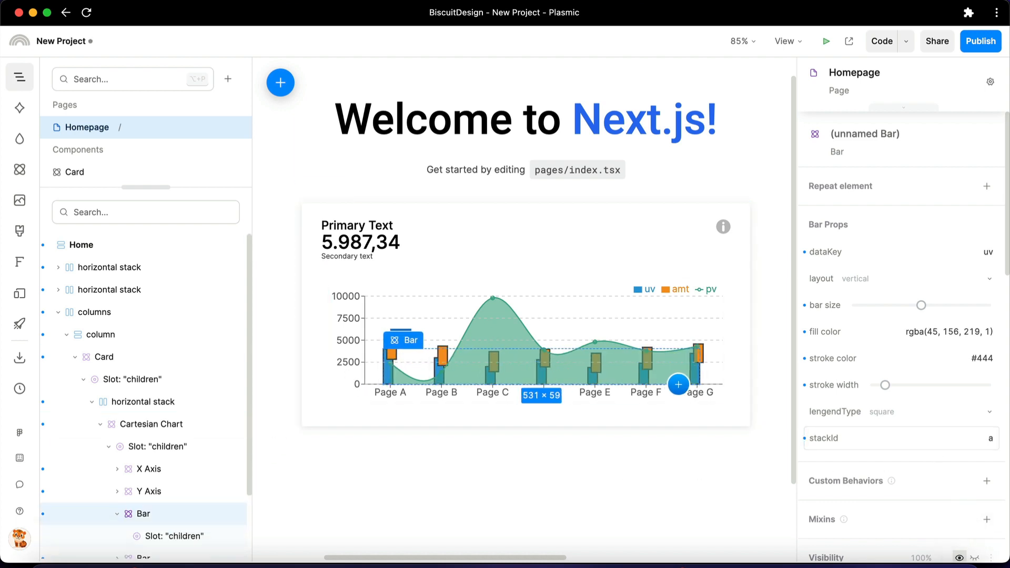
Move the Area ahead of both Bars in the Cartesian Chart's children slot so it is drawn behind them
click(489, 334)
scroll(140, 413, down, 2)
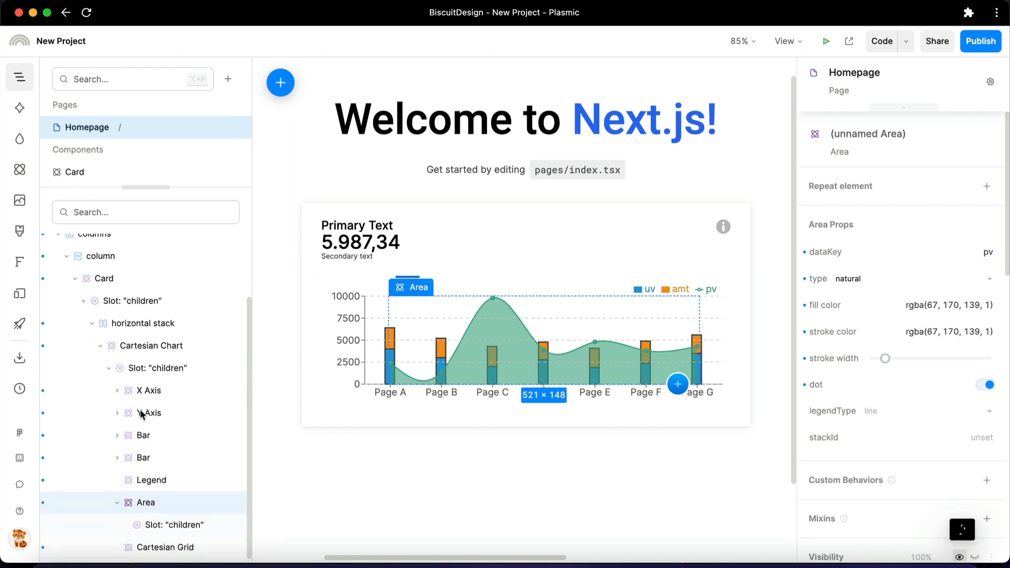
drag(145, 512, 147, 436)
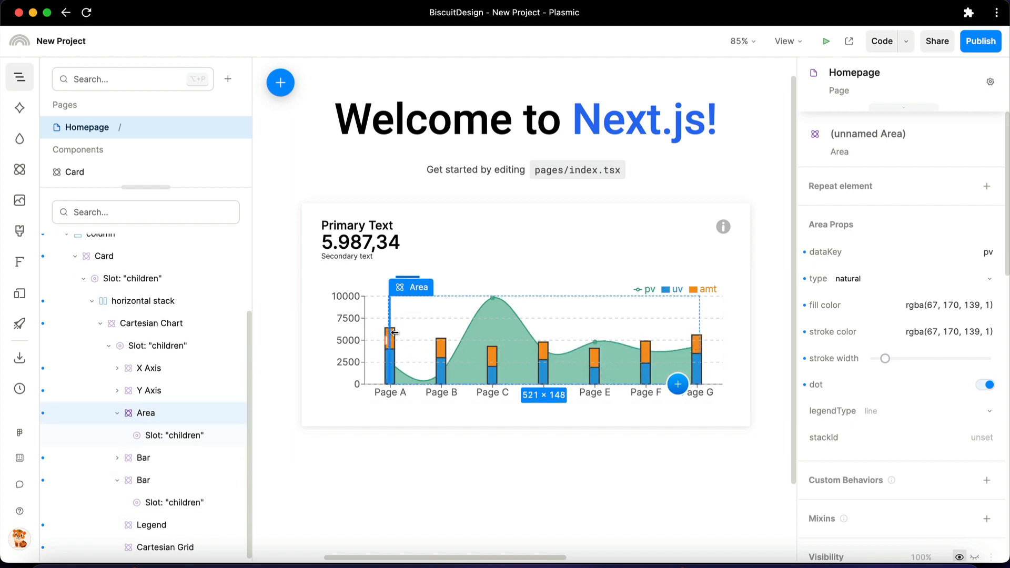
Add a Label List component to the chart and nest it in the amt Bar's children slot
click(20, 170)
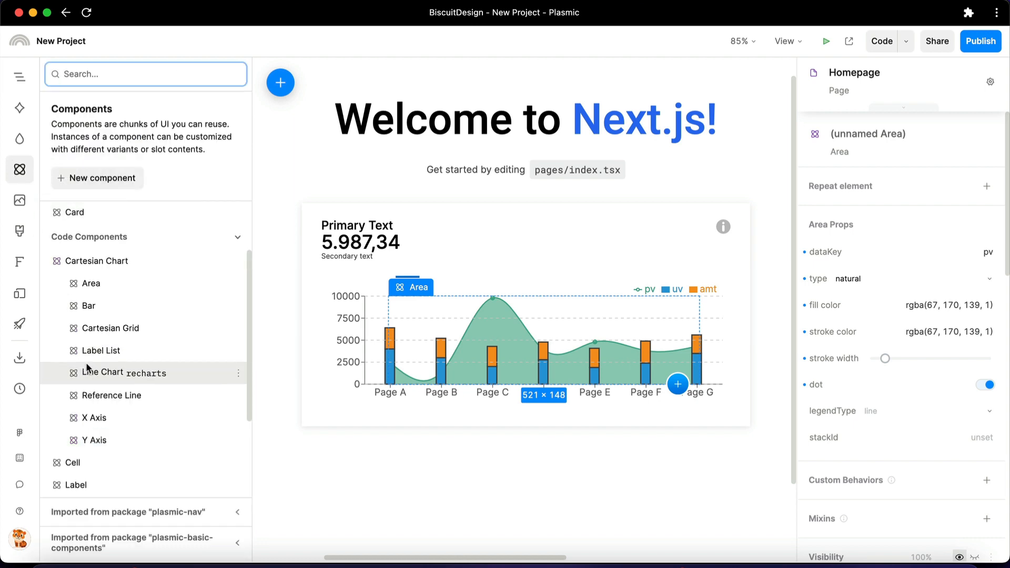
drag(99, 358, 458, 374)
click(27, 80)
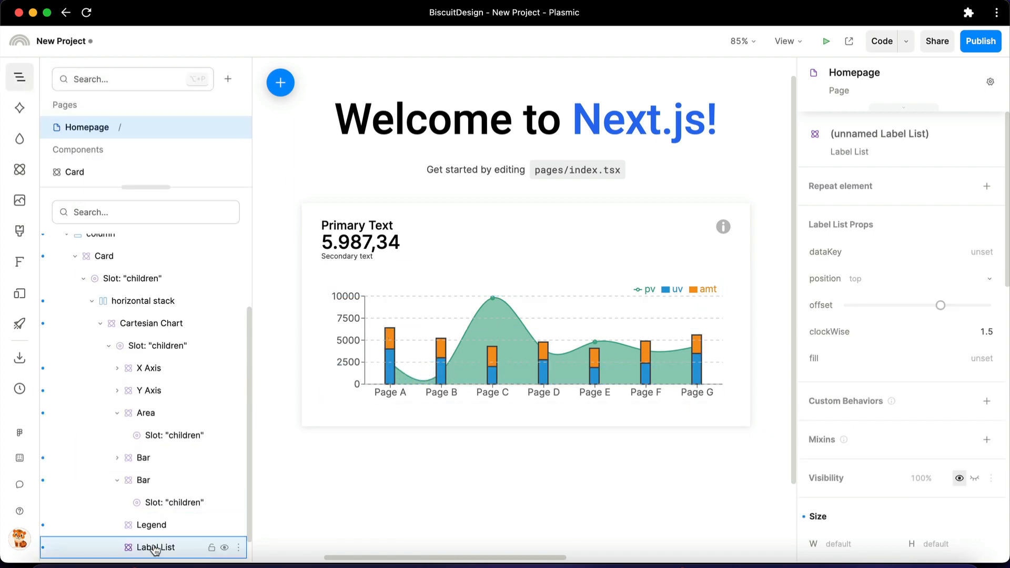
drag(155, 548, 176, 505)
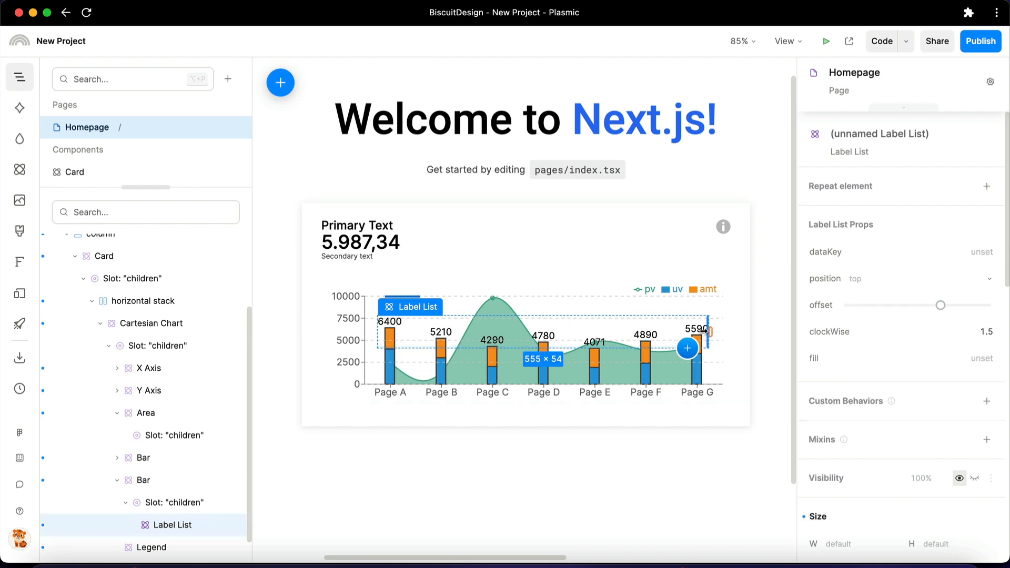
Try the Label List in the Area's children slot, and undo the move
drag(169, 529, 161, 440)
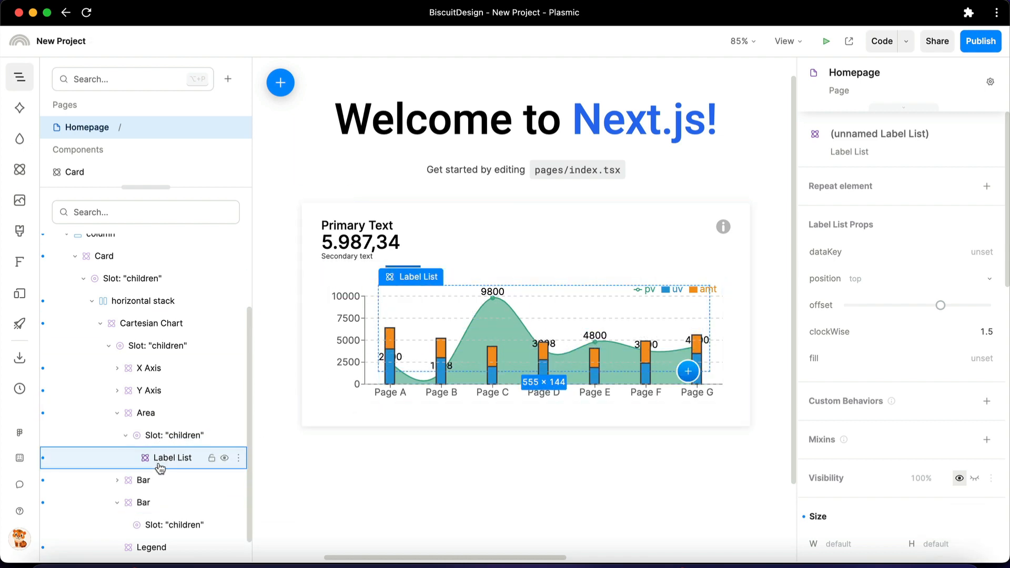
key(super+z)
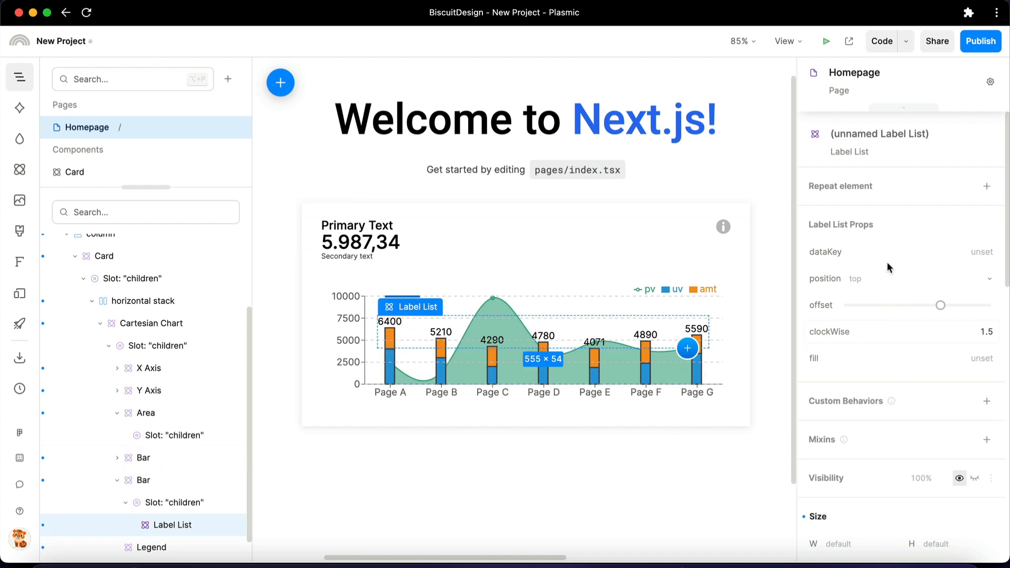
Set the Label List's font to Roboto and its text size to 14 px
scroll(885, 263, down, 5)
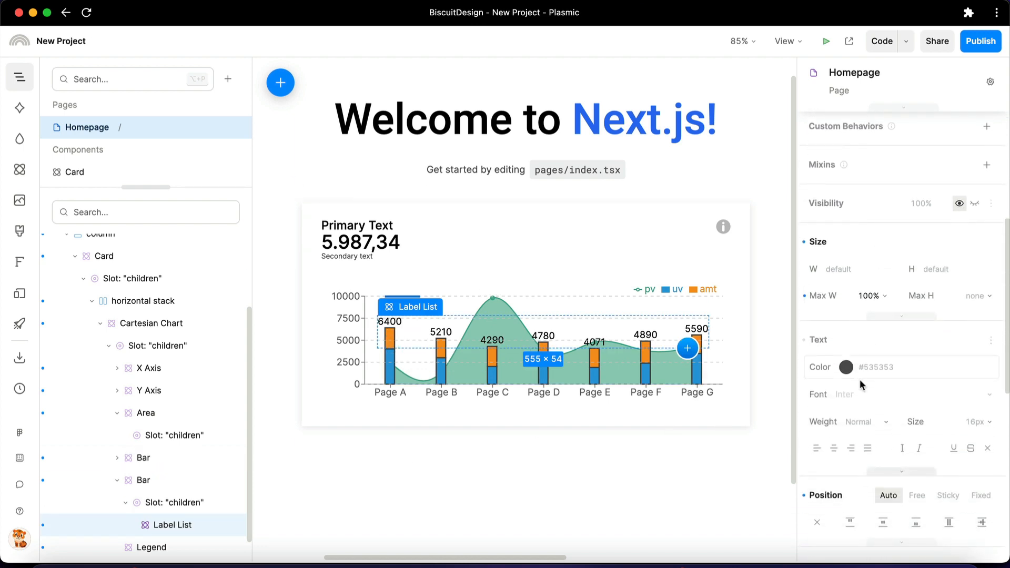
click(856, 398)
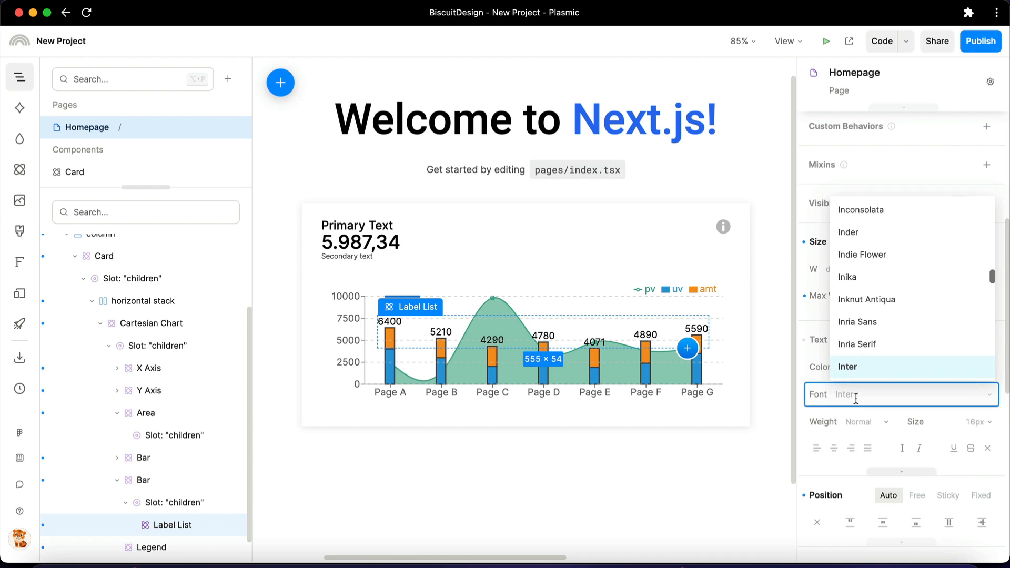
text(robo)
key(Return)
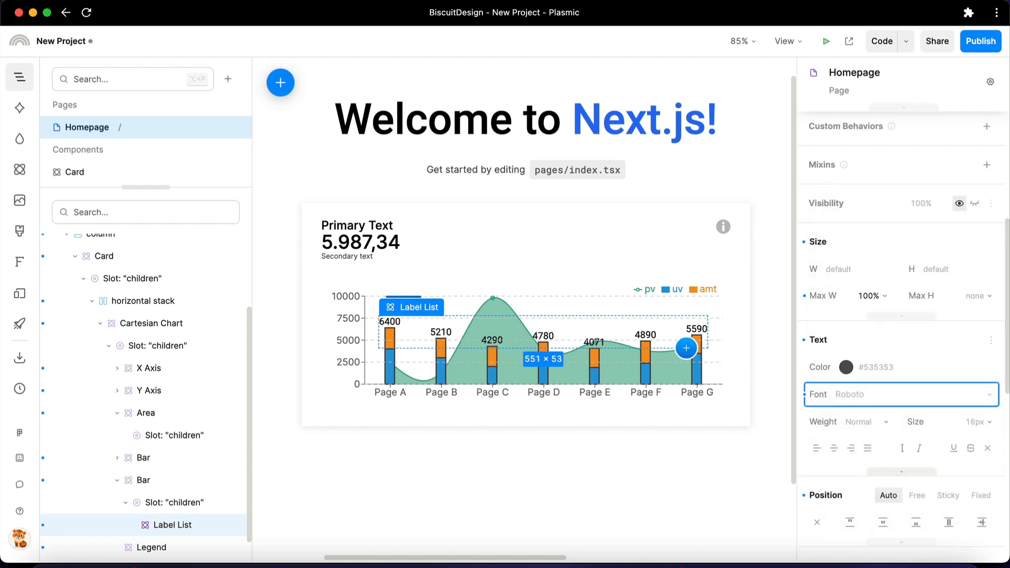
click(937, 422)
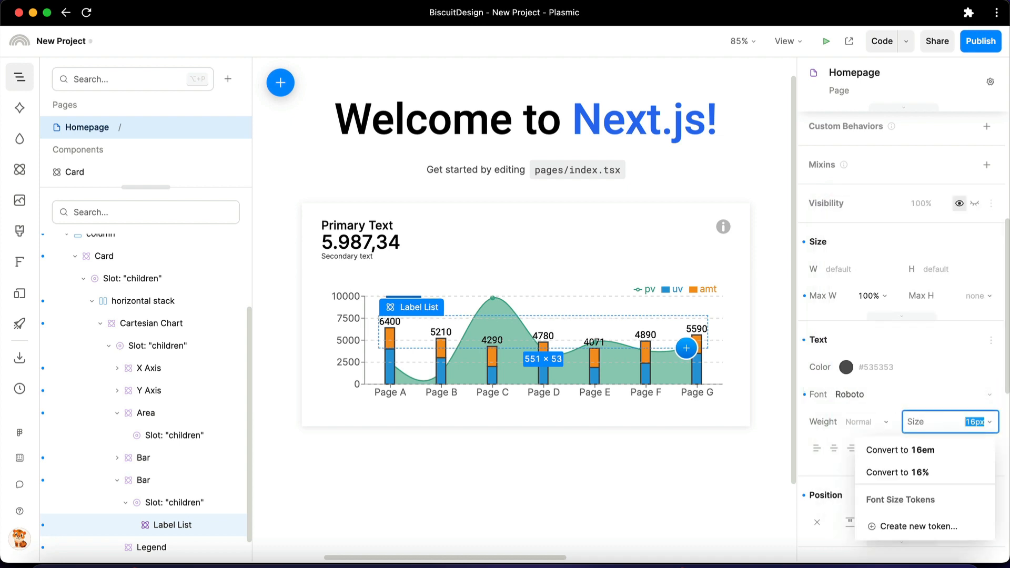
text(14)
key(Return)
Try the Thin weight on the Label List's text, and set the weight to Normal
click(849, 430)
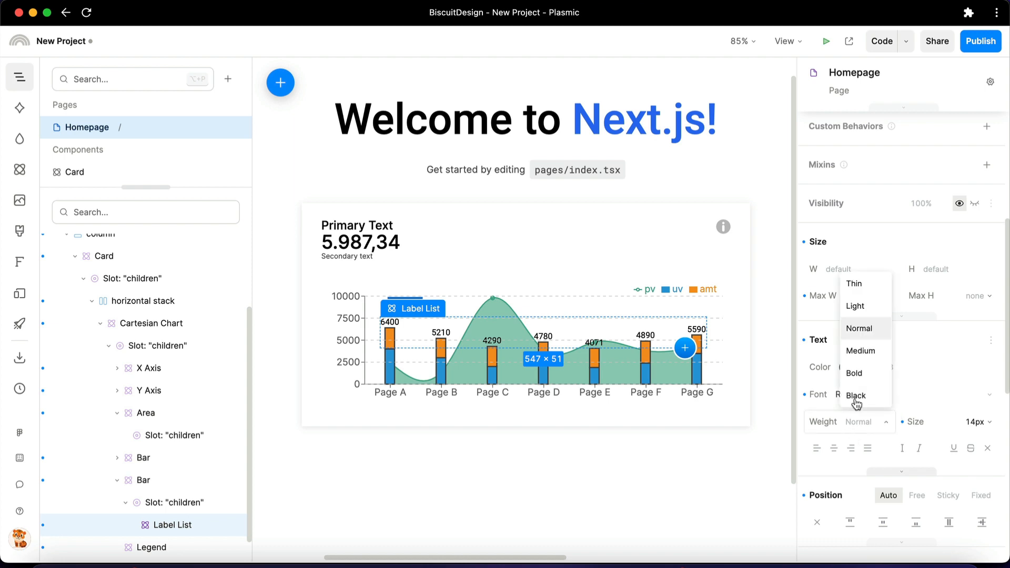
click(861, 284)
click(874, 422)
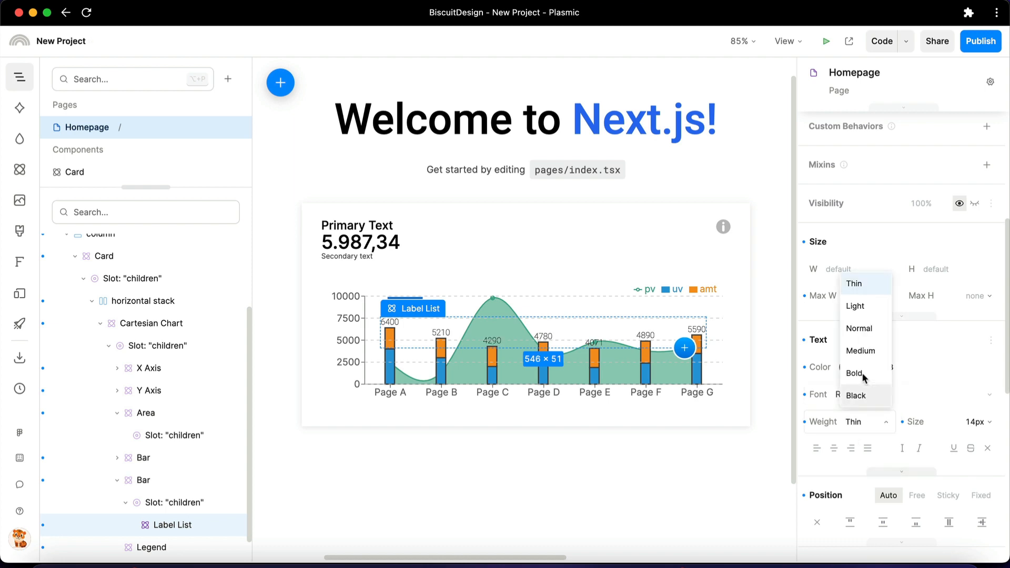
click(861, 327)
Duplicate the column that holds the chart card so a second card stands beside it
click(349, 258)
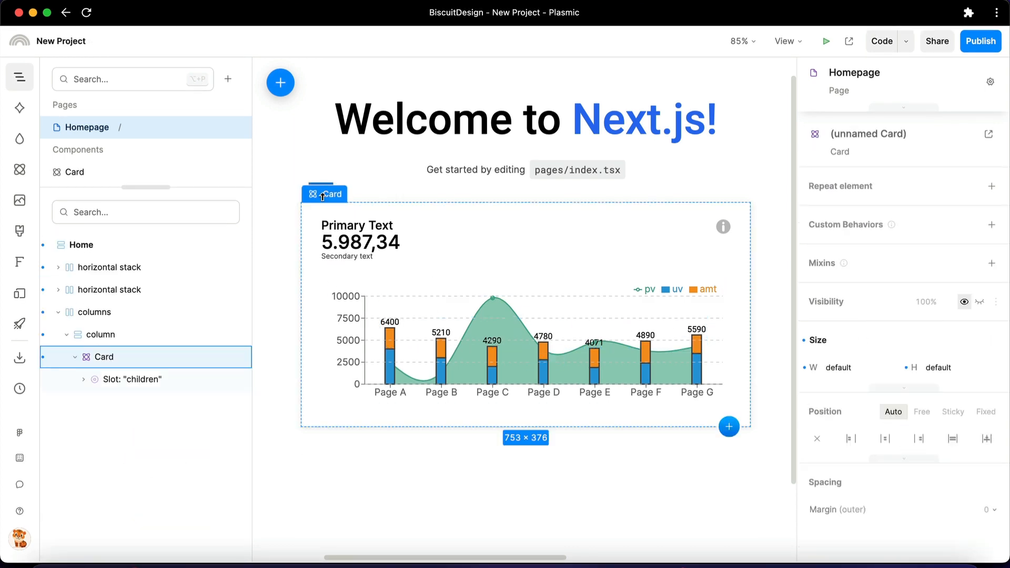
click(323, 183)
key(super+d)
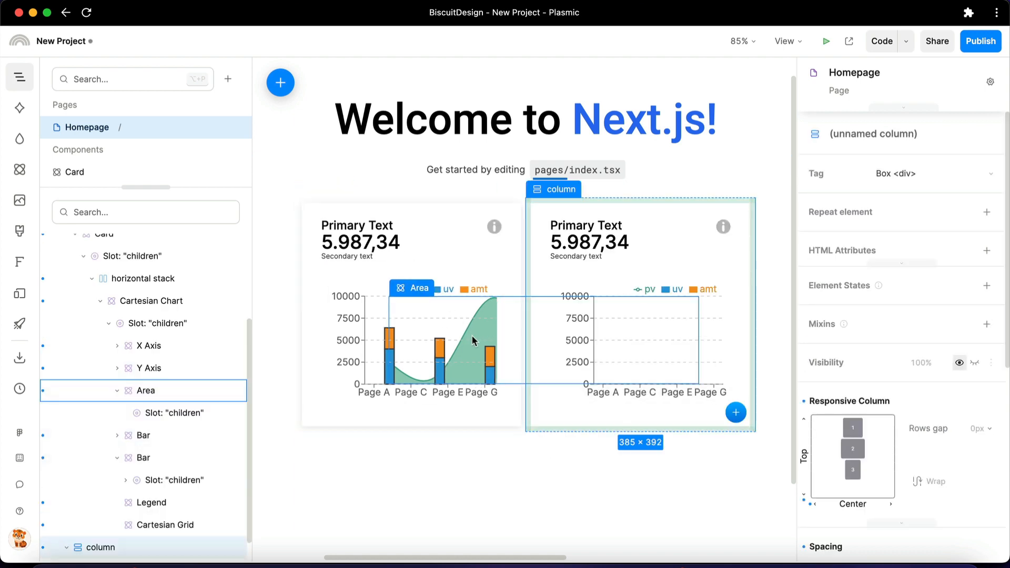
Set the width of the columns container around both cards to stretch
key(shift+Return)
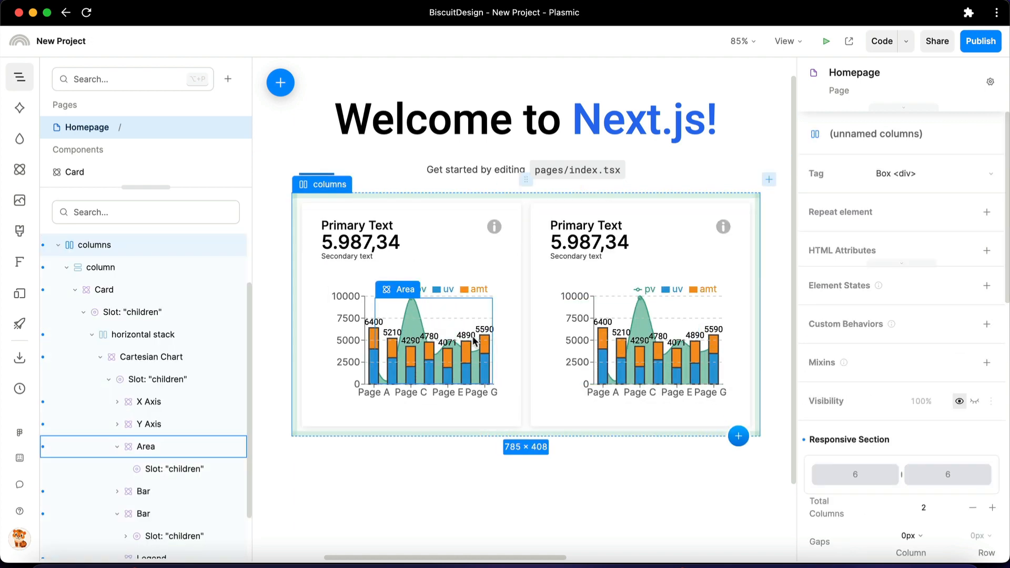
scroll(857, 424, down, 3)
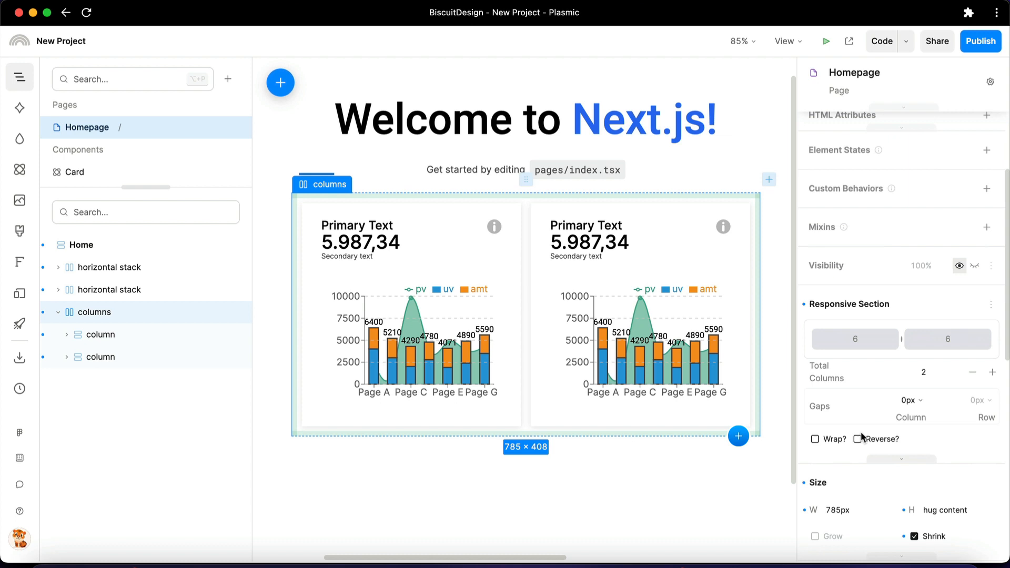
click(874, 498)
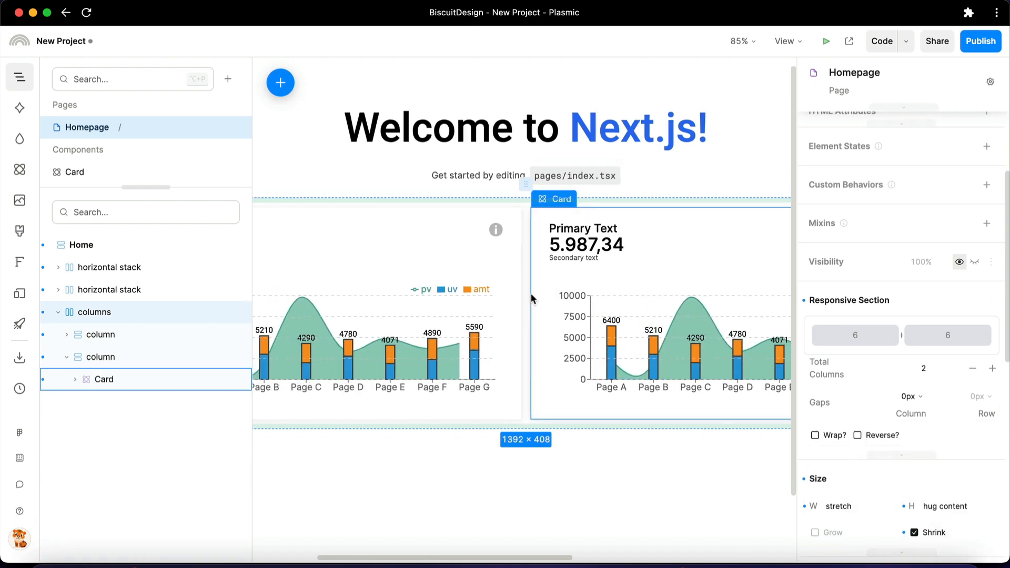
scroll(531, 297, down, 5)
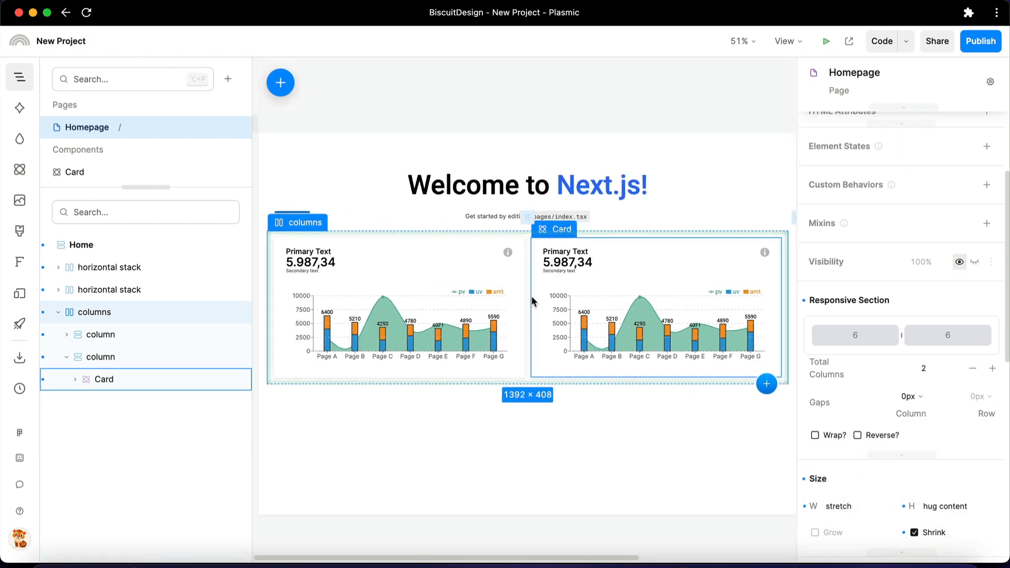
click(551, 415)
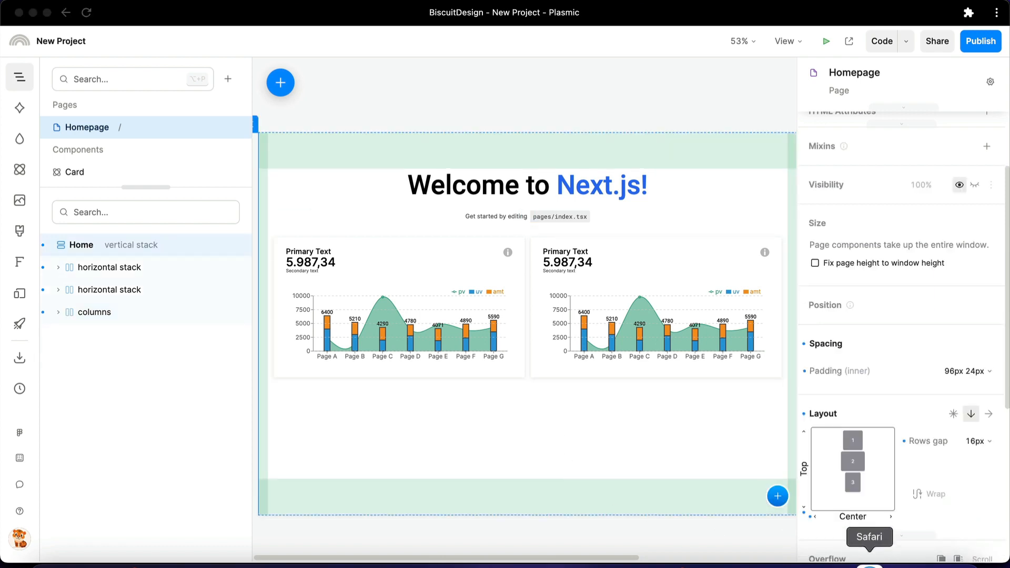
Switch to Safari and open the localhost page to examine both chart cards in the running site
click(837, 563)
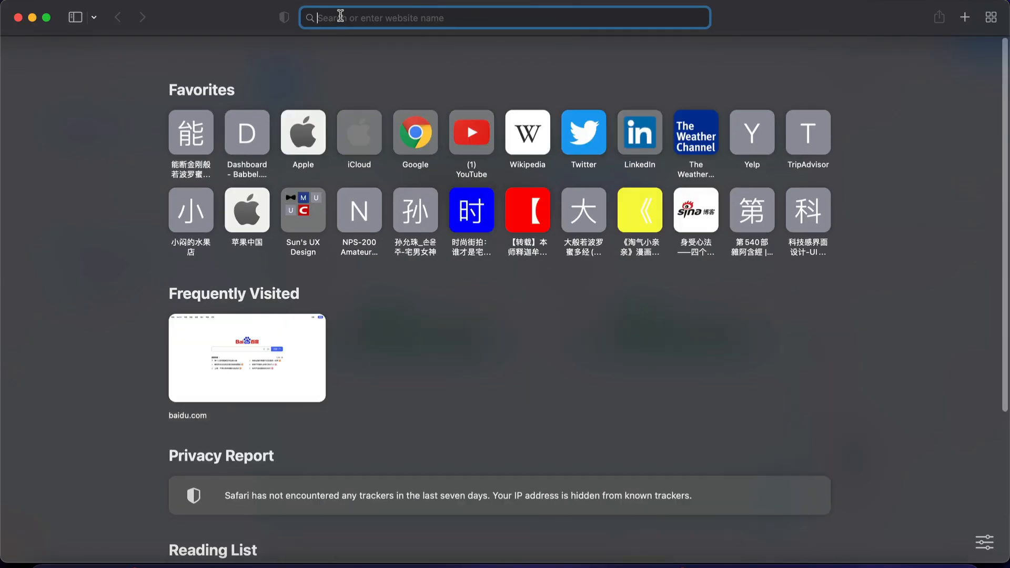
text(local)
key(Return)
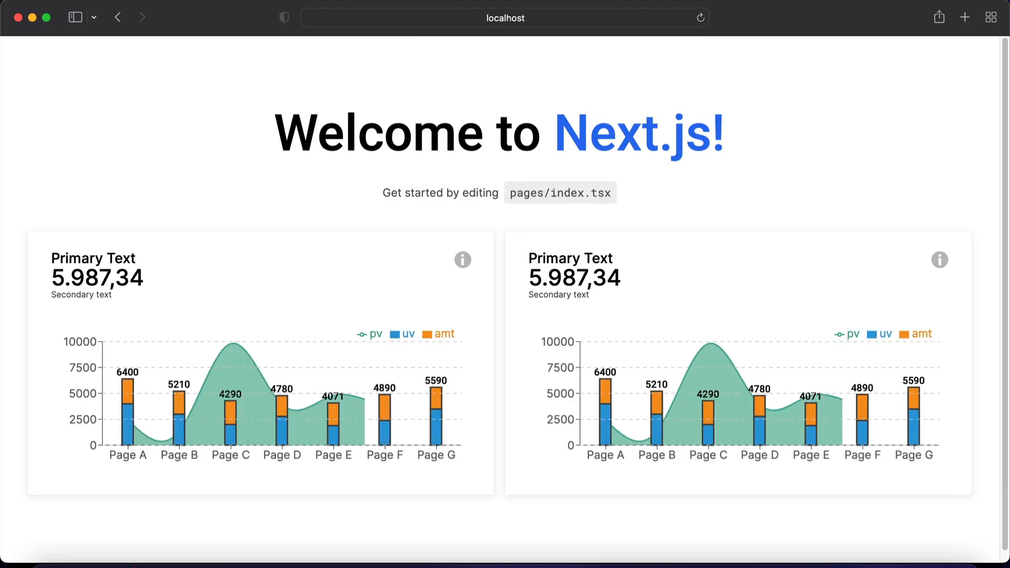
drag(1007, 124, 1008, 192)
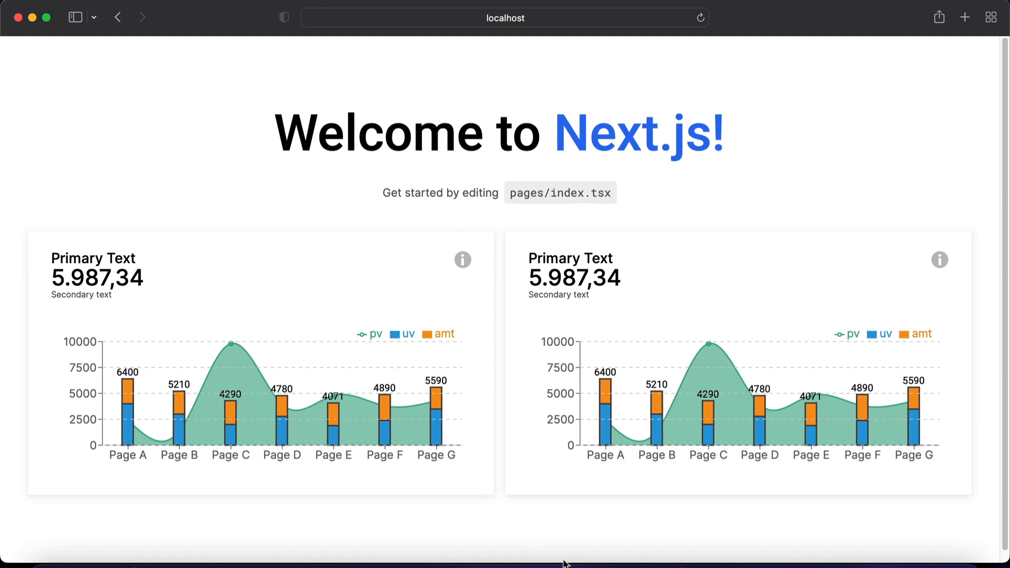
Switch back to Plasmic, add a Tooltip component to the first card's Cartesian Chart, and check it on the localhost page in Safari
click(597, 558)
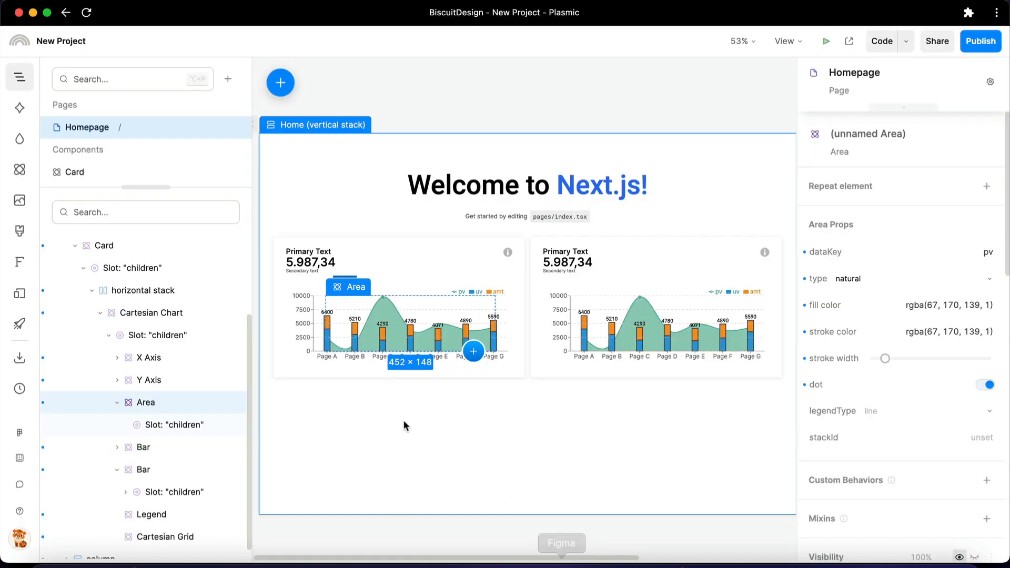
click(26, 177)
drag(94, 478, 357, 306)
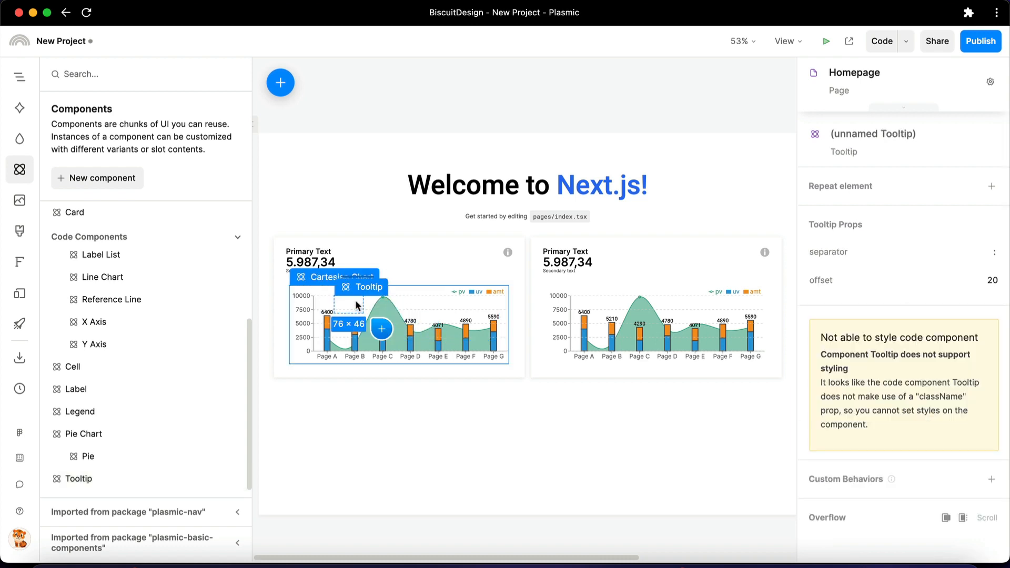
click(847, 557)
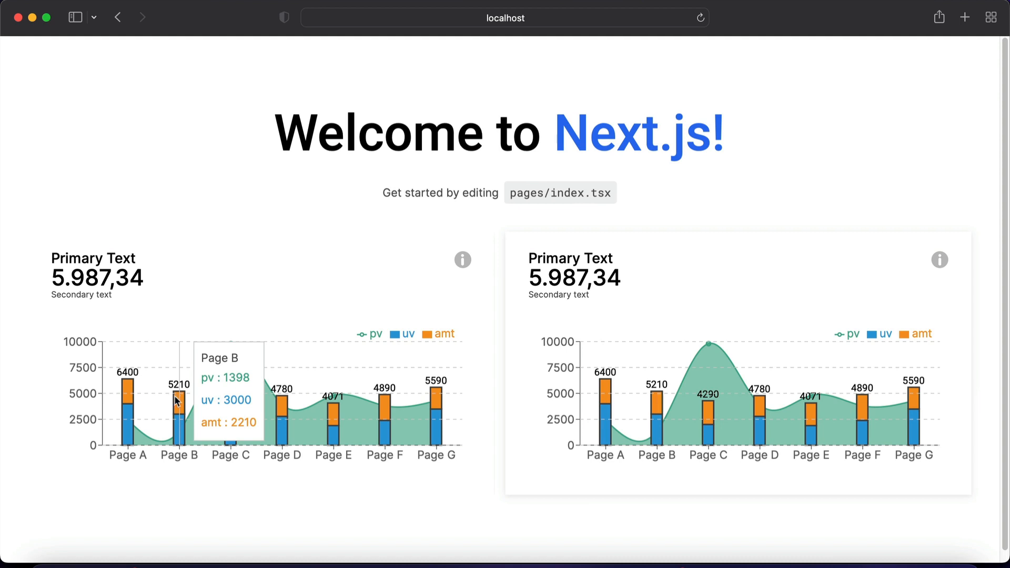
Switch back to Plasmic and add a Reference Line to the first card's Cartesian Chart with y set to 6000
click(605, 559)
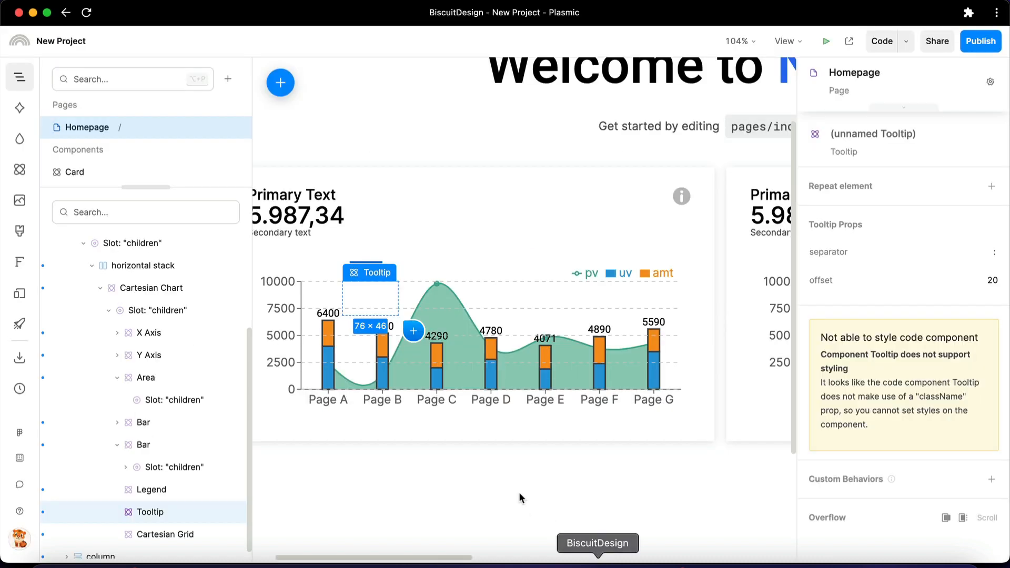
click(19, 169)
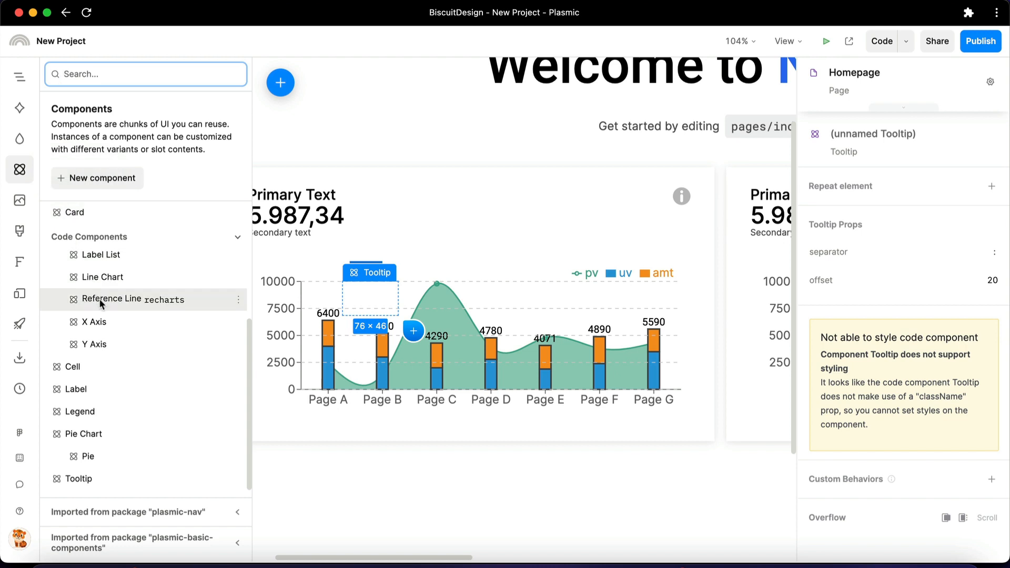
drag(101, 299, 336, 293)
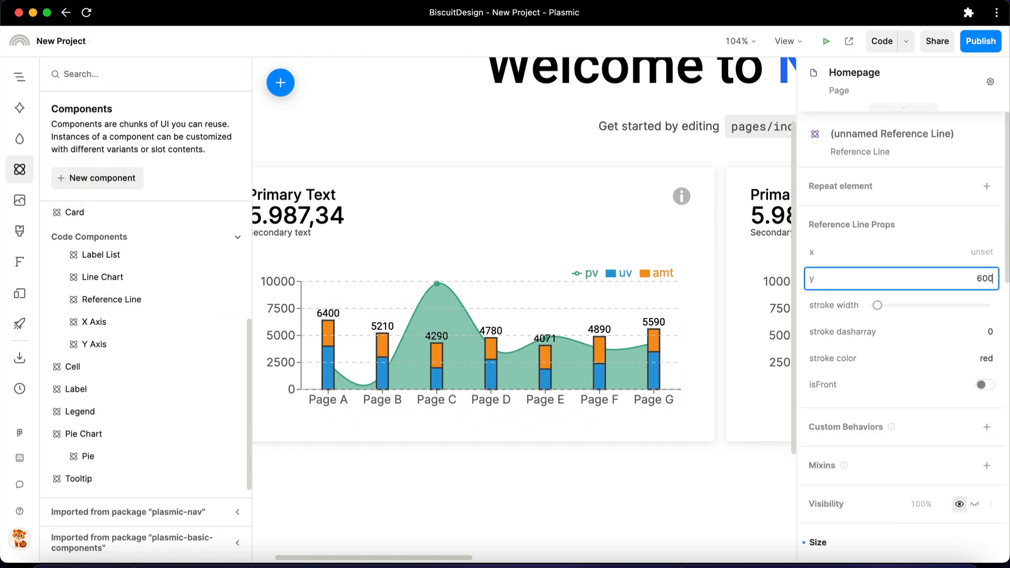
key(Return)
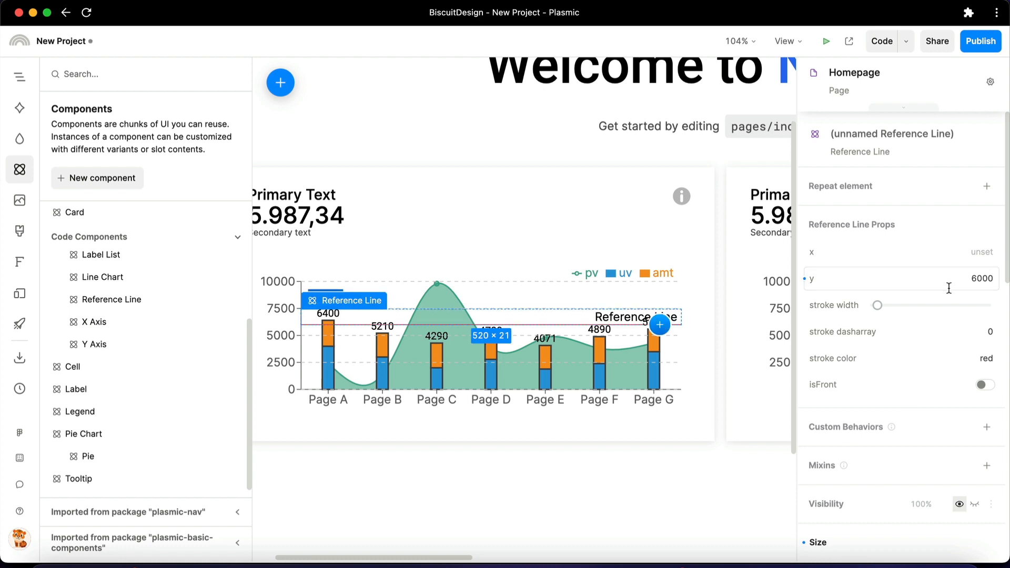
Increase the Reference Line's stroke width and set its stroke dasharray to 5 5
mouse_move(888, 313)
mouse_down()
mouse_move(880, 309)
mouse_move(919, 308)
mouse_move(897, 312)
mouse_up()
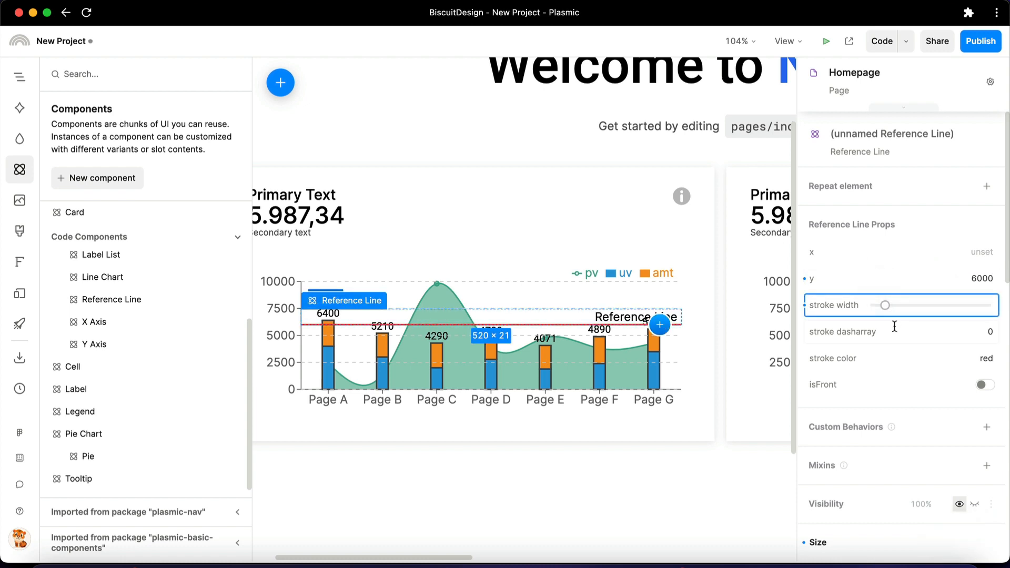
click(896, 331)
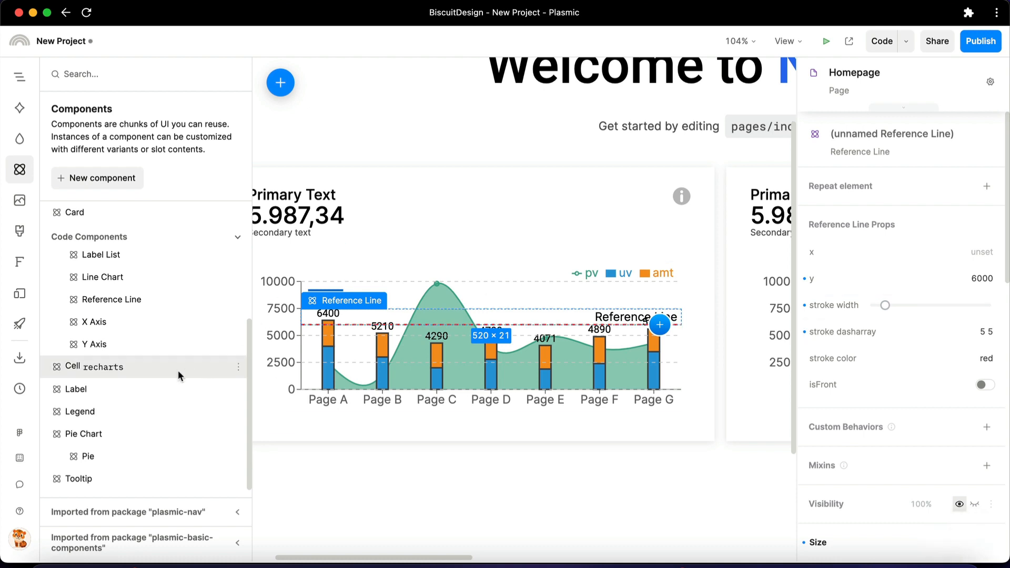
Change the title of the Reference Line's label to Average
click(634, 320)
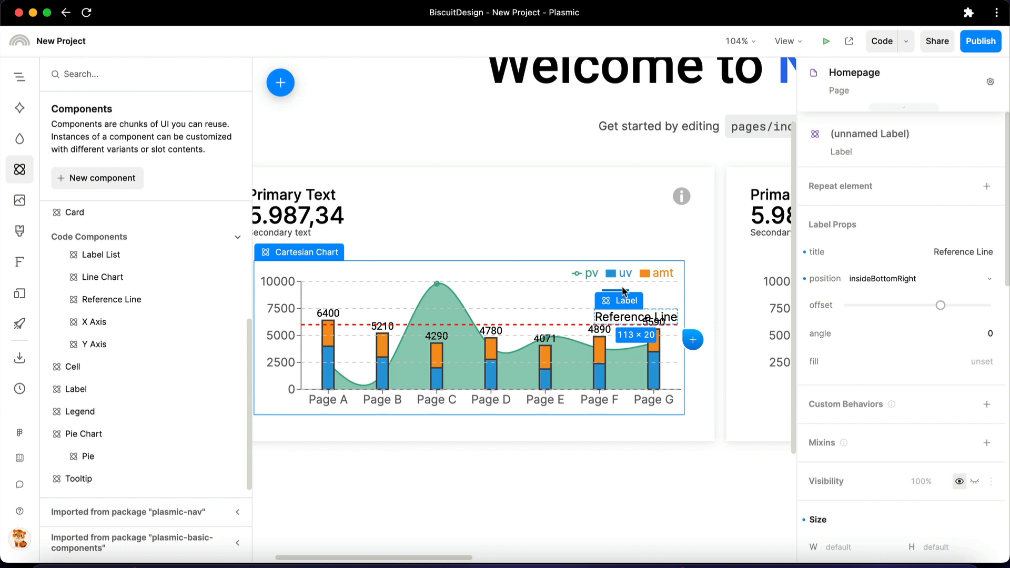
double_click(925, 246)
text(Average)
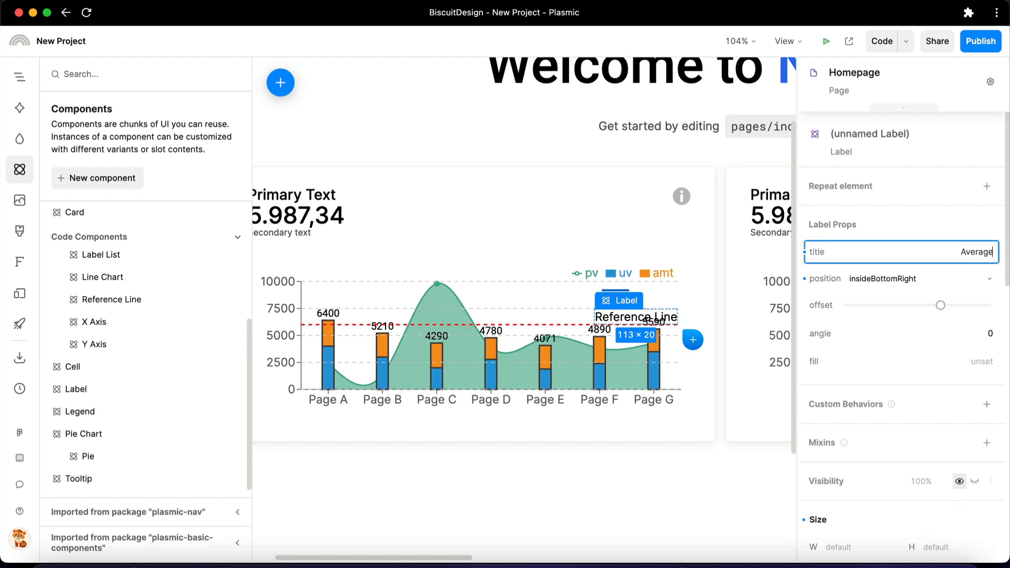
key(Return)
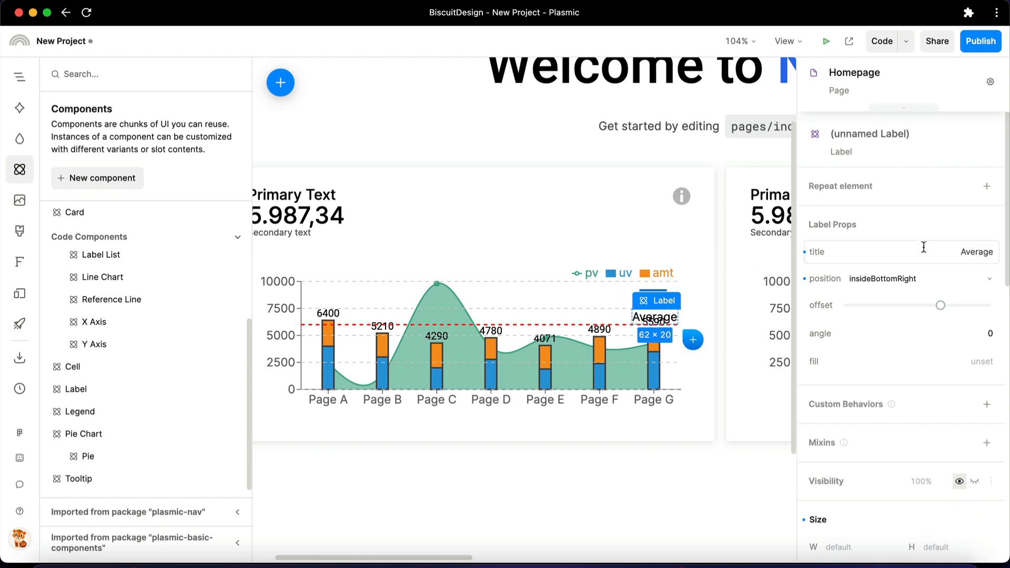
Try the Average label at insideBottomLeft with a smaller offset and an angle of -90, and undo these changes
click(917, 276)
click(911, 495)
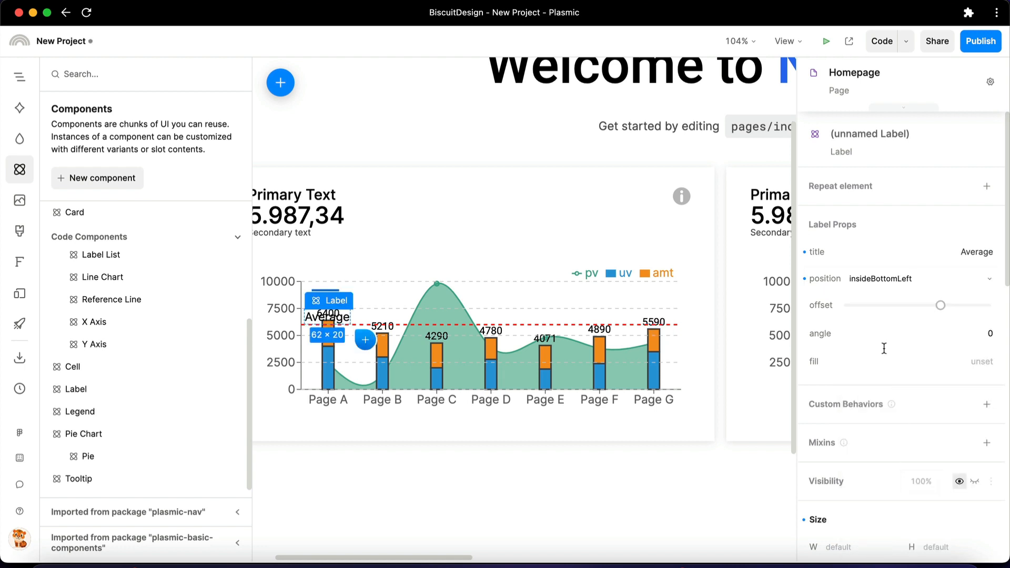
mouse_move(941, 307)
mouse_down()
mouse_move(986, 307)
mouse_move(935, 309)
mouse_up()
click(954, 338)
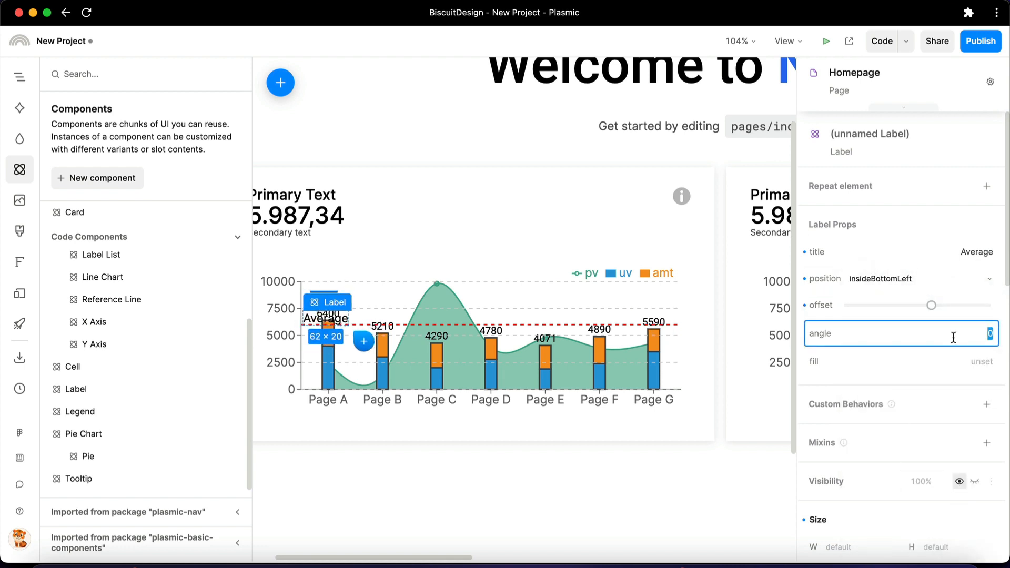
key(Return)
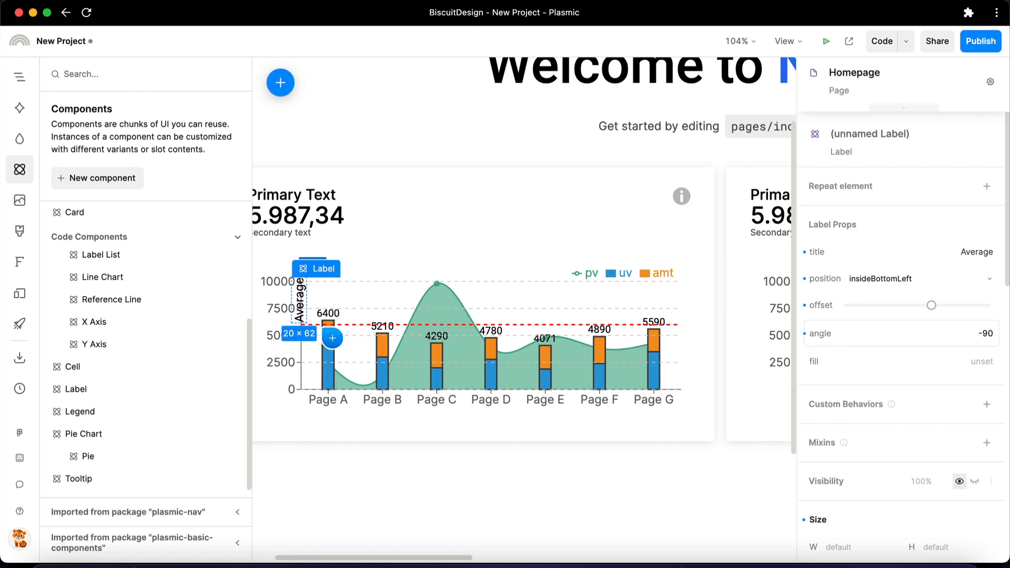
key(super+z)
key(super+z)
key(super+z)
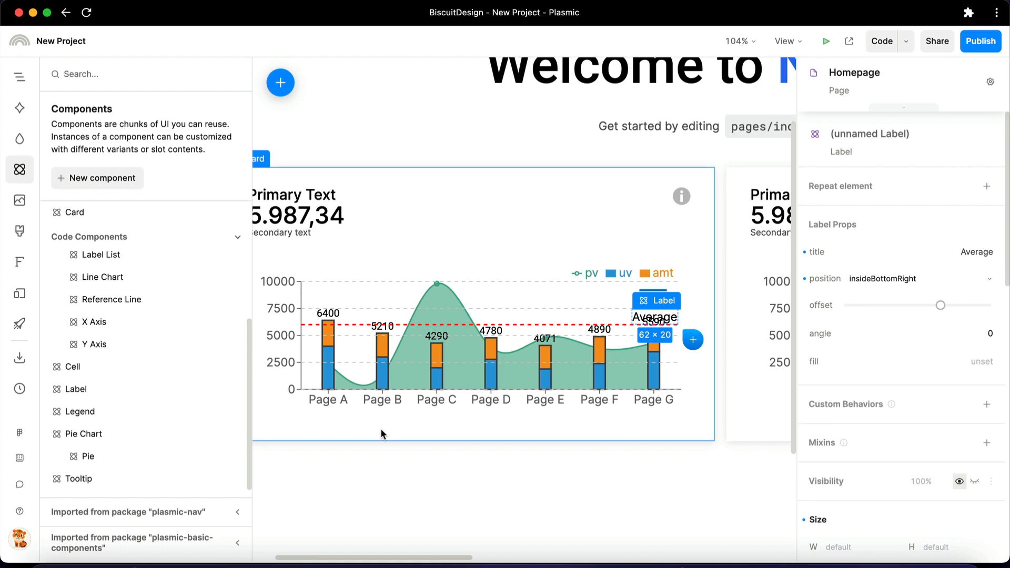
Delete the Cartesian Chart from the second card's horizontal stack
scroll(478, 399, right, 10)
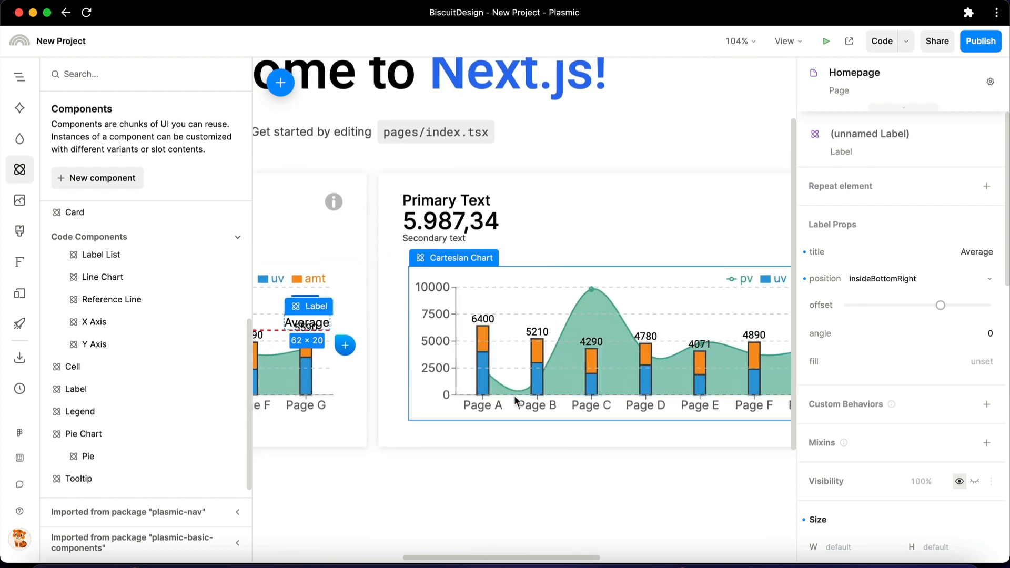
click(445, 364)
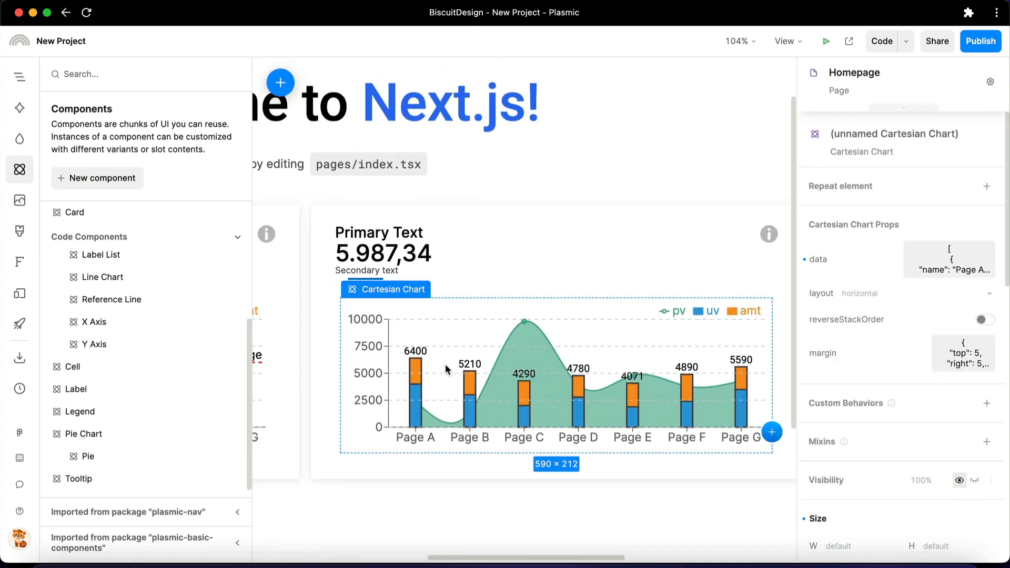
key(Delete)
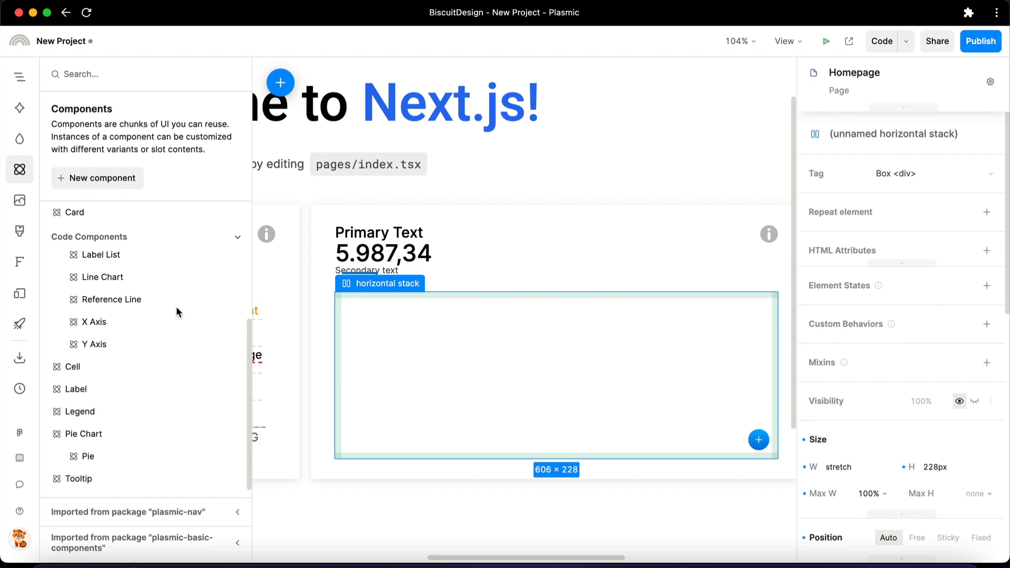
Add a Pie Chart and a Pie to the second card's horizontal stack, and nest the Pie in the Pie Chart's children slot
drag(107, 431, 427, 380)
drag(101, 456, 468, 351)
click(20, 77)
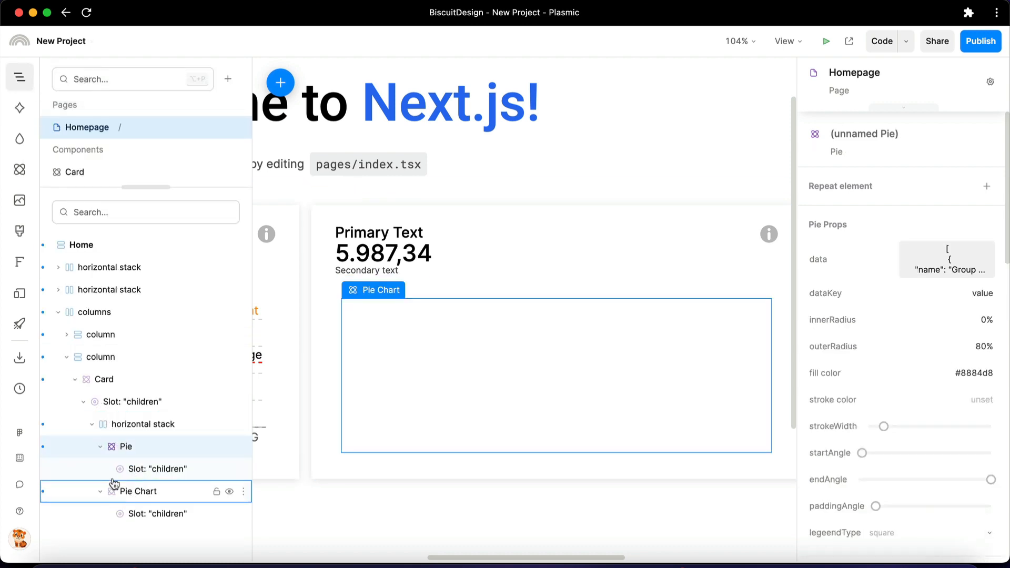
drag(114, 447, 147, 520)
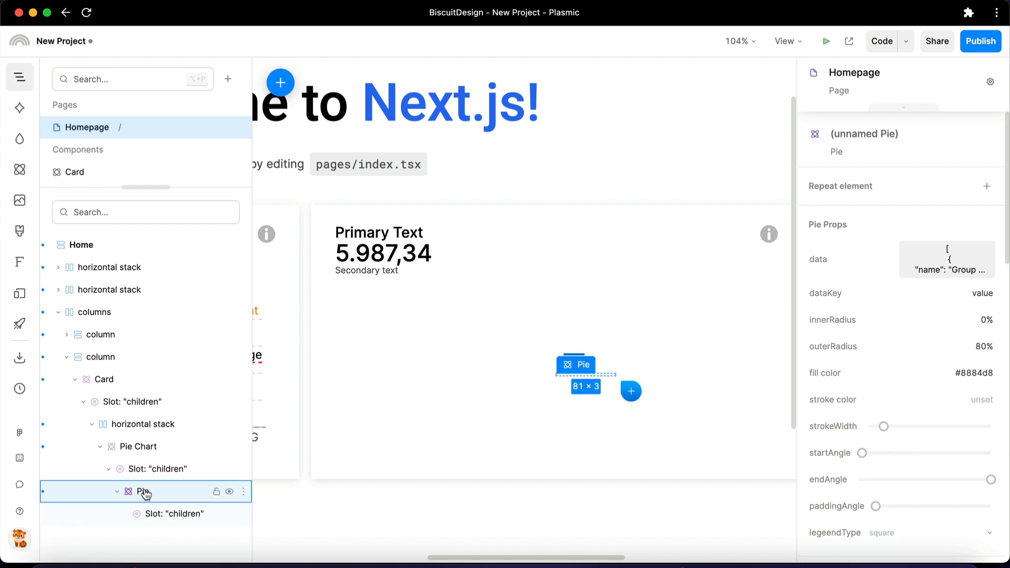
Edit the group data of the Pie in the second card and save it
click(946, 273)
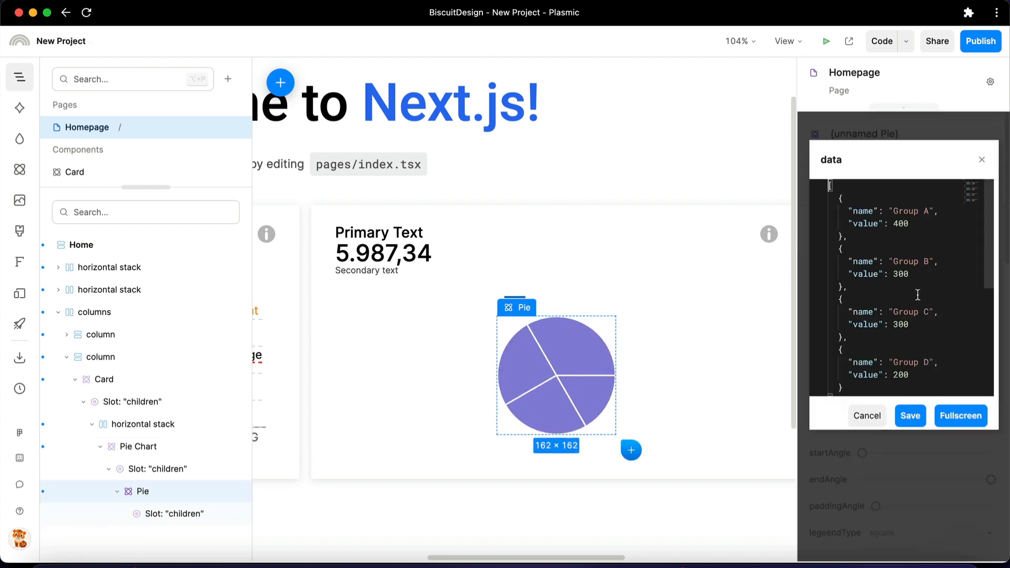
scroll(917, 313, down, 5)
click(912, 418)
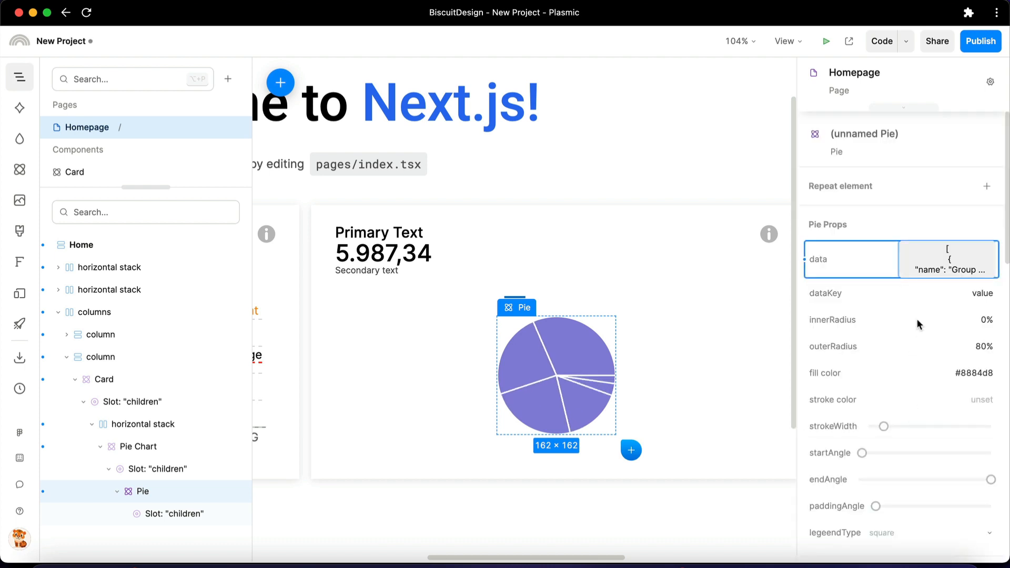
Set the Pie's innerRadius to 60% and its paddingAngle to 7
scroll(929, 274, down, 2)
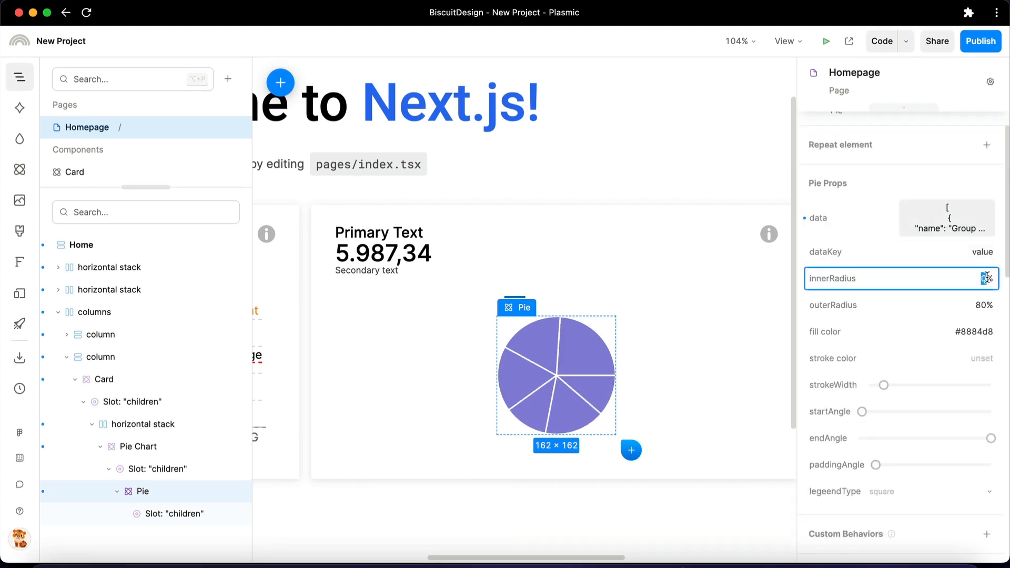
key(Return)
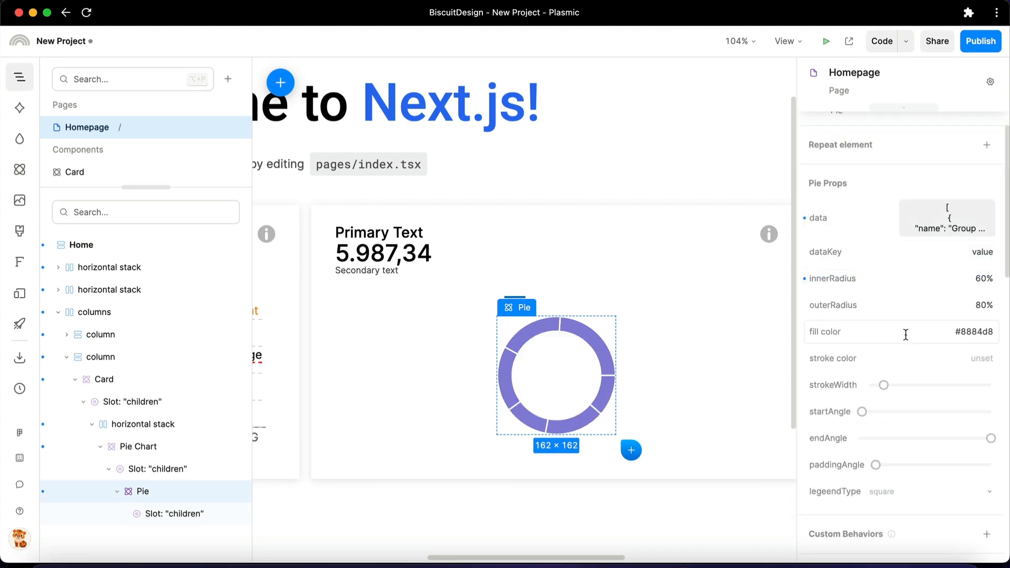
drag(876, 468, 911, 469)
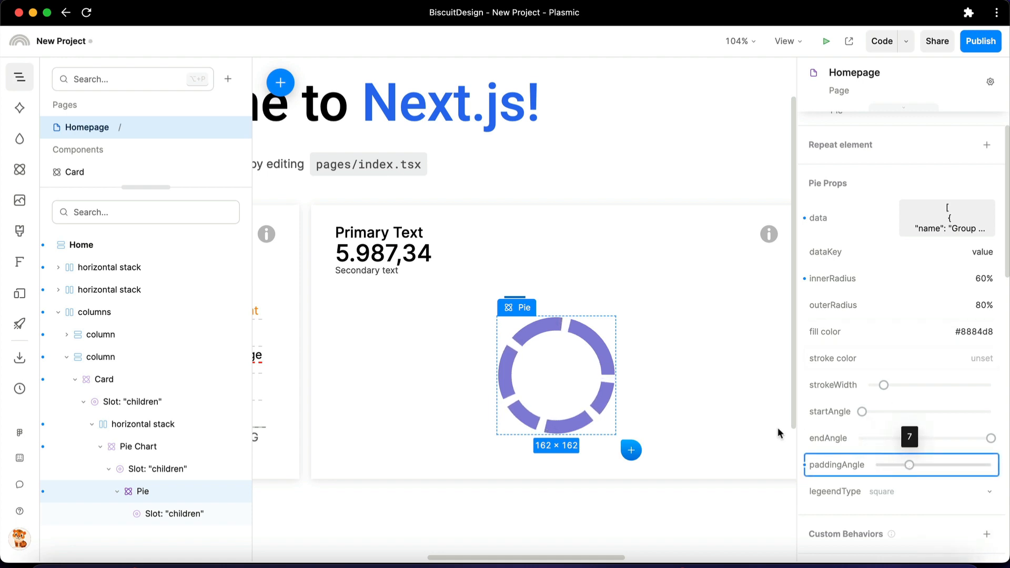
Try a pale turquoise #C5FFF4 background color on the Pie Chart and remove it again
click(665, 380)
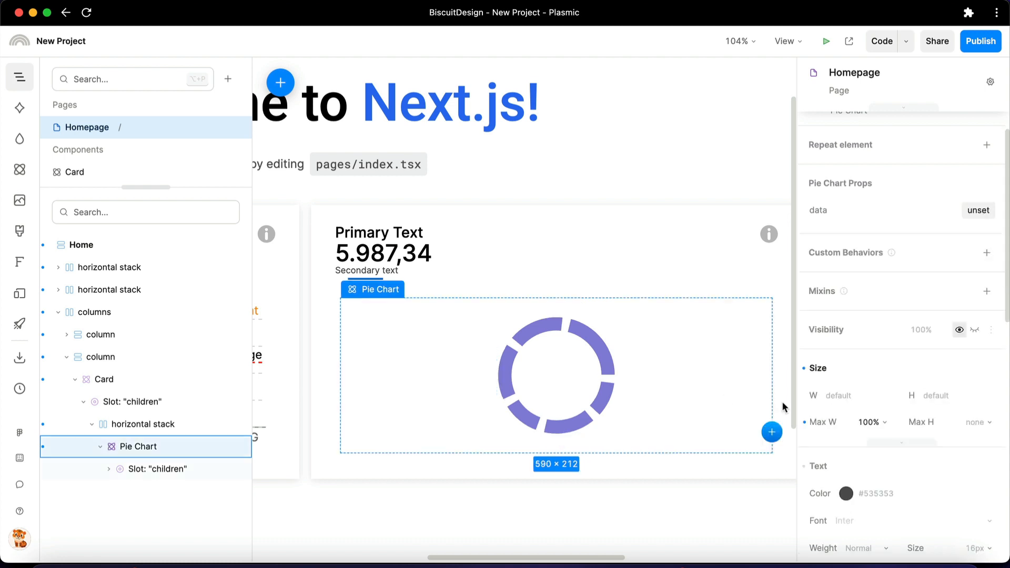
scroll(889, 387, down, 10)
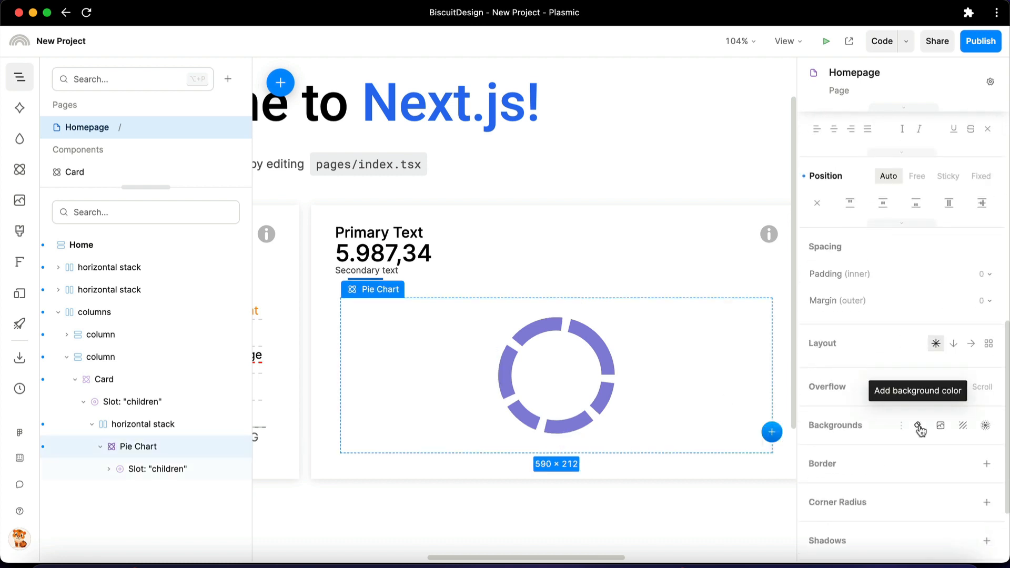
click(918, 427)
drag(872, 262, 859, 240)
drag(888, 363, 916, 364)
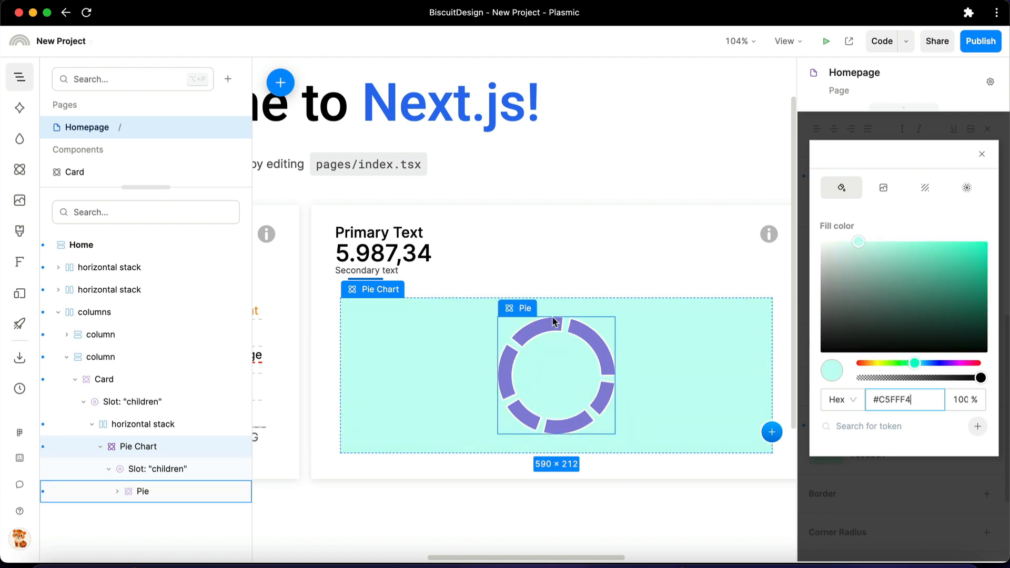
click(846, 507)
click(827, 426)
click(858, 448)
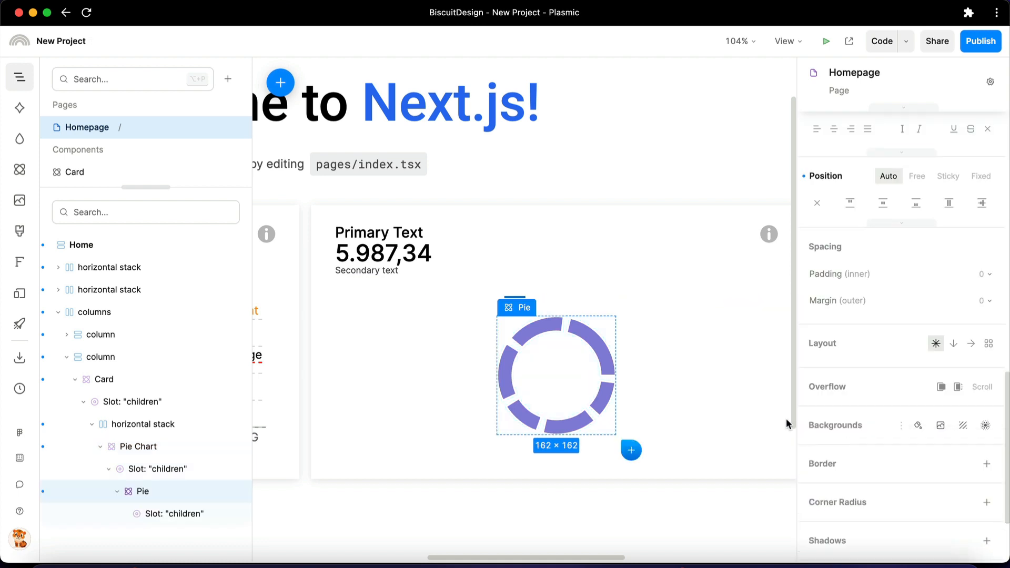
Add a Cell component to the Pie's children slot and duplicate it until there are six Cells
click(596, 344)
click(19, 170)
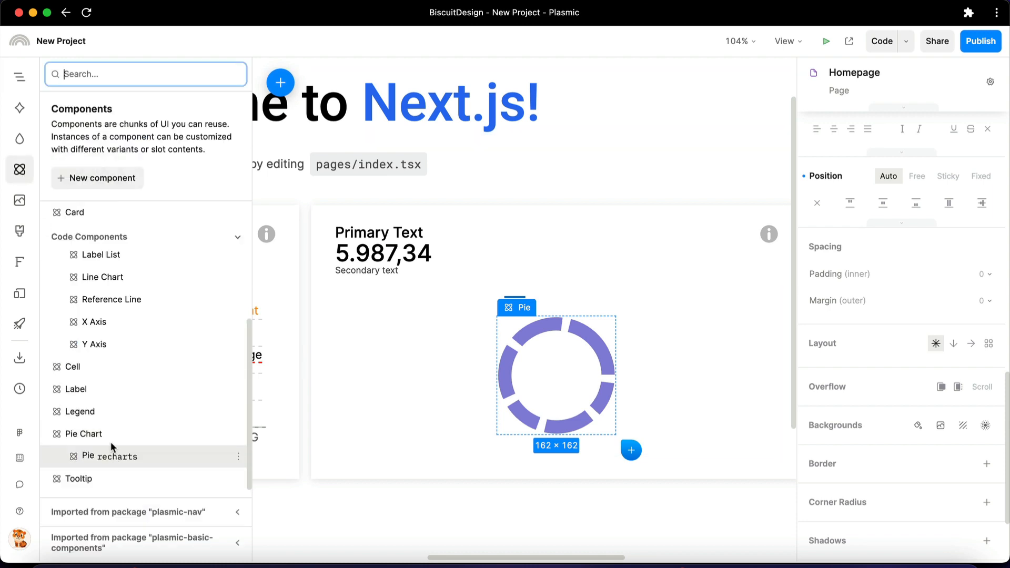
drag(135, 371, 535, 327)
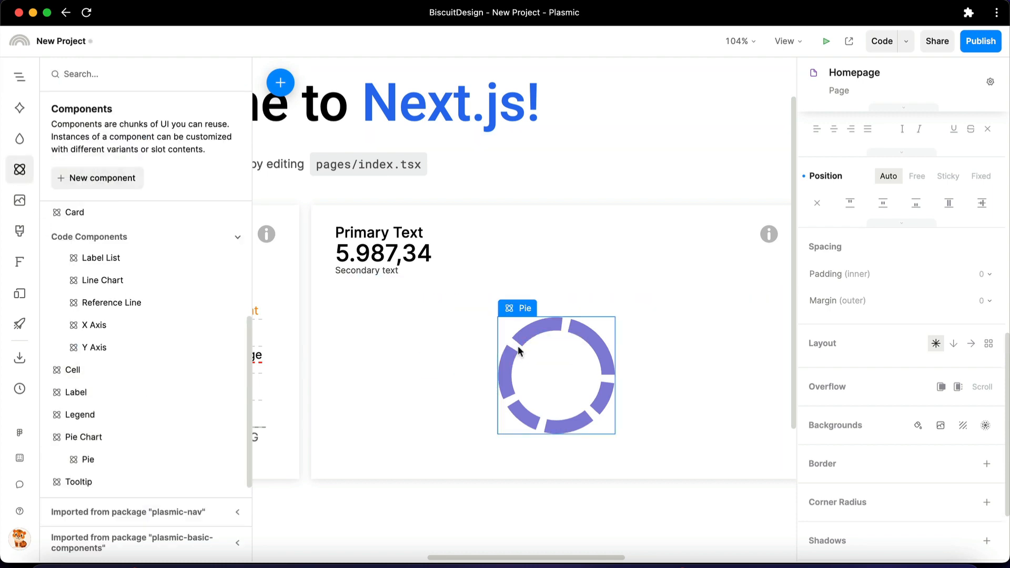
click(20, 77)
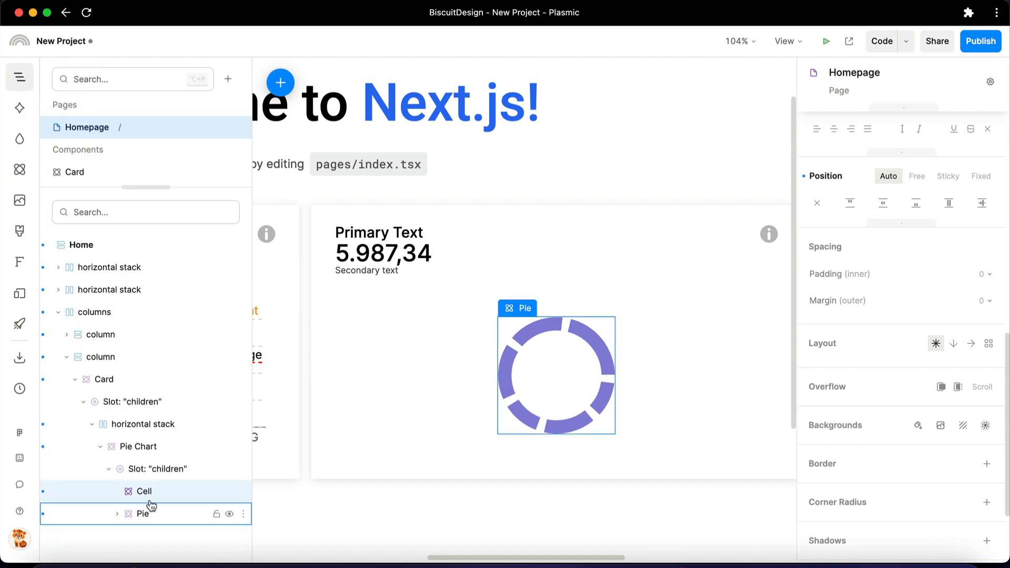
drag(146, 501, 167, 509)
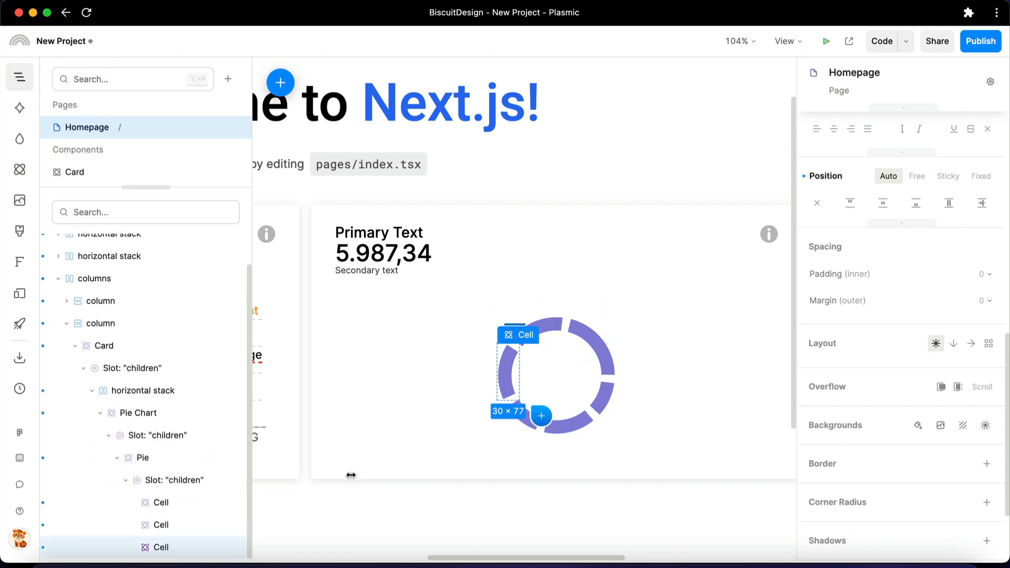
key(super+d)
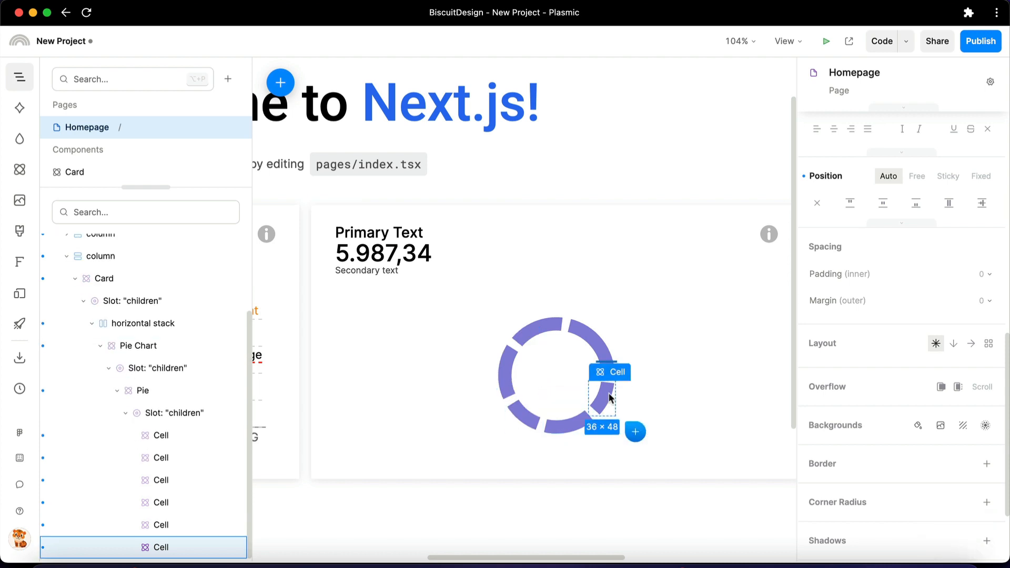
Copy the blue rgba(45, 156, 219, 1) from Figma's donut chart and apply it in Plasmic as the first Cell's fill color
click(162, 438)
click(561, 555)
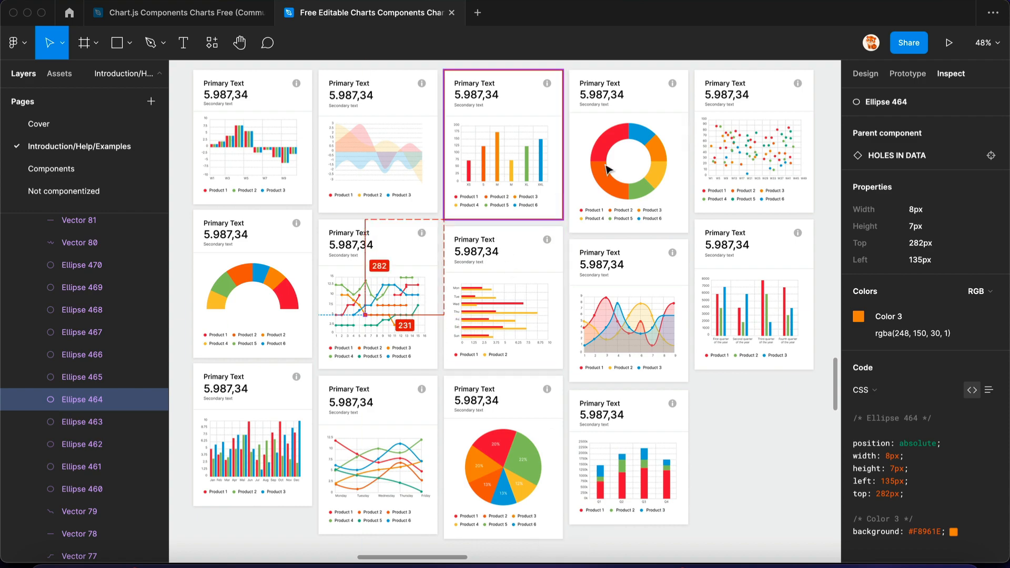
click(641, 140)
click(906, 337)
key(super+Tab)
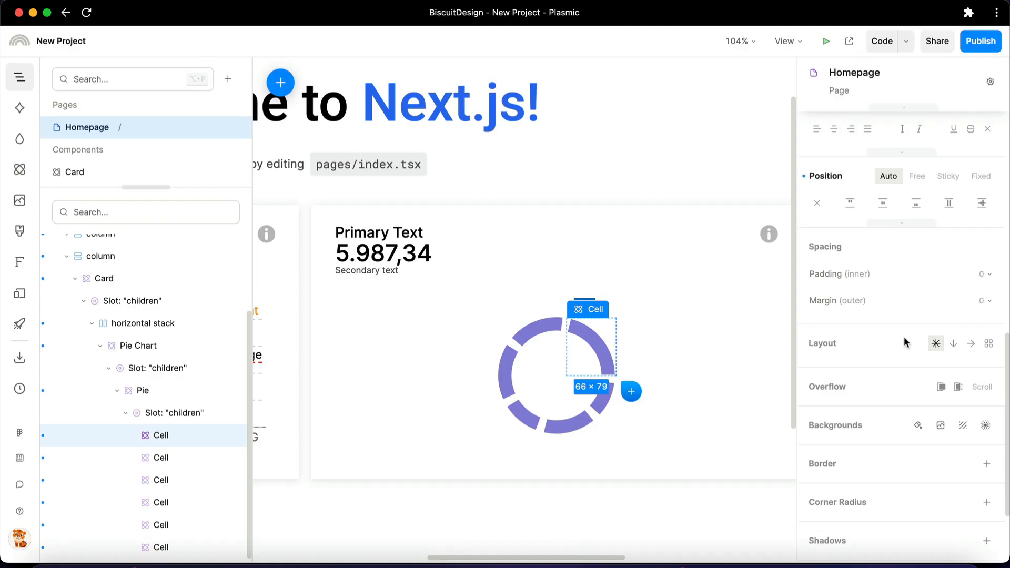
scroll(887, 284, up, 5)
scroll(916, 238, up, 3)
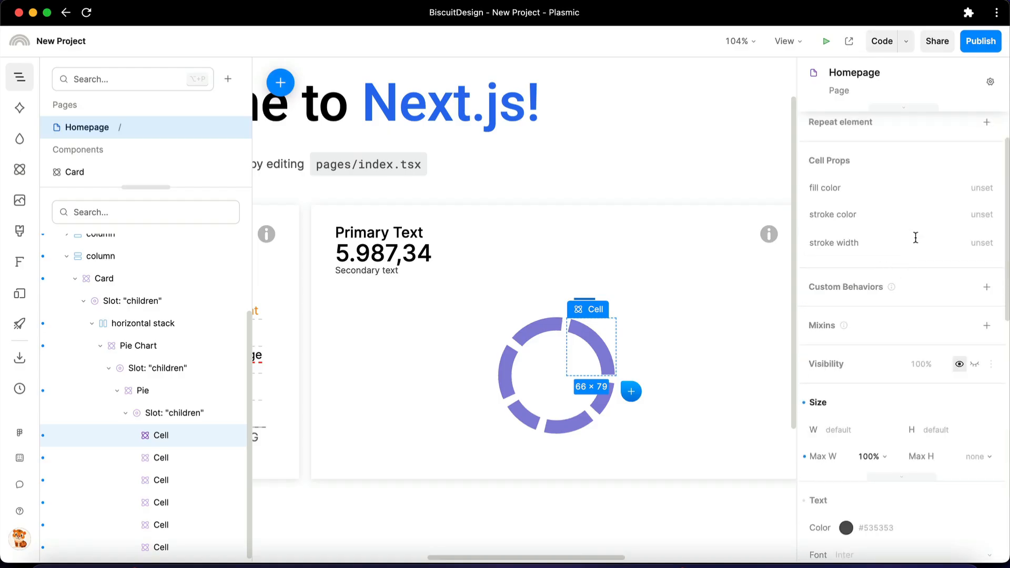
Copy the orange rgba(248, 150, 30, 1) from Figma's donut chart and apply it in Plasmic as the second Cell's fill color
key(super+Tab)
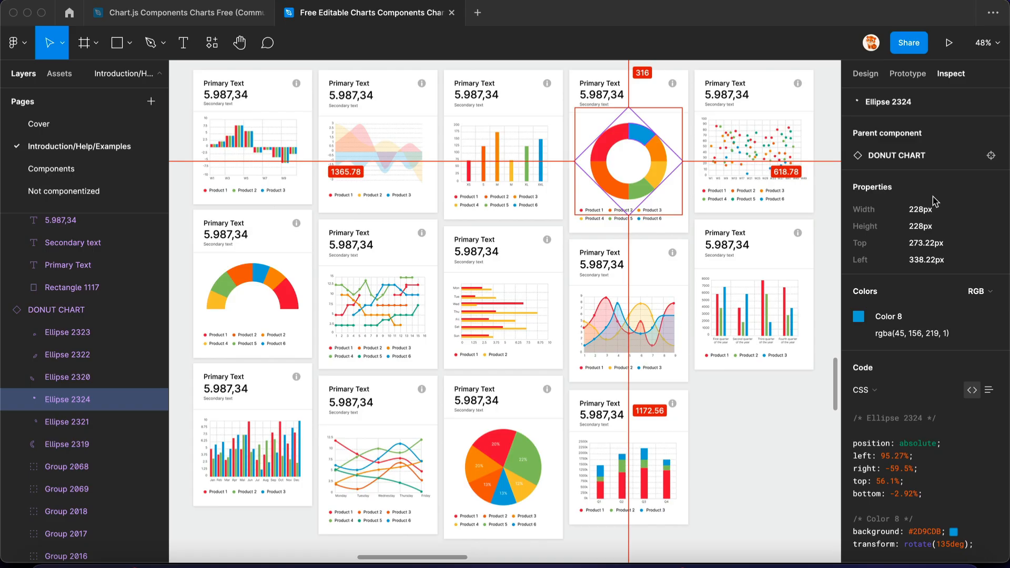
click(667, 157)
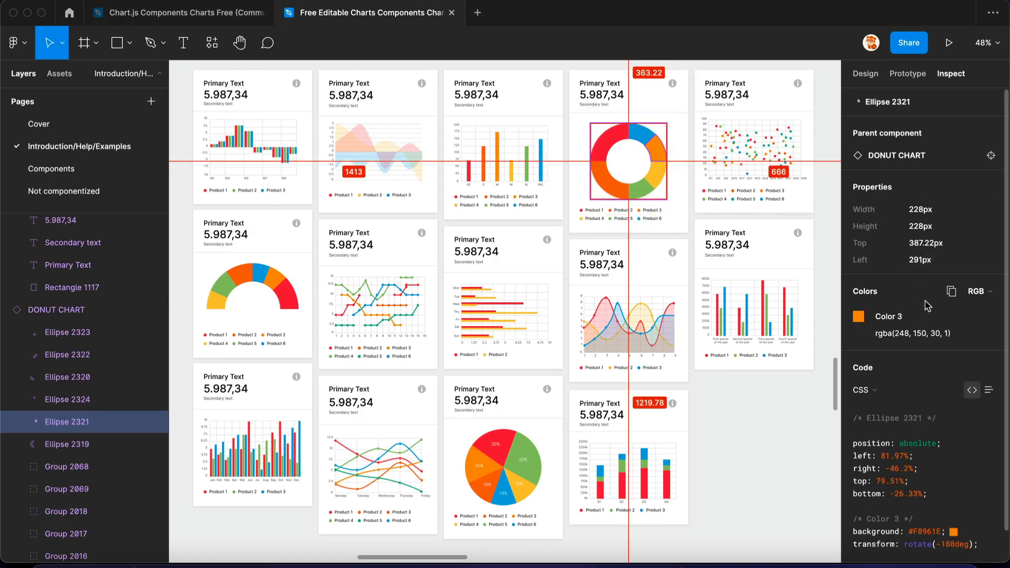
click(913, 334)
key(super+Tab)
click(221, 458)
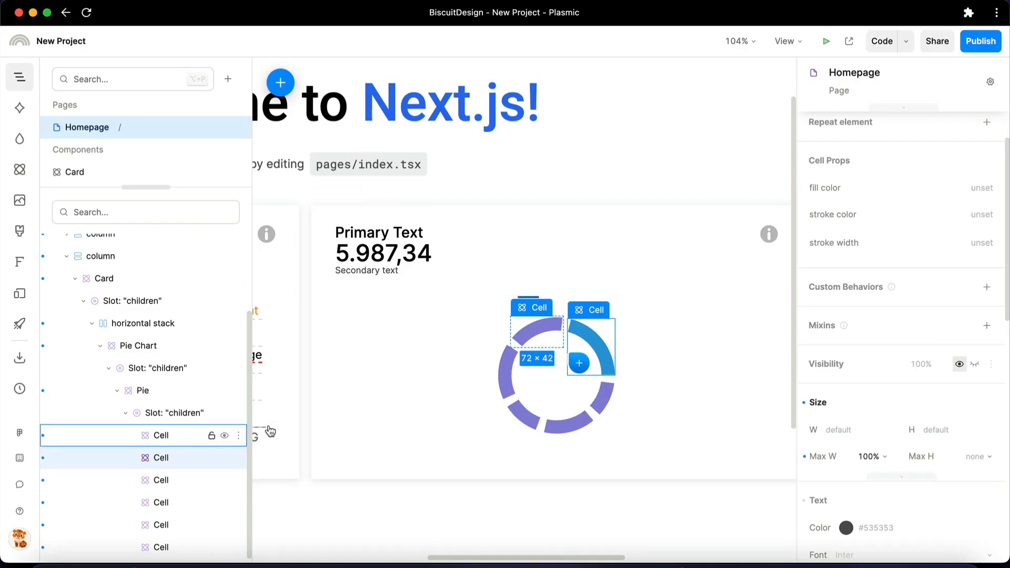
key(super+v)
key(Return)
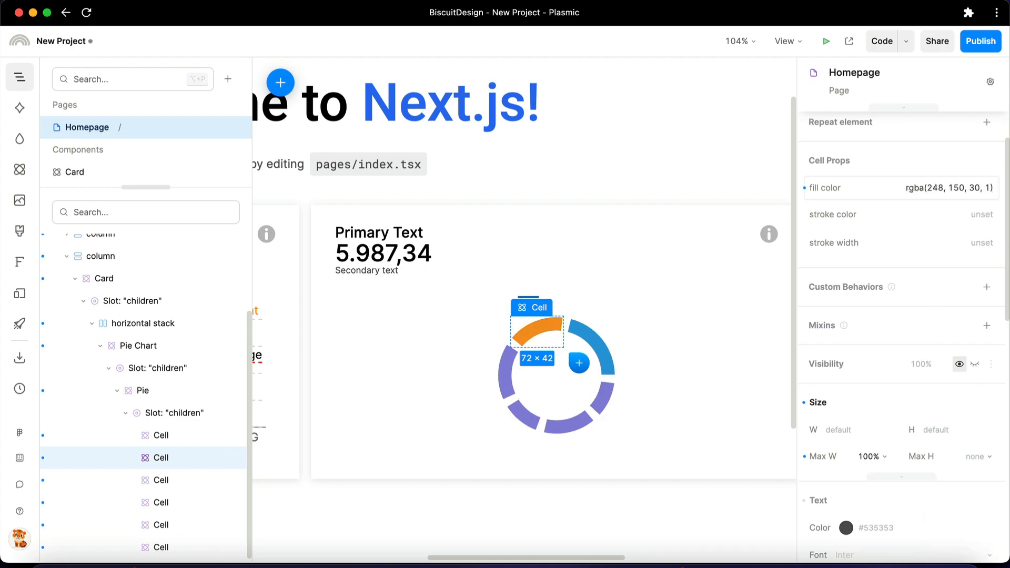
Copy the red rgba(249, 65, 68, 1) from Figma's donut chart and apply it in Plasmic as the third Cell's fill color
key(super+Tab)
key(Tab)
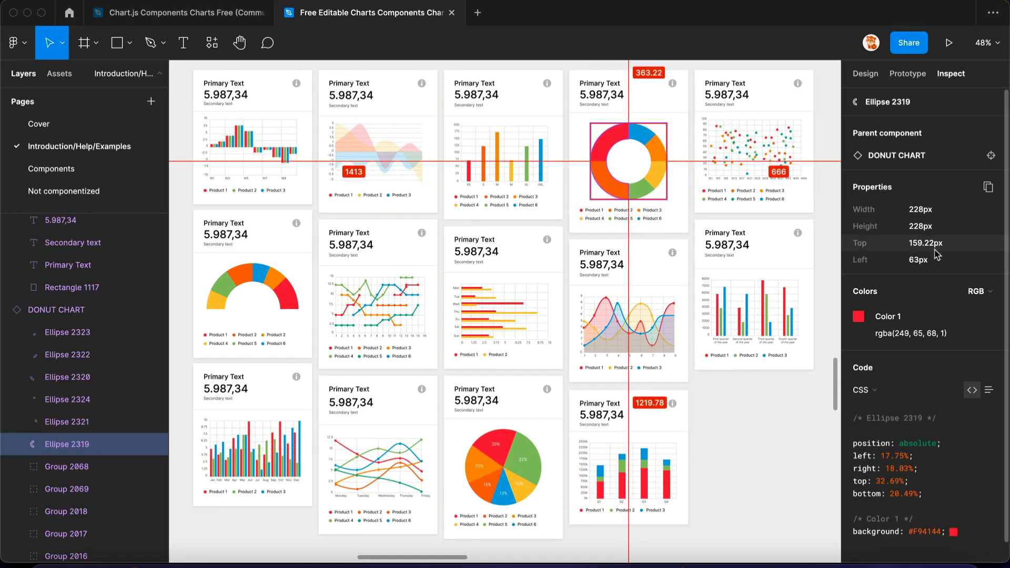
click(915, 333)
key(super+Tab)
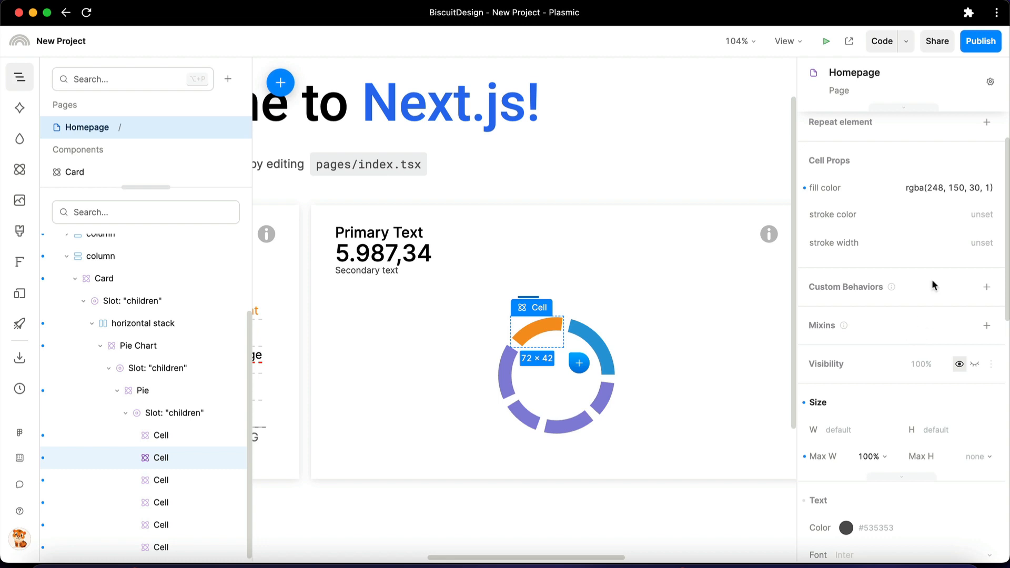
key(Tab)
click(958, 185)
key(super+v)
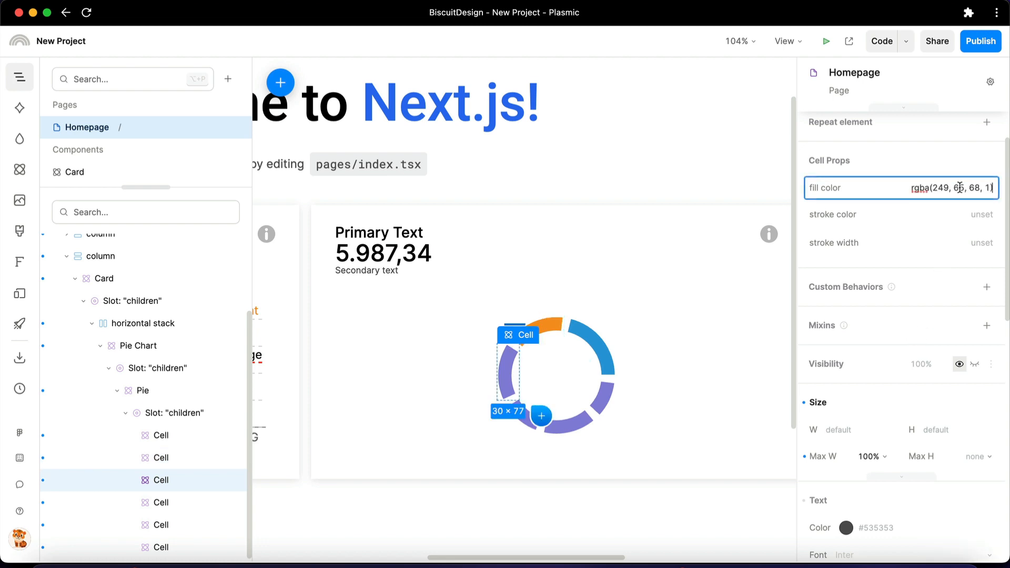
key(Return)
Copy the green rgba(144, 190, 109, 1) from Figma's donut chart and apply it in Plasmic as the fourth Cell's fill color
key(super+Tab)
key(Tab)
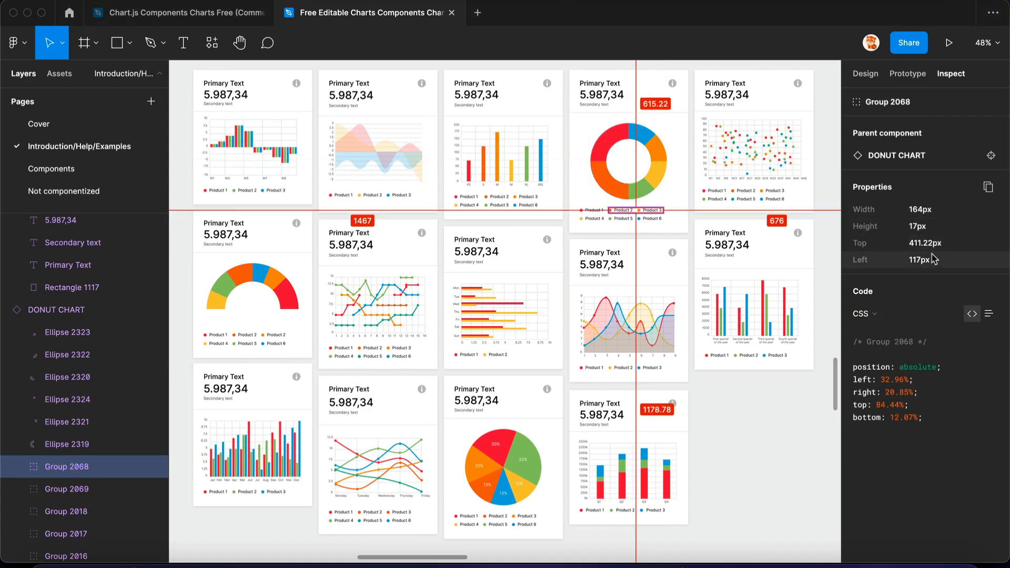
click(638, 189)
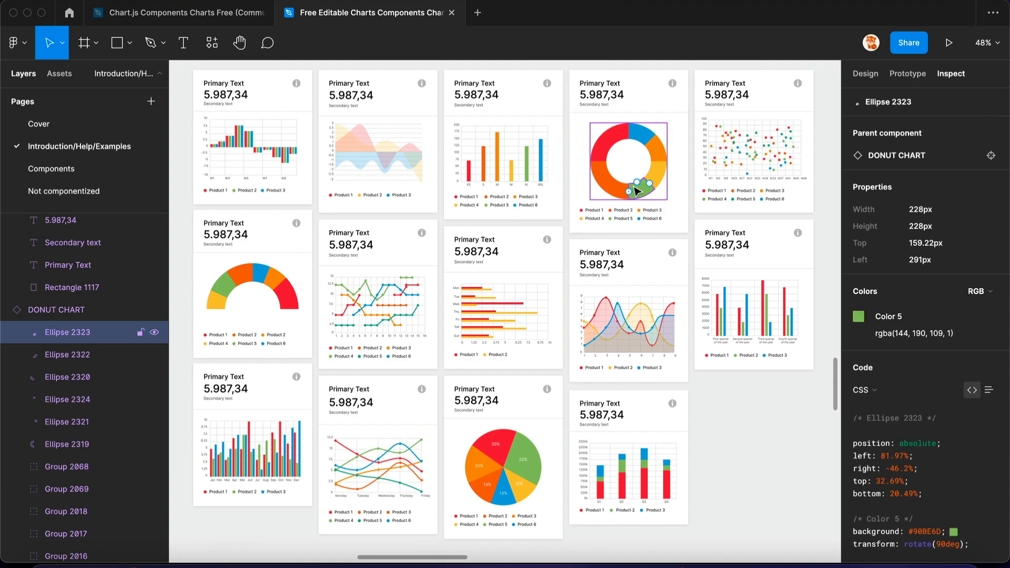
click(925, 333)
key(super+c)
key(super+Tab)
click(518, 415)
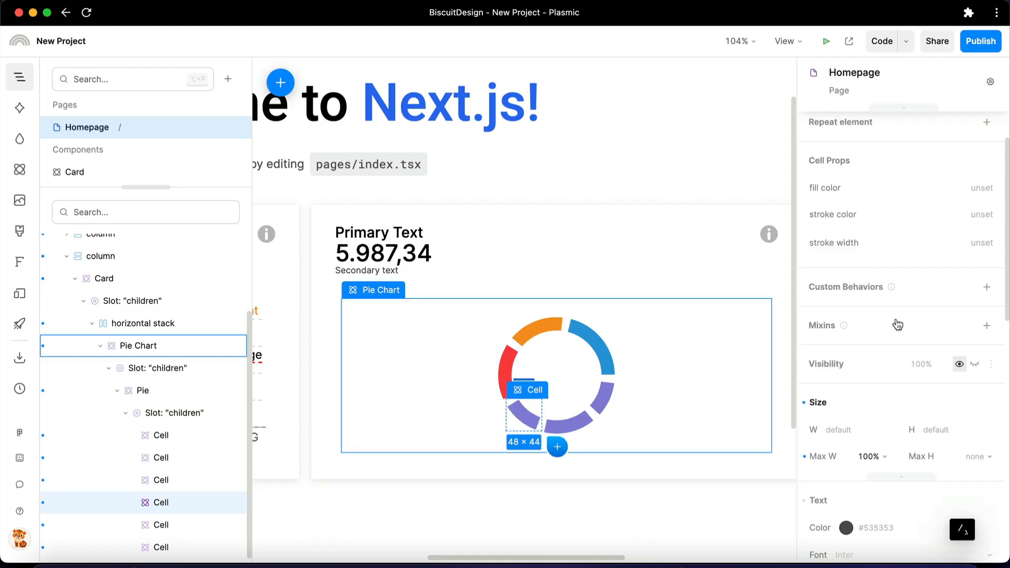
Copy the yellow rgba(249, 199, 79, 1) from Figma's donut chart and apply it in Plasmic as the fifth Cell's fill color
key(super+Tab)
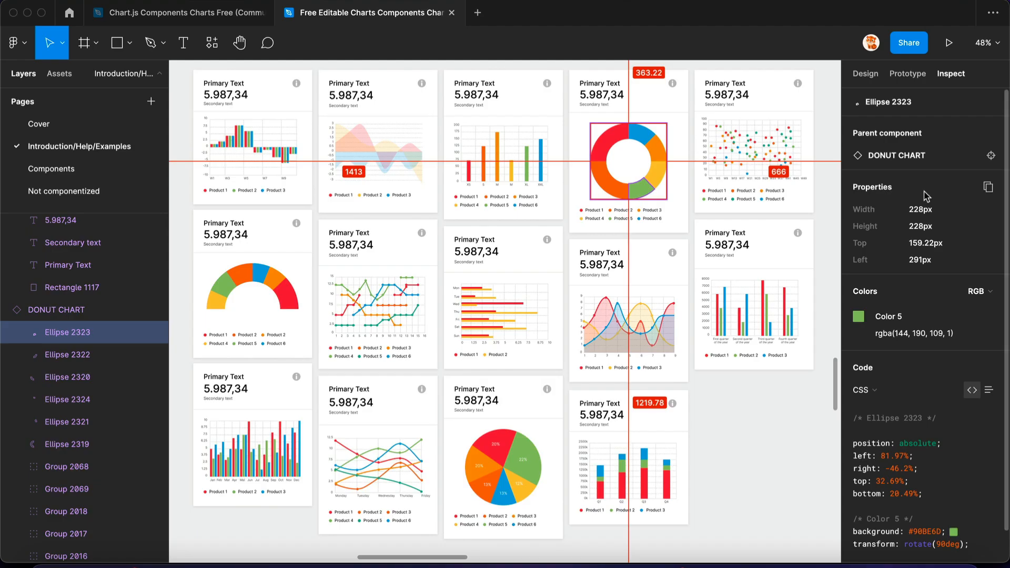
click(658, 168)
click(913, 334)
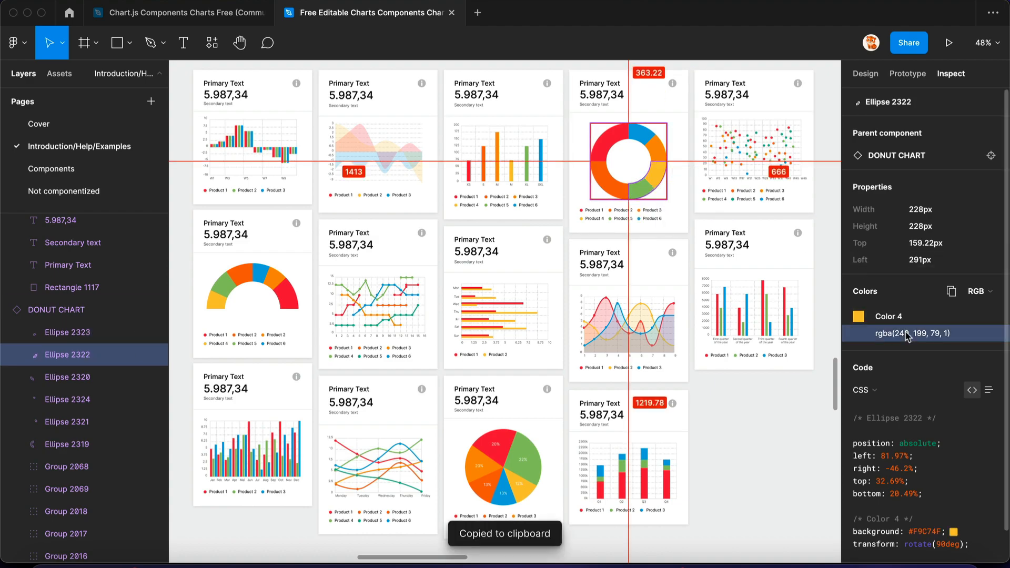
key(super+Tab)
click(579, 424)
click(944, 189)
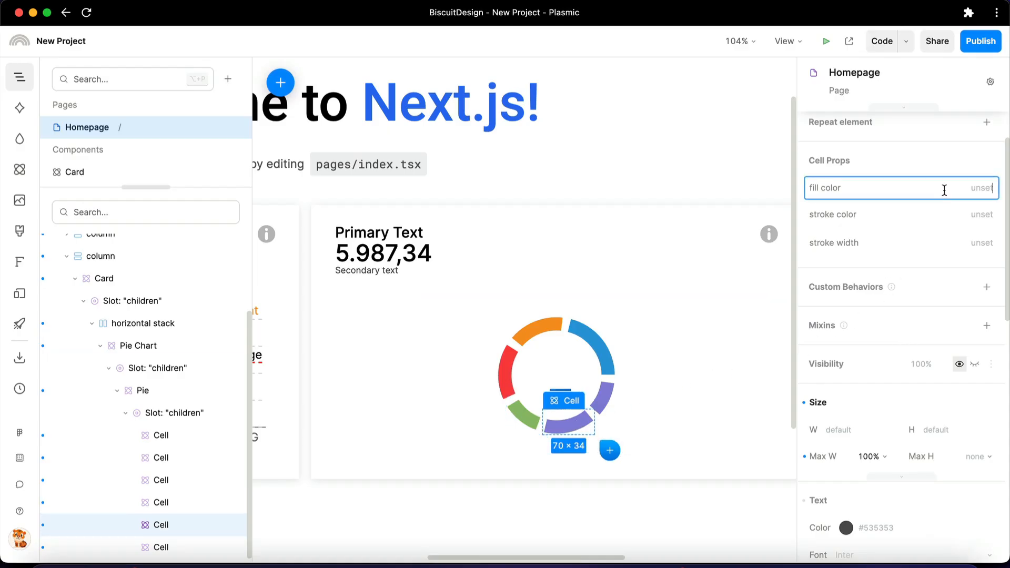
key(super+v)
key(Return)
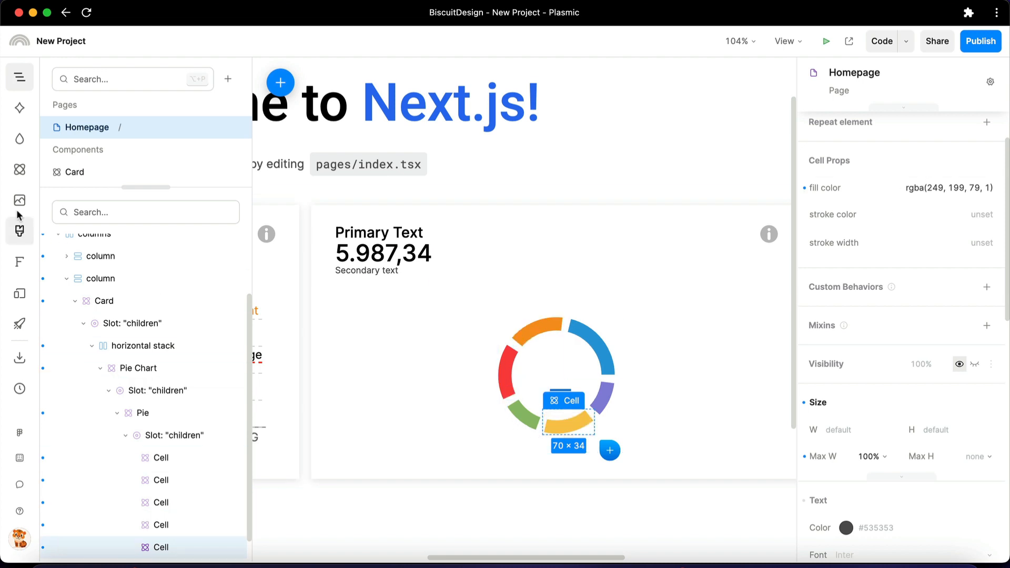
Add a Label List component to the Pie's children slot, among the Cells
click(20, 168)
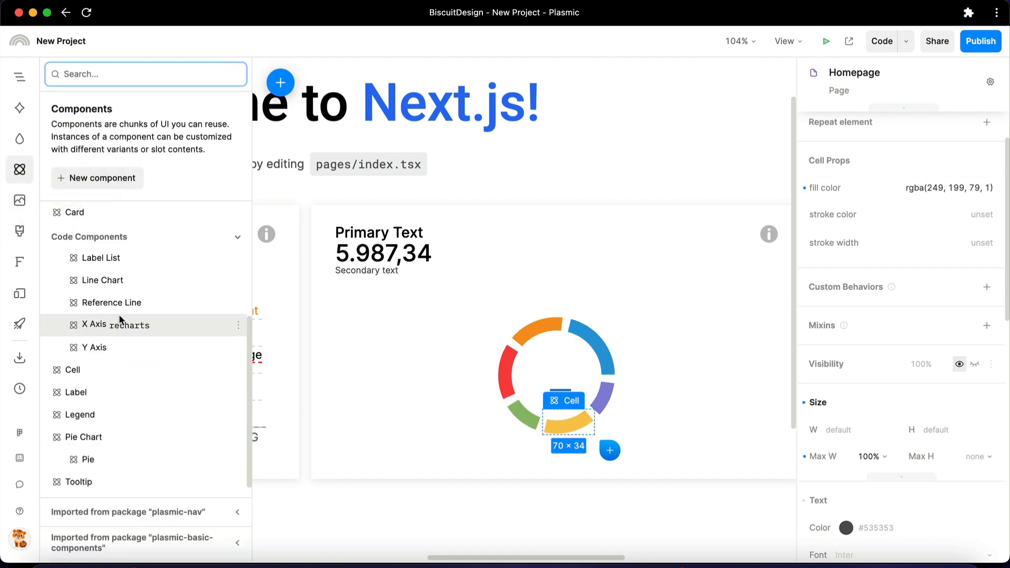
drag(158, 259, 528, 340)
click(20, 77)
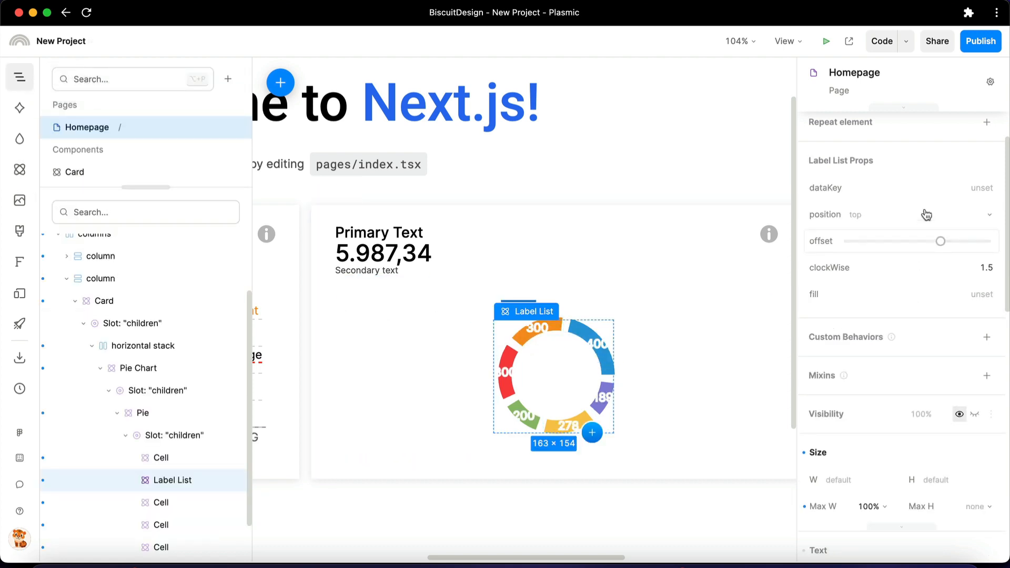
Set the Label List's text size to 14px and its font weight to Normal
scroll(927, 398, down, 3)
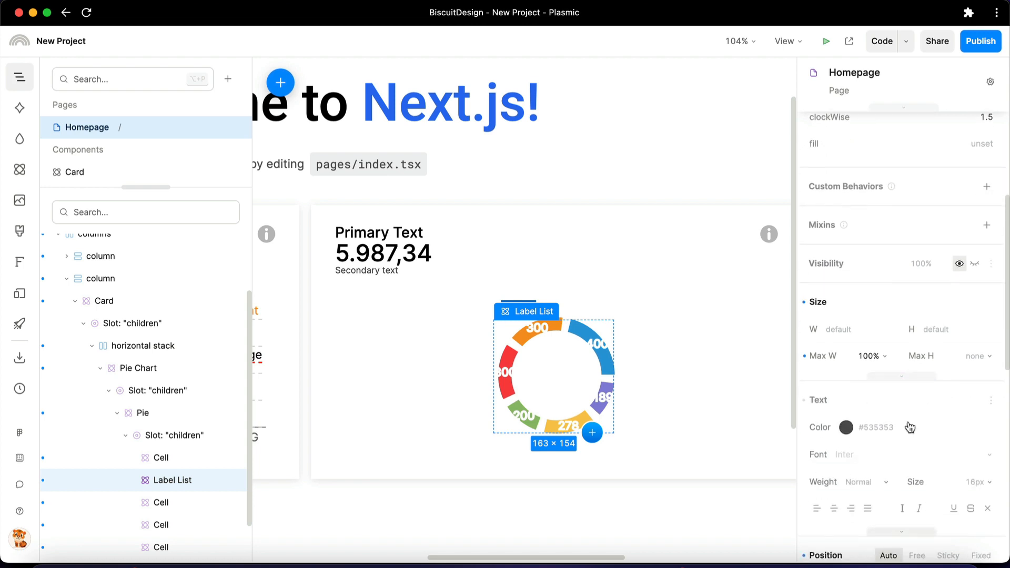
click(853, 480)
click(857, 275)
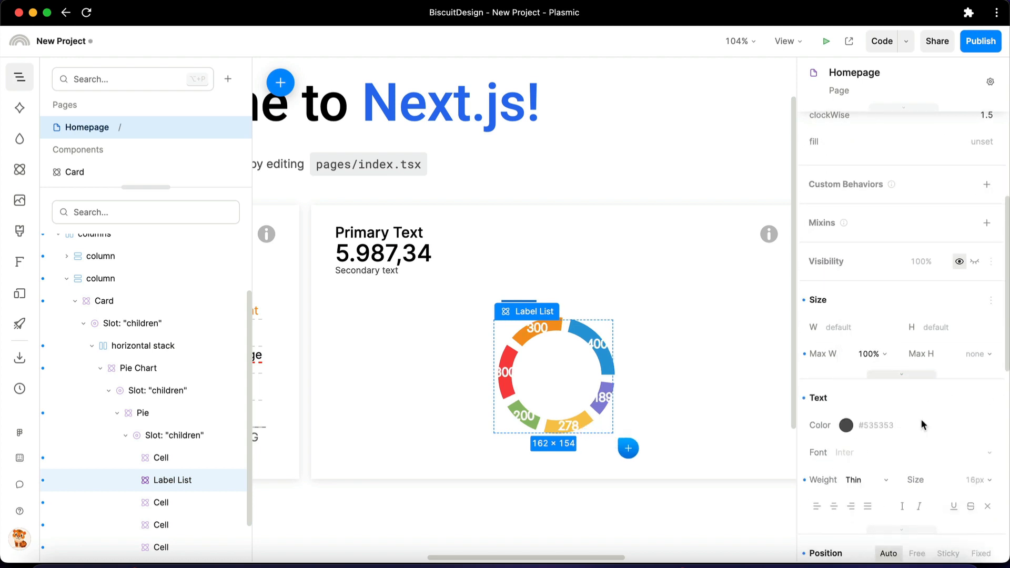
click(954, 472)
text(14)
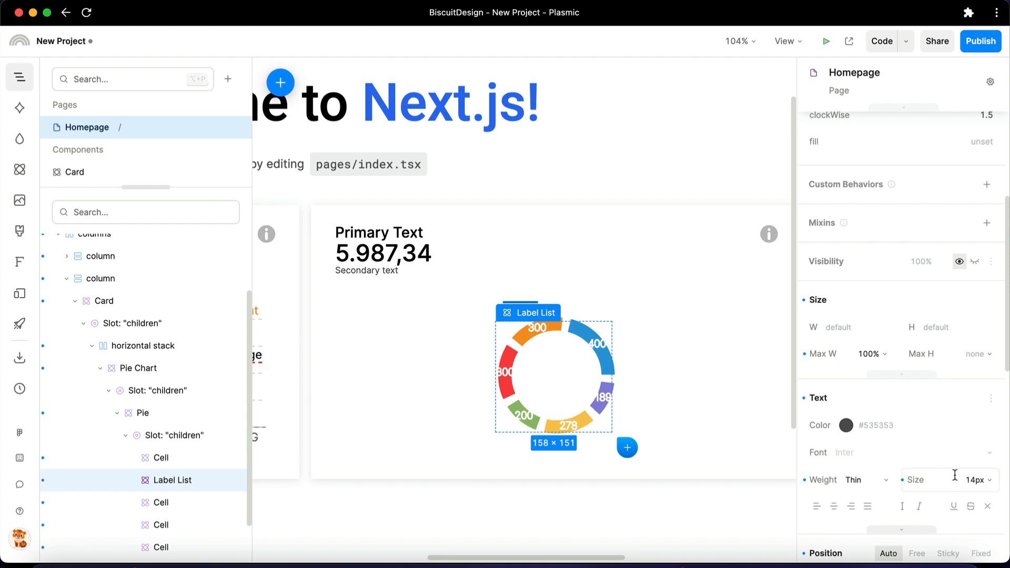
click(868, 479)
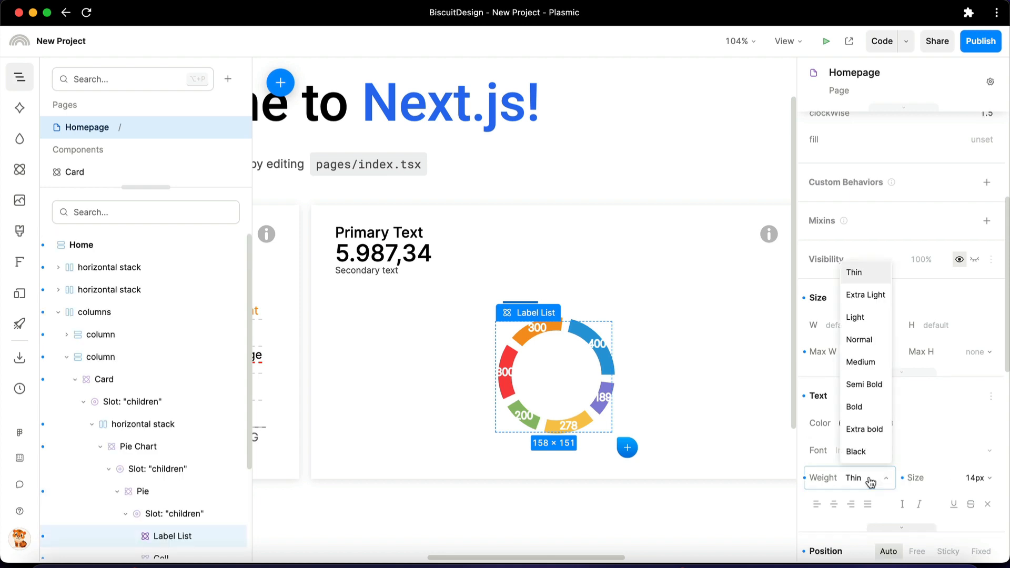
click(870, 343)
Set the Label List's fill to black and reduce the Pie's strokeWidth to its minimum
scroll(879, 341, up, 4)
click(922, 363)
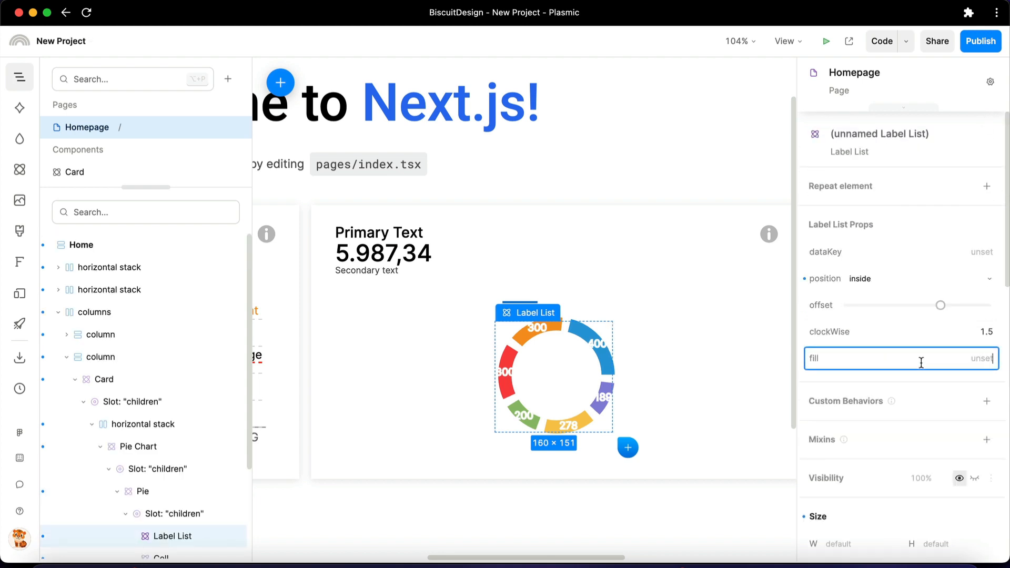
key(Return)
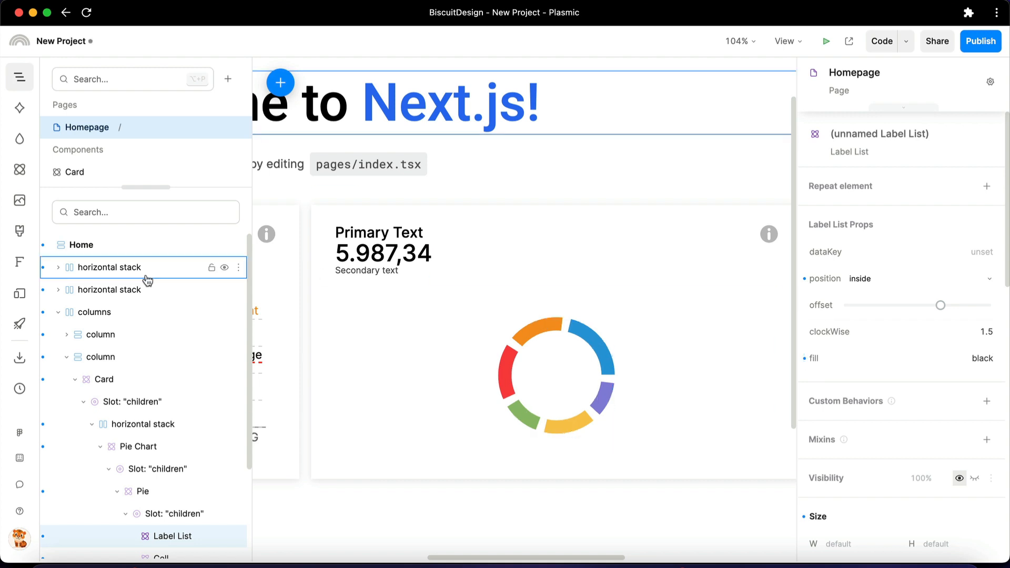
click(139, 491)
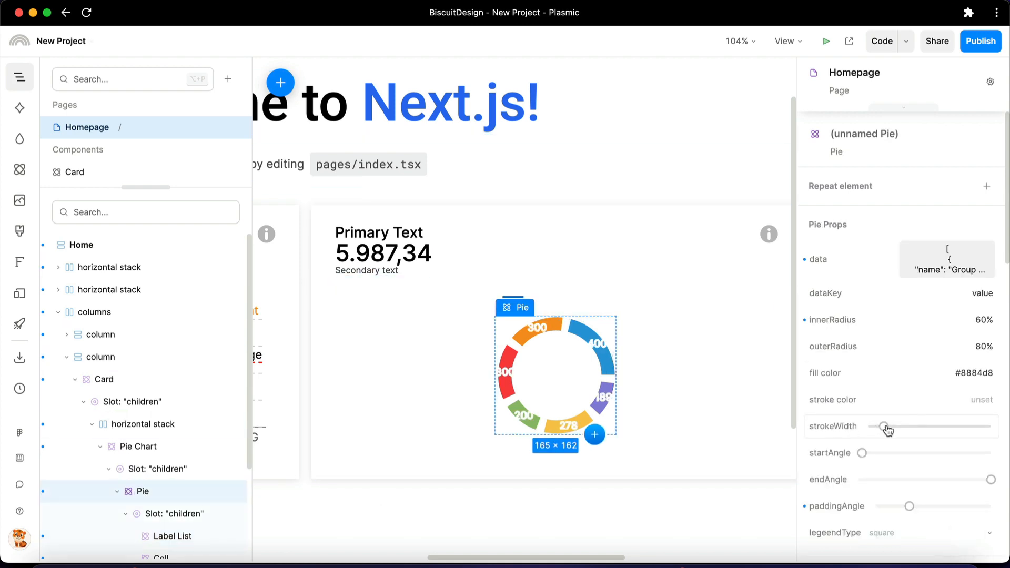
drag(888, 431, 832, 424)
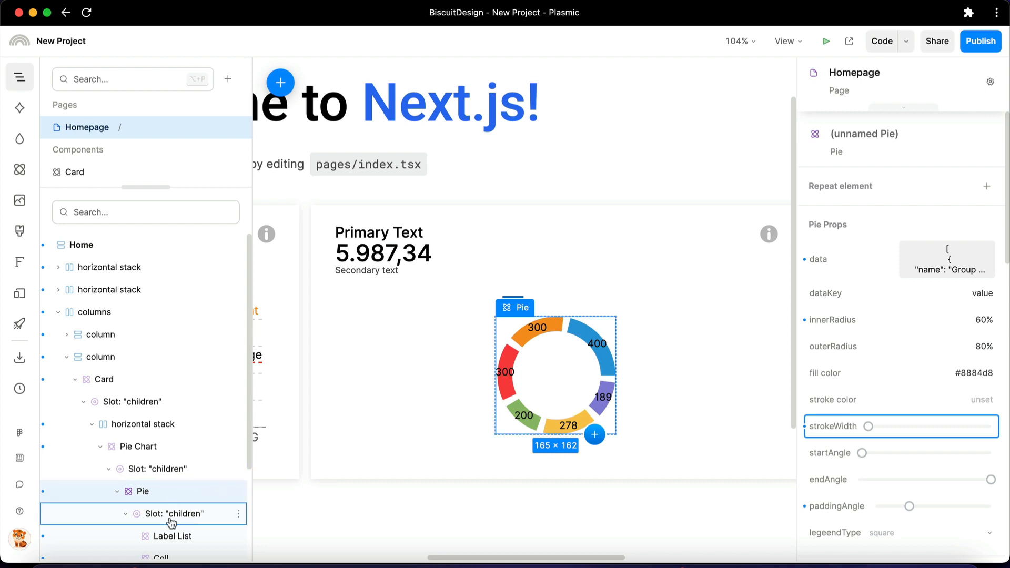
Set the Label List's position to outside and increase its offset slightly to move the labels away from the ring
click(166, 536)
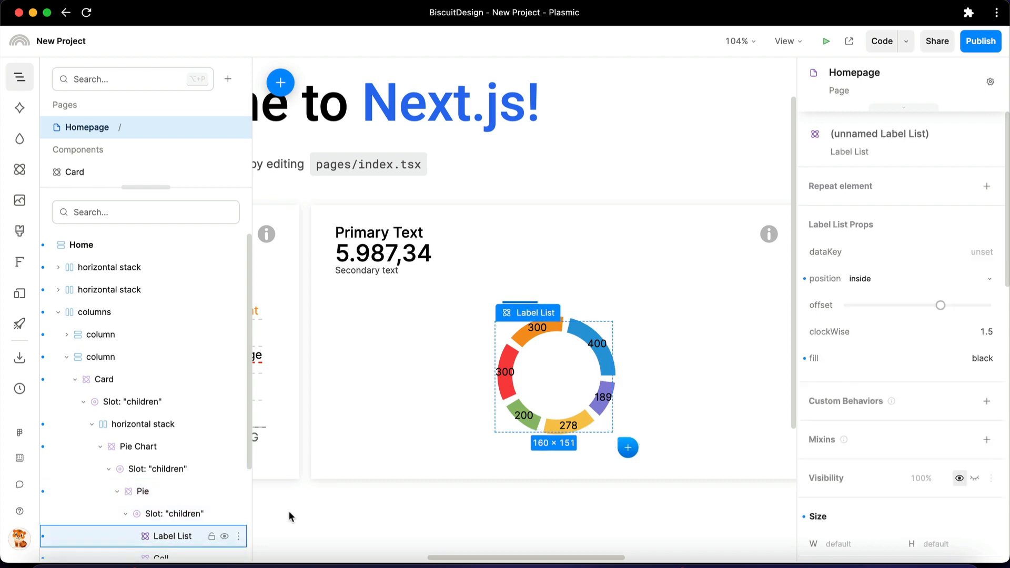
click(912, 291)
click(889, 387)
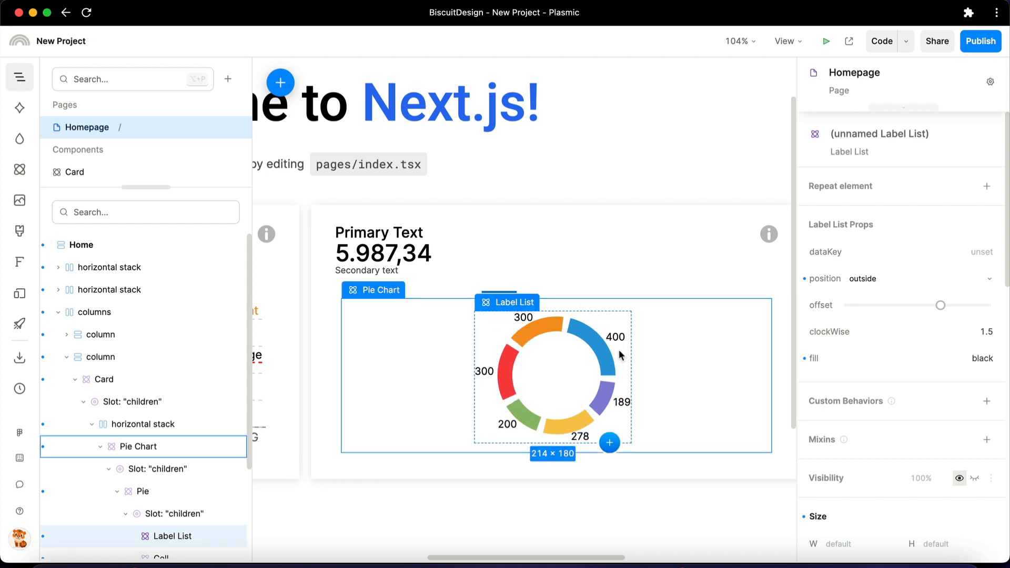
mouse_move(941, 306)
drag(942, 309, 969, 310)
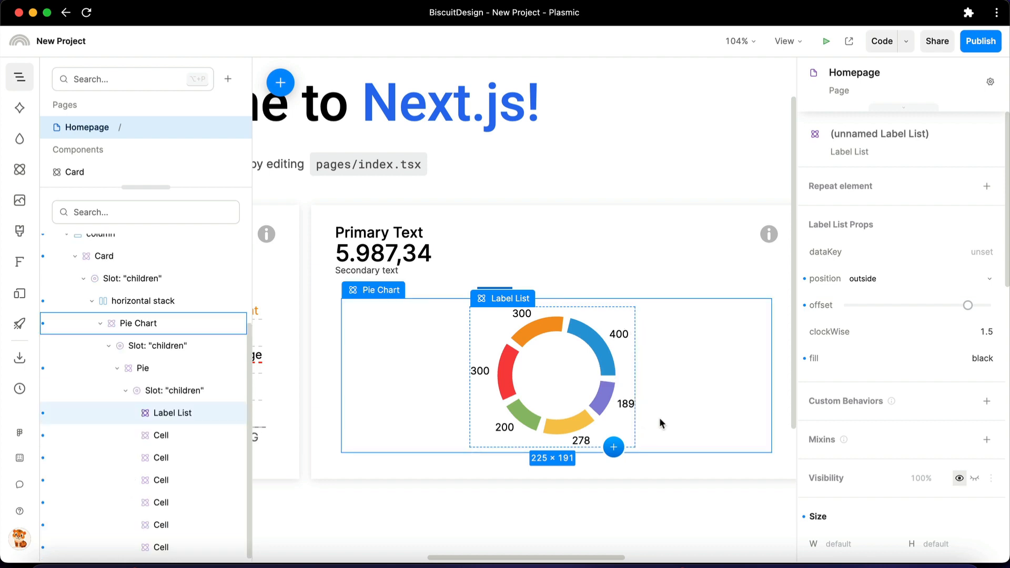
Set the Label List's dataKey to name
click(943, 257)
text(nam)
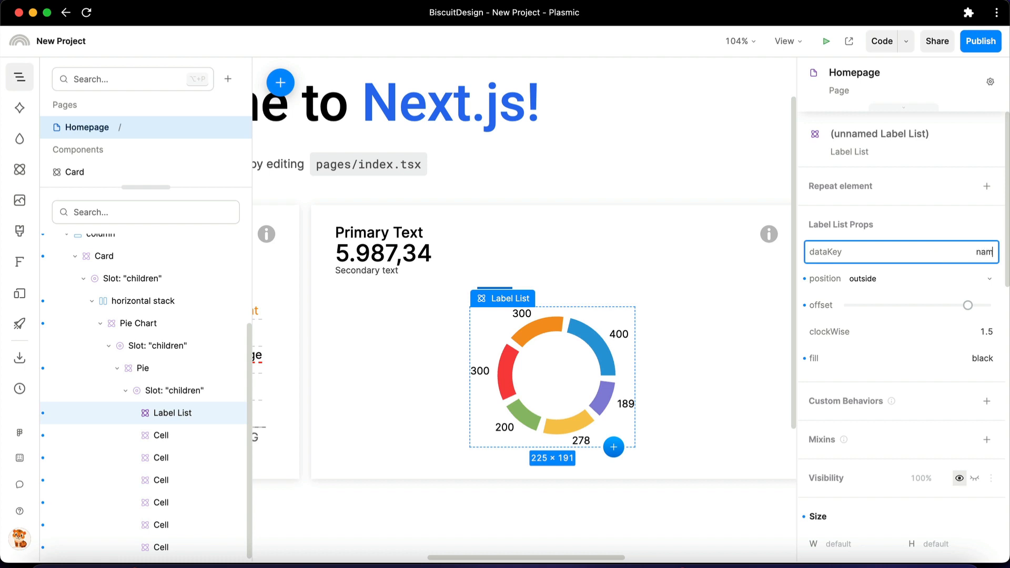
text(e)
key(Return)
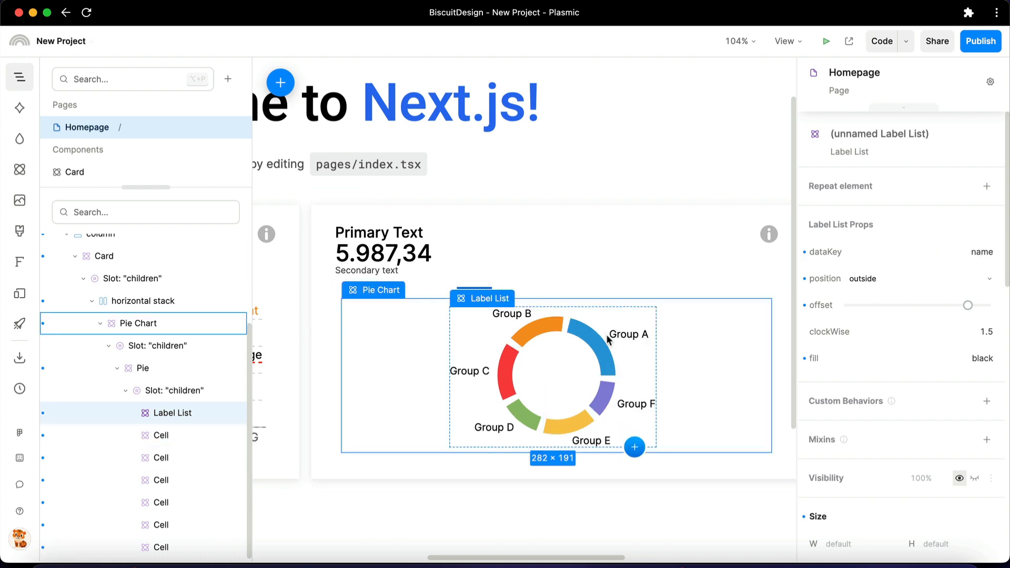
Add a second Pie component and move it into the Pie Chart's children slot, above the existing Pie
click(19, 170)
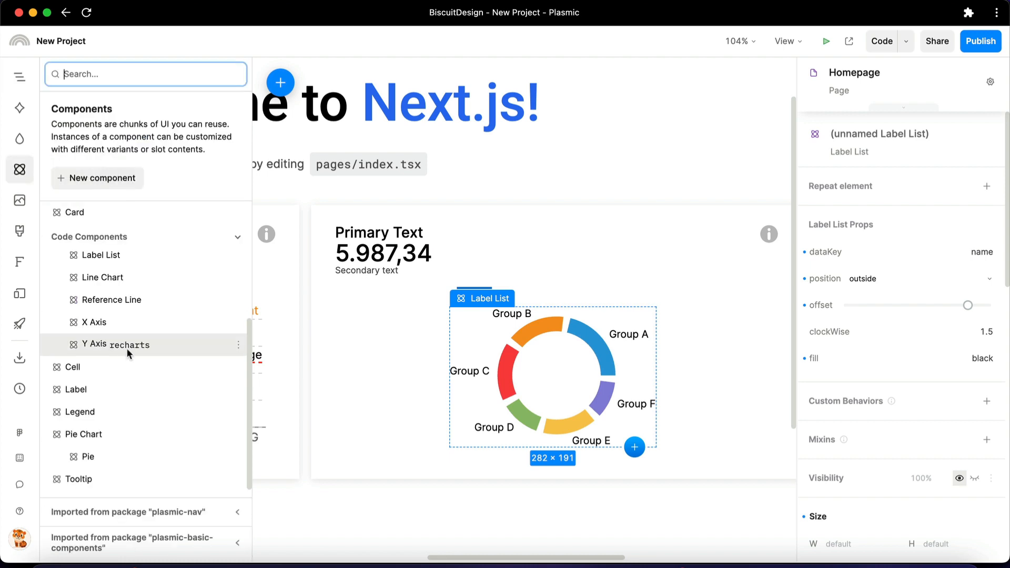
drag(105, 454, 514, 347)
drag(308, 271, 308, 272)
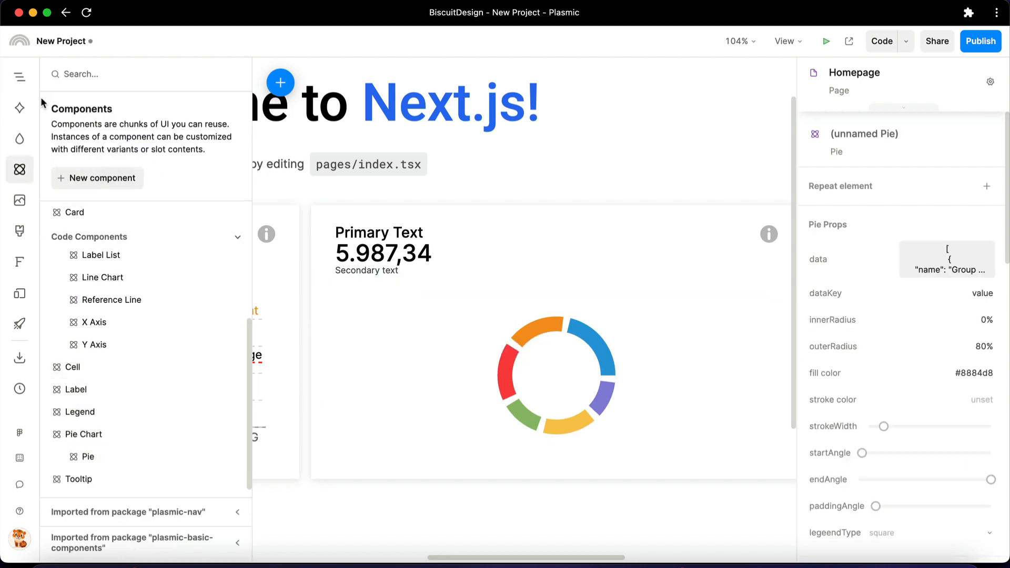
click(19, 77)
drag(158, 416, 162, 350)
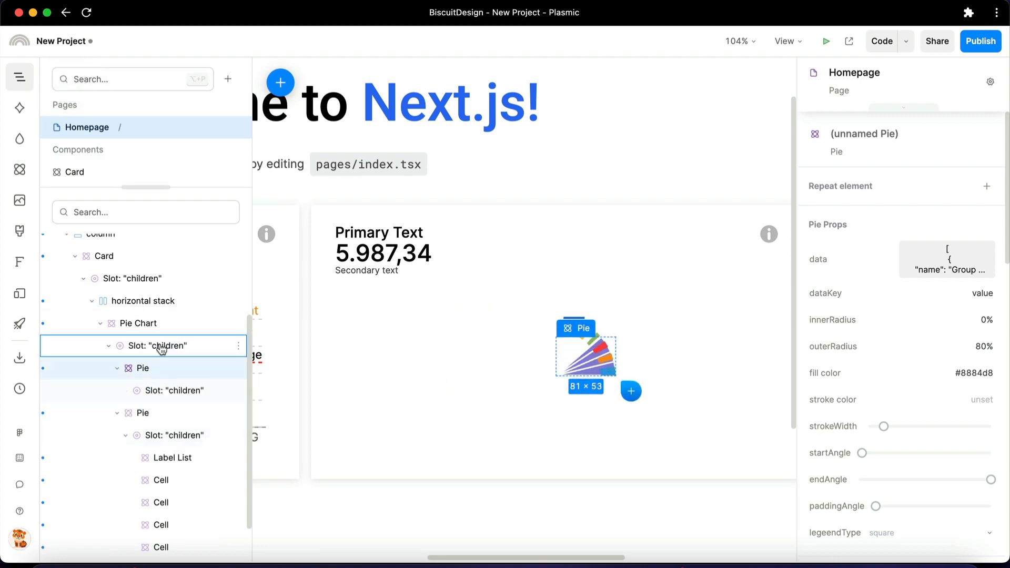
Replace the second Pie's data with the Group A to Group F dataset and save it
click(980, 274)
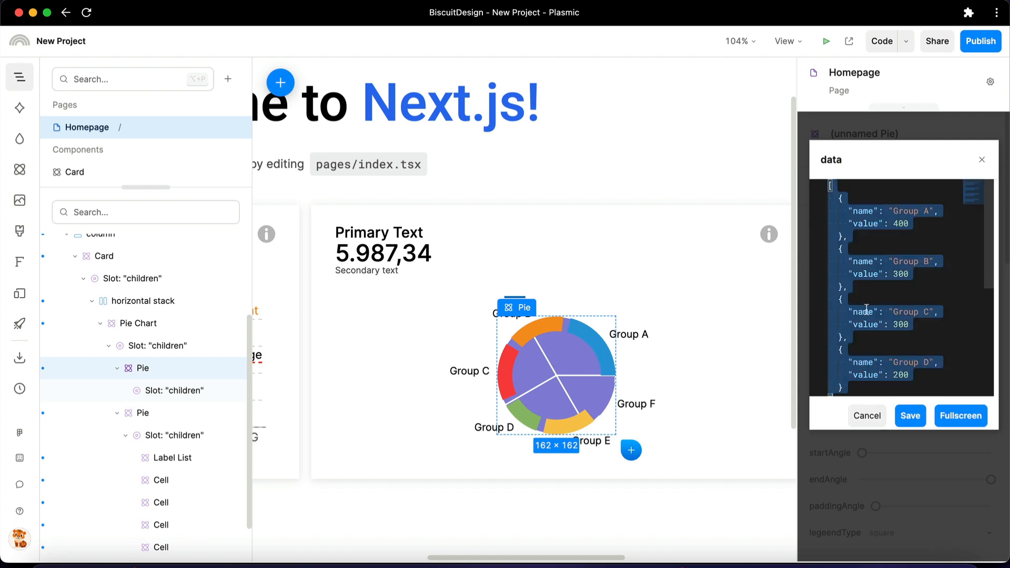
scroll(910, 294, down, 1)
click(909, 415)
Set the second Pie's outerRadius to 50% and its innerRadius to 10%
click(940, 346)
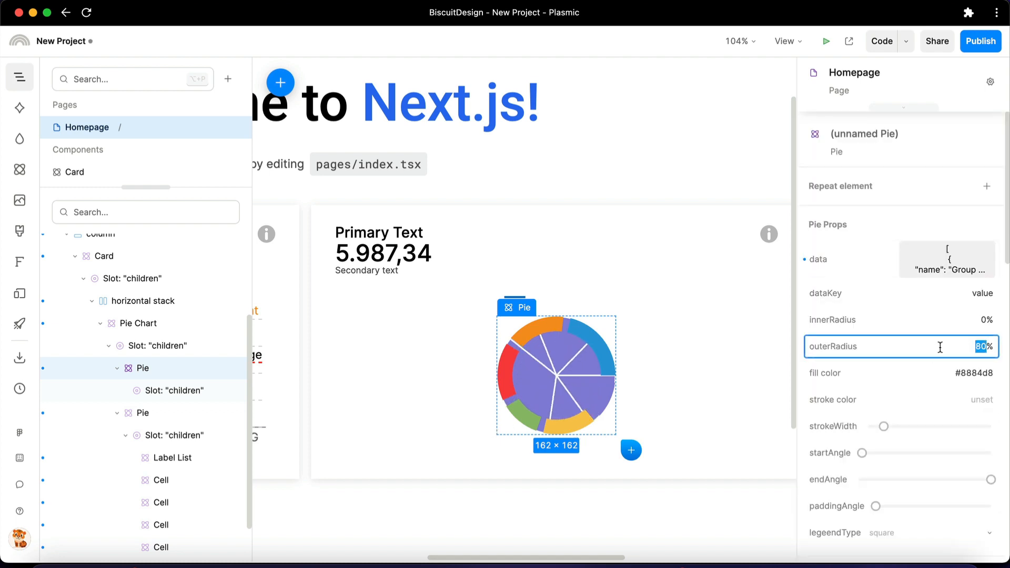
text(50)
key(Return)
click(962, 322)
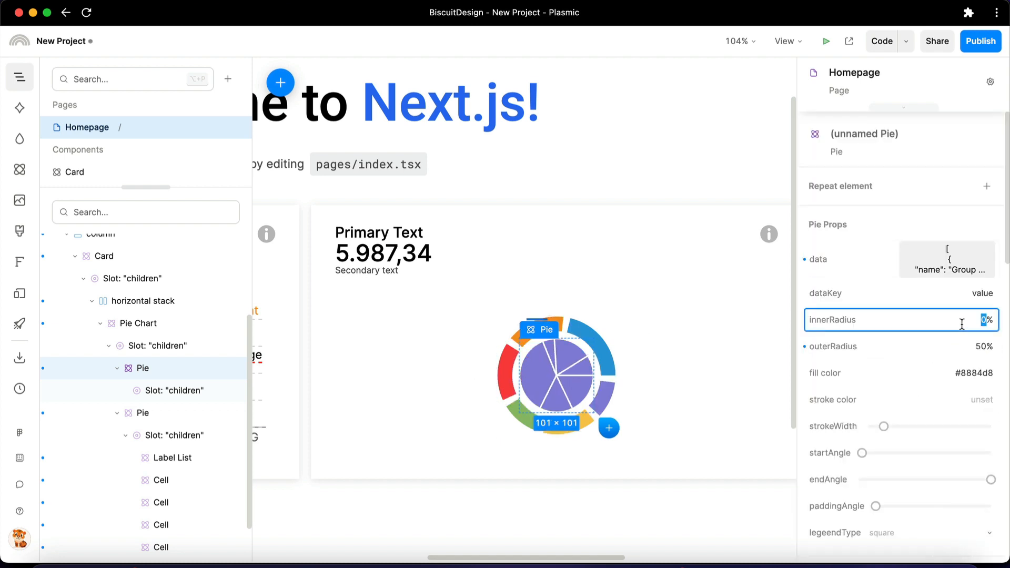
text(10)
key(Return)
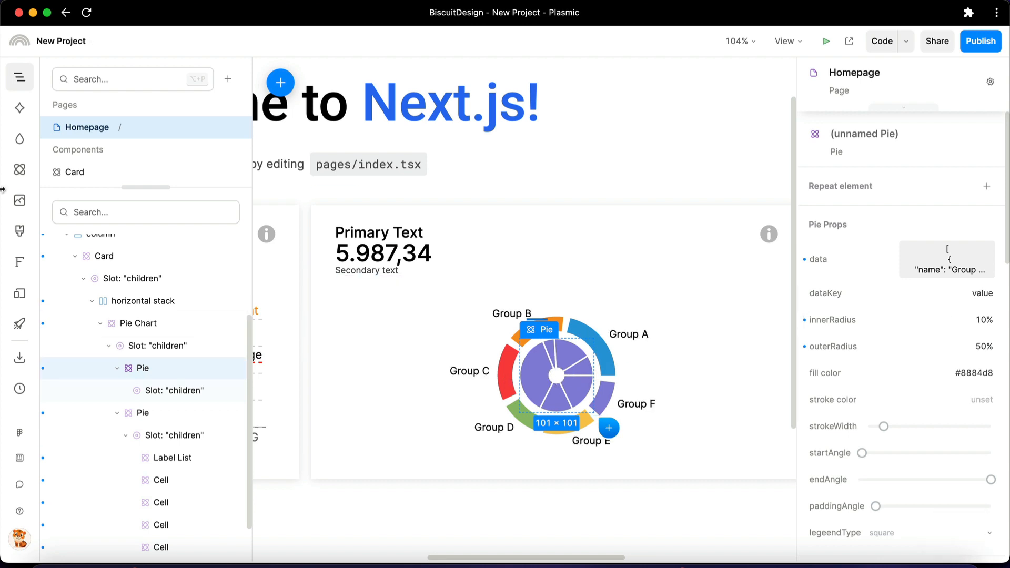
Add a Label component and move it into the second Pie's children slot
click(19, 169)
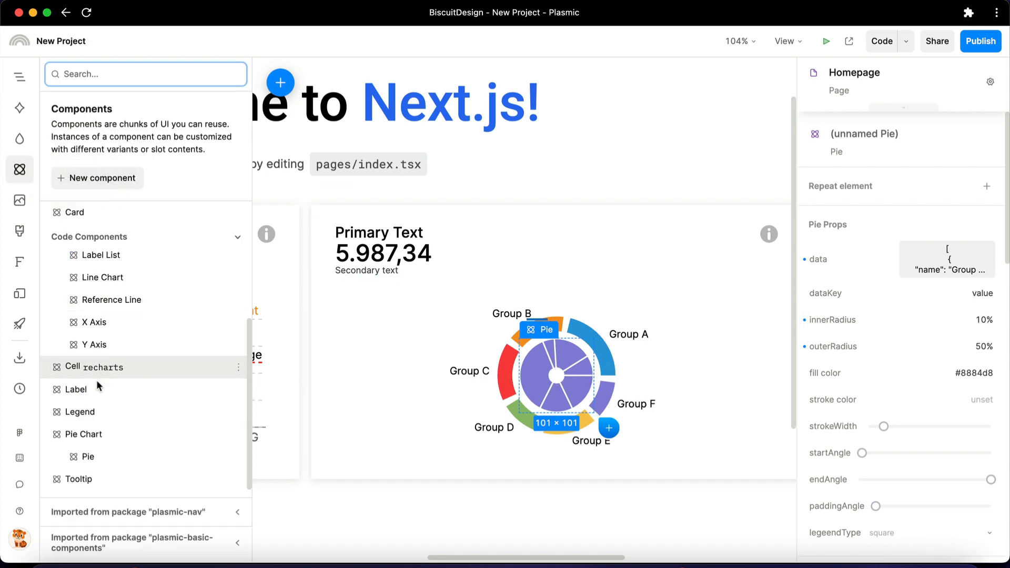
drag(122, 389, 554, 372)
click(19, 77)
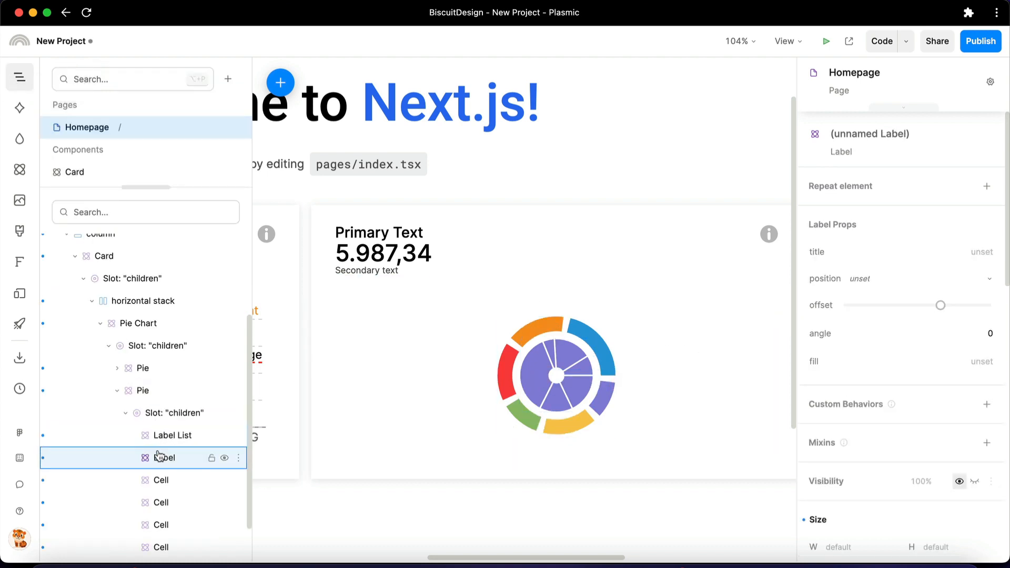
drag(158, 458, 153, 395)
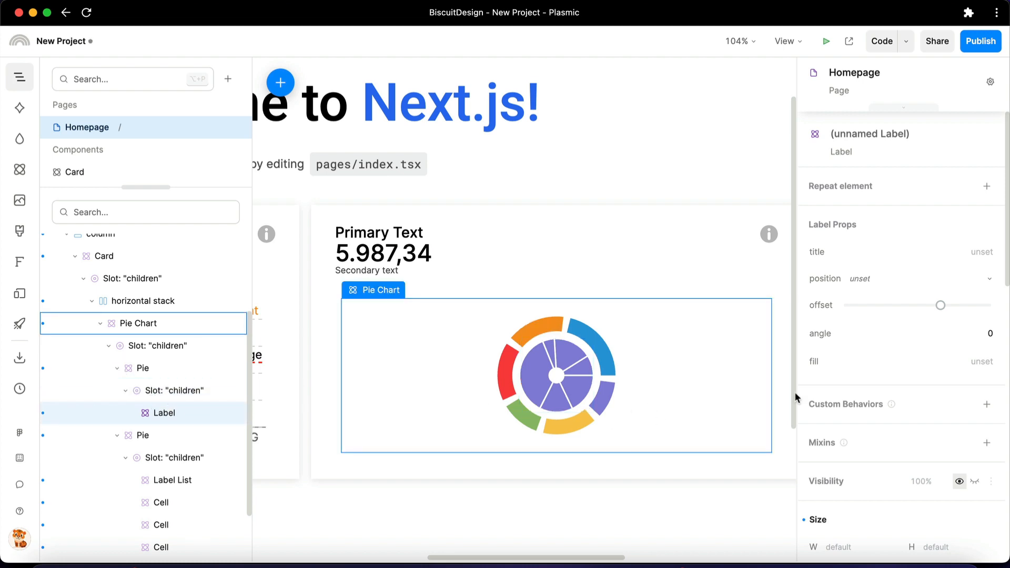
Set the Label's title to "Pie Title" and its position to center
click(907, 253)
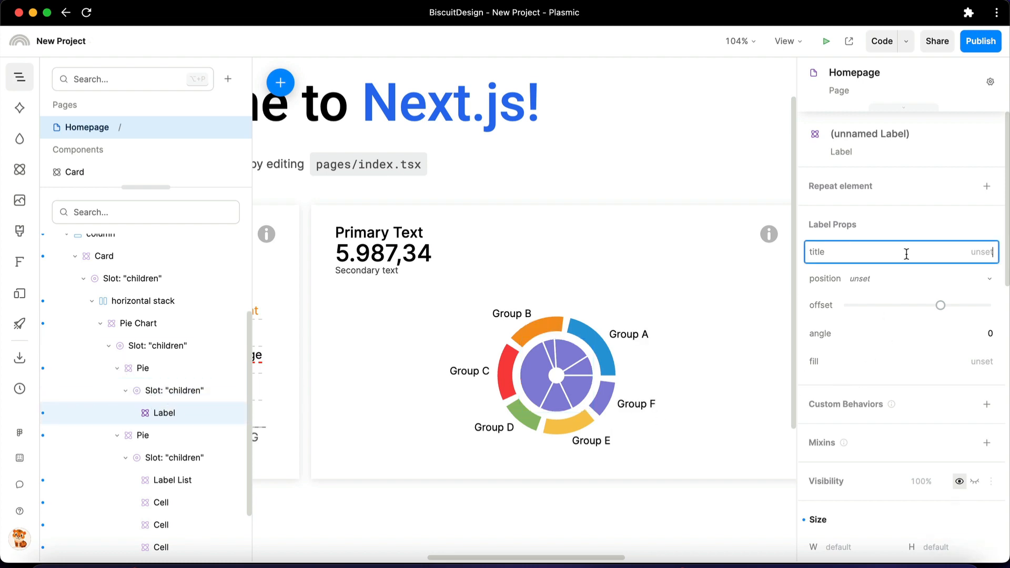
text(Pie Title)
key(Return)
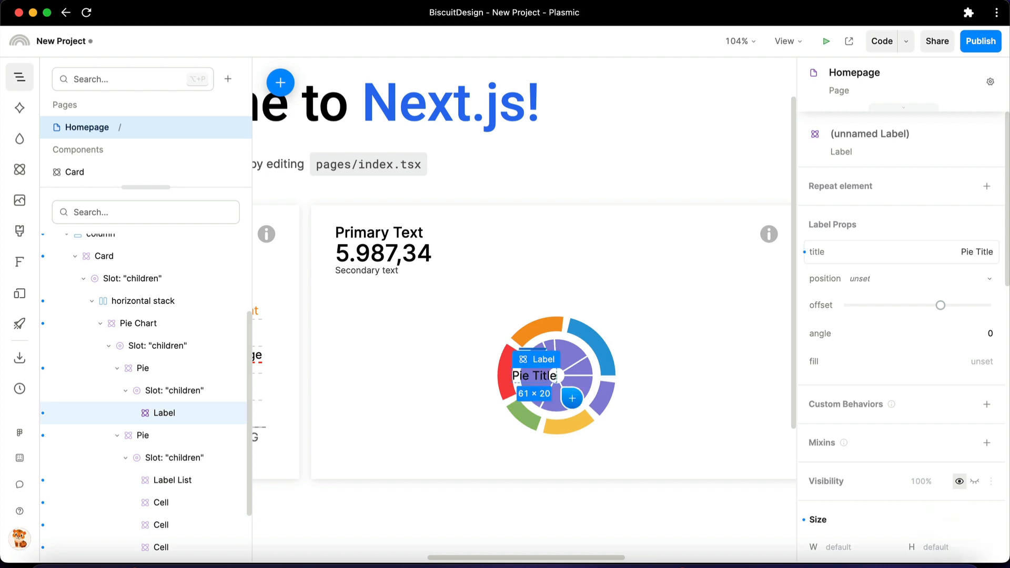
click(916, 285)
scroll(896, 552, down, 2)
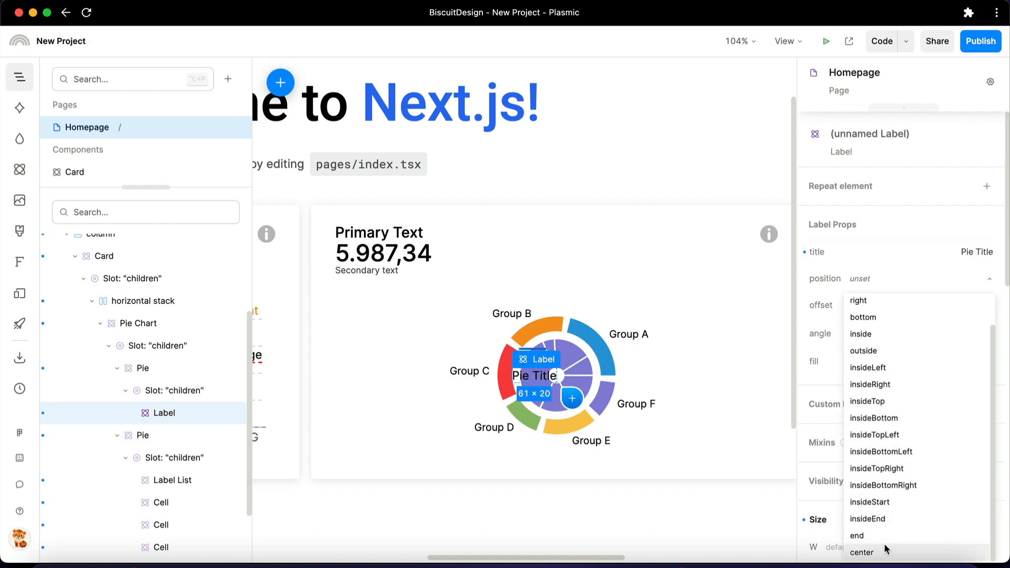
click(884, 550)
Add a Legend component and move it directly into the Pie Chart's children slot
scroll(131, 316, up, 3)
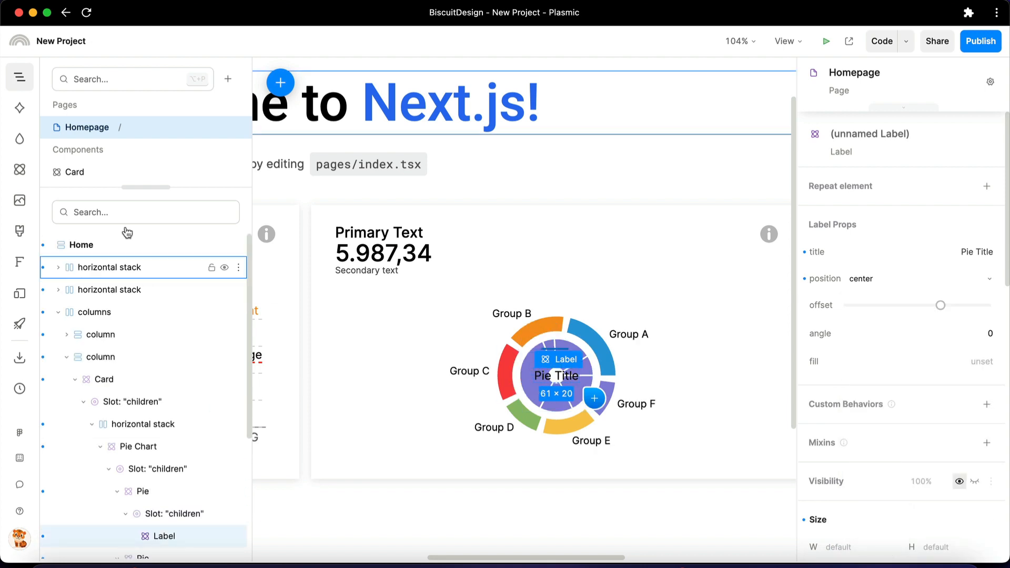
click(24, 172)
drag(95, 415, 504, 378)
click(20, 77)
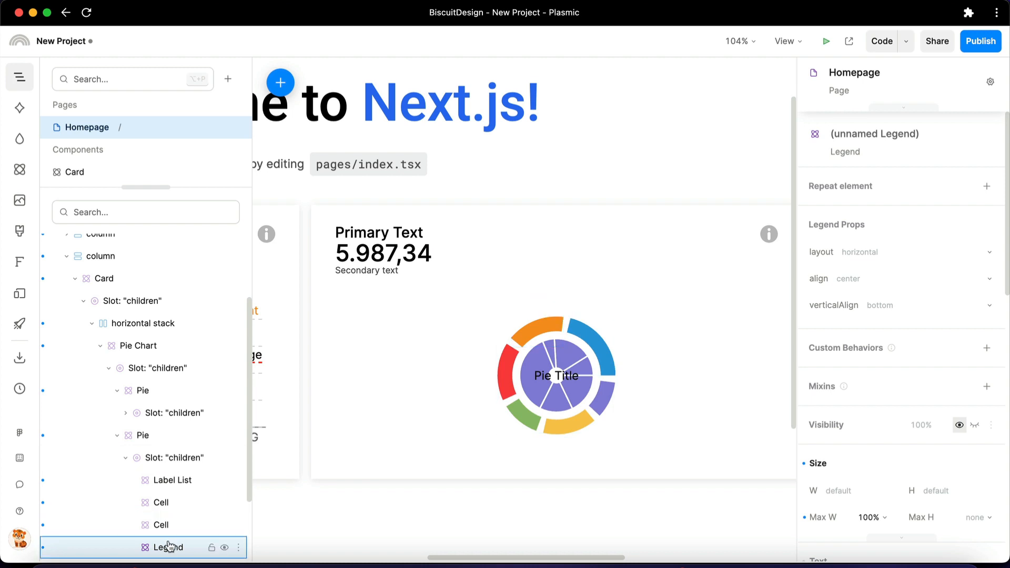
drag(168, 548, 170, 373)
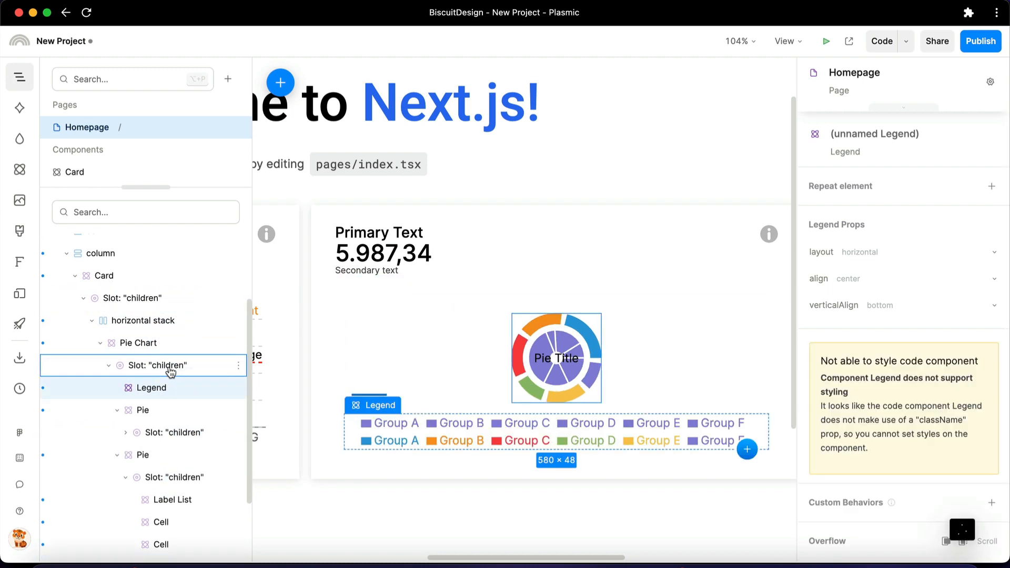
Delete the inner Pie together with its Label, keeping the outer donut Pie
click(537, 361)
click(162, 503)
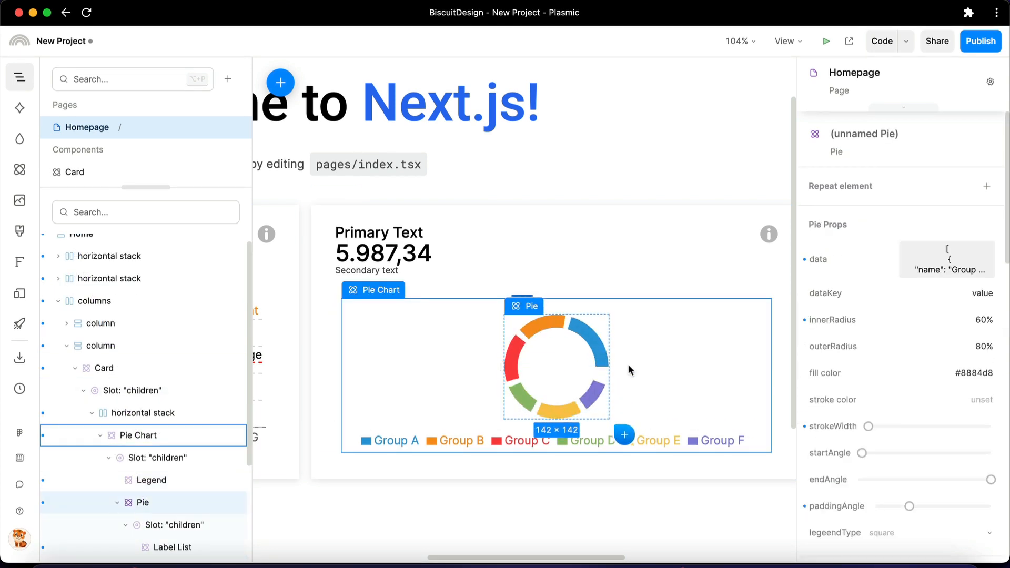
click(676, 392)
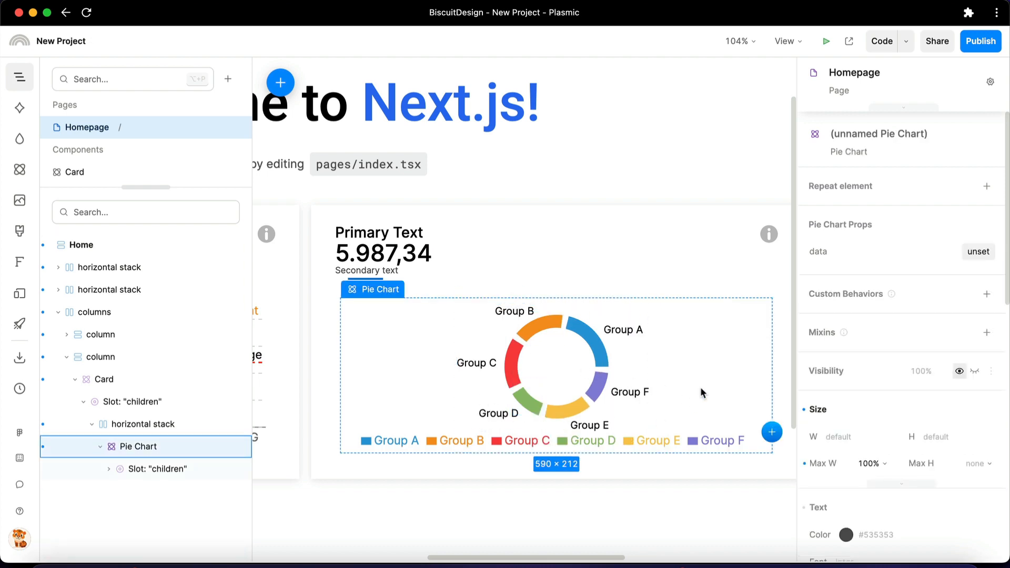
Duplicate the column containing the donut chart card, and undo the duplication
scroll(701, 384, down, 5)
click(593, 310)
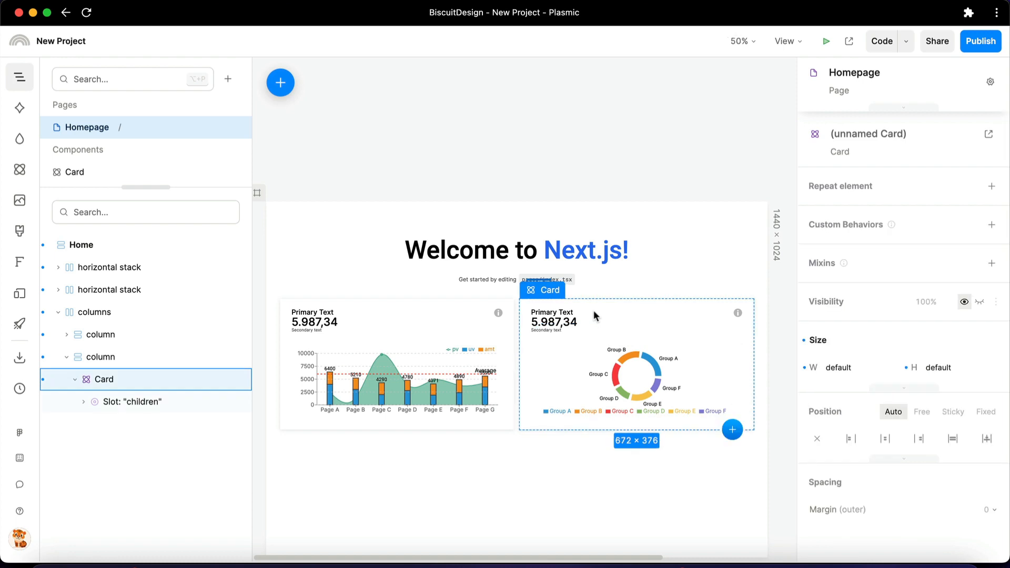
key(shift+Return)
key(super+d)
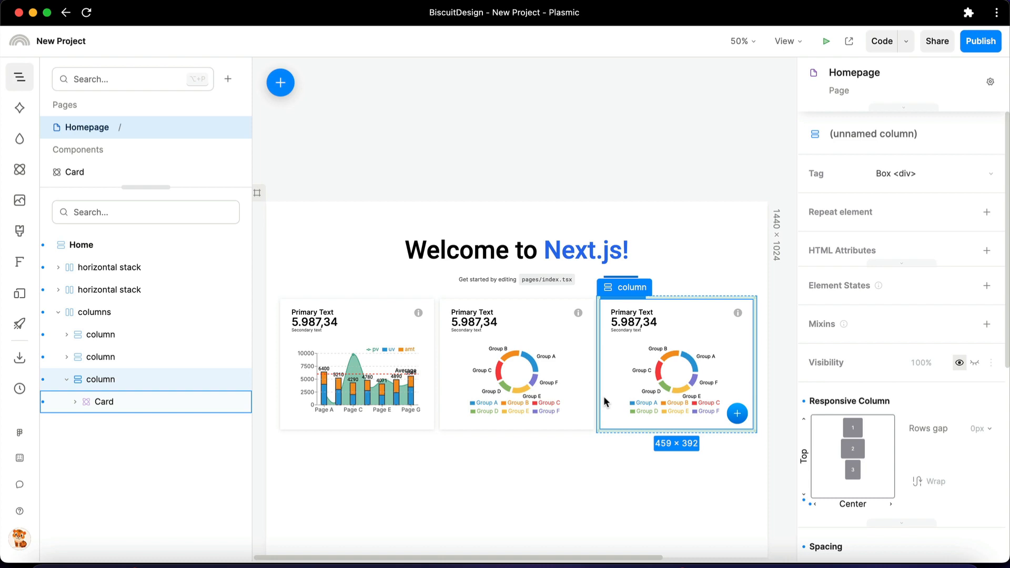
key(super+z)
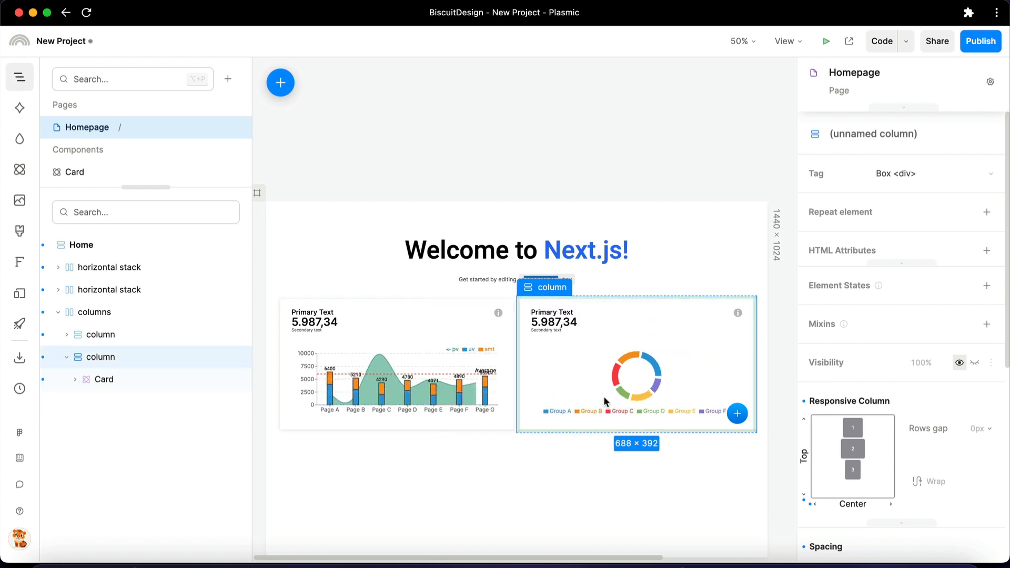
Select the parent columns container that holds both chart cards
key(shift+Return)
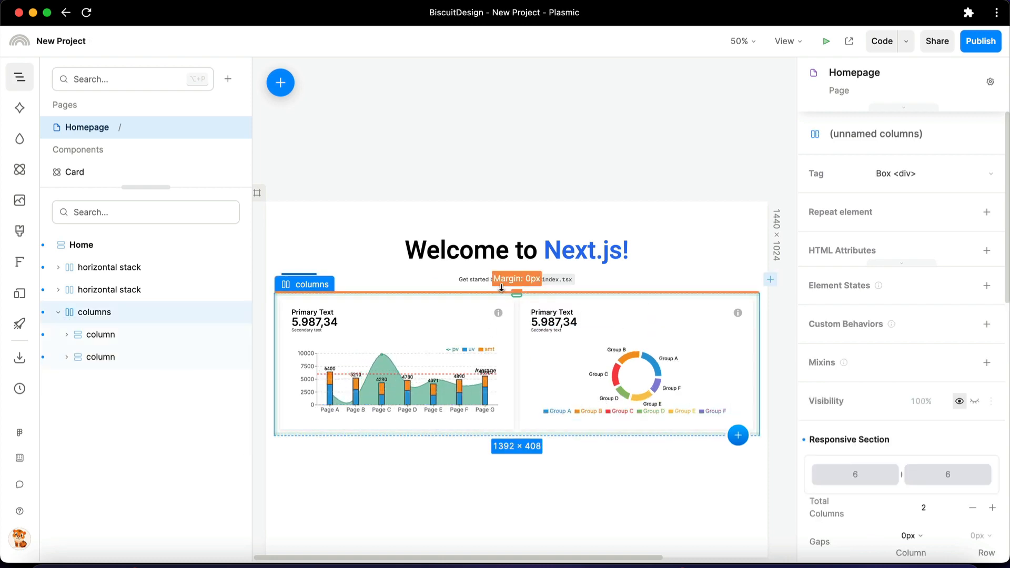